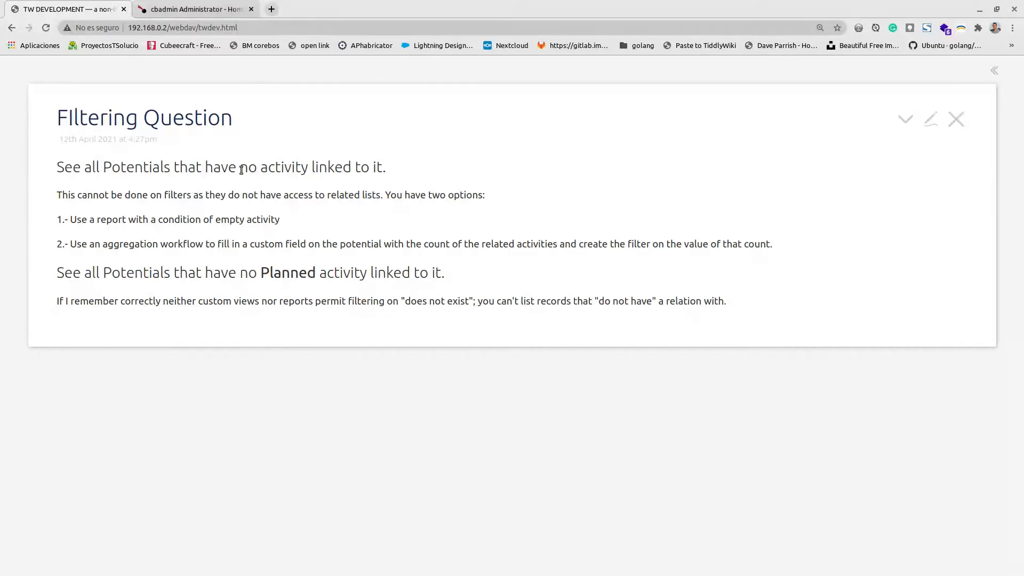
Review the '1.- Use a report' screenshots, collapse them again, and switch to coreBOS.
drag(240, 169, 305, 171)
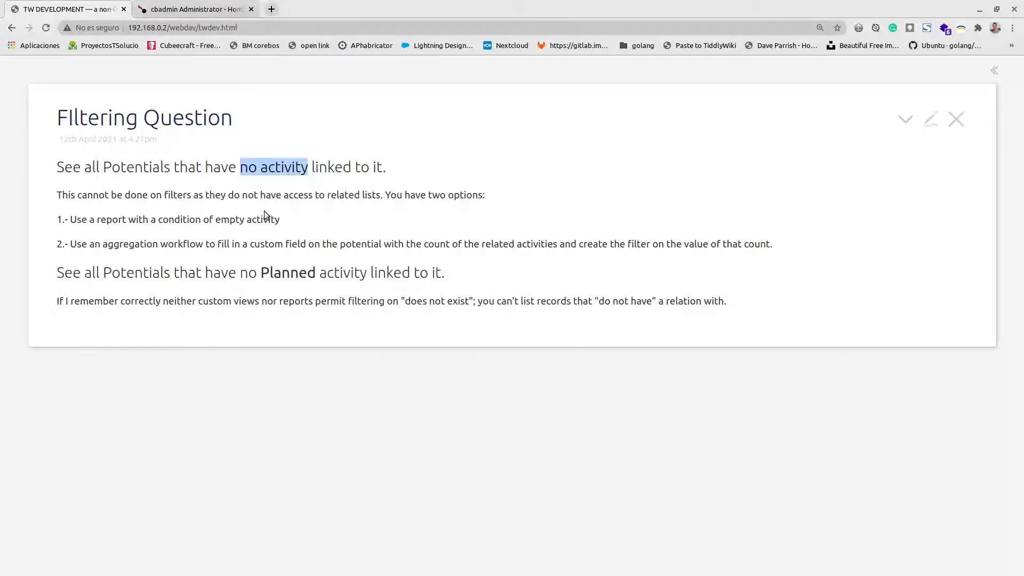
click(235, 220)
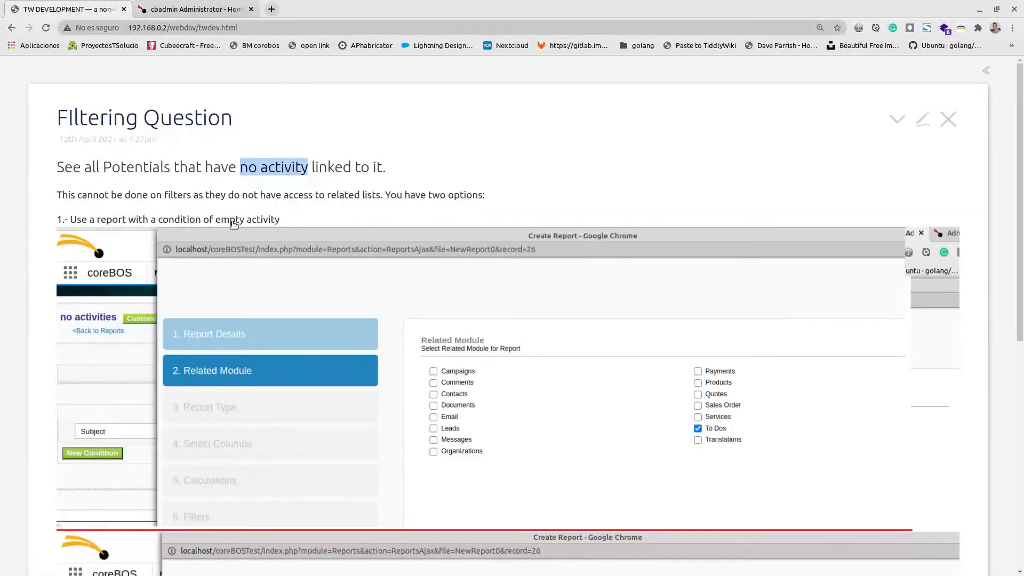
scroll(224, 230, down, 2)
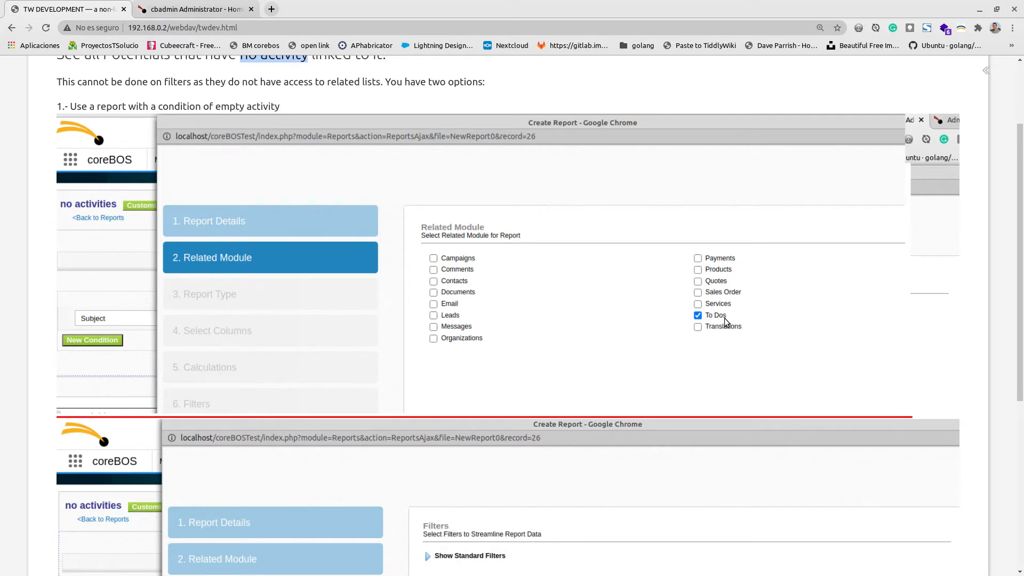
scroll(558, 291, down, 5)
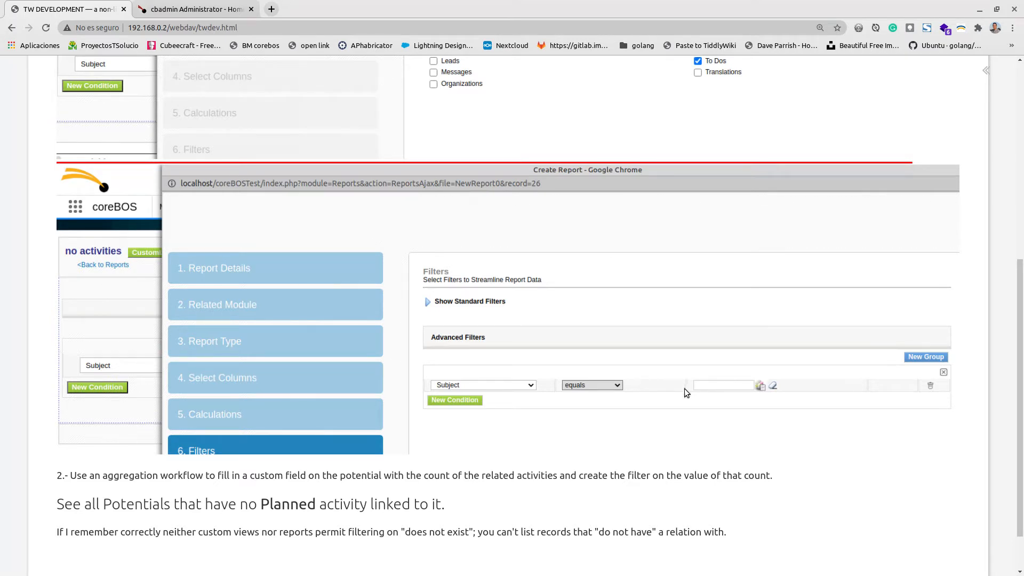
scroll(712, 379, up, 3)
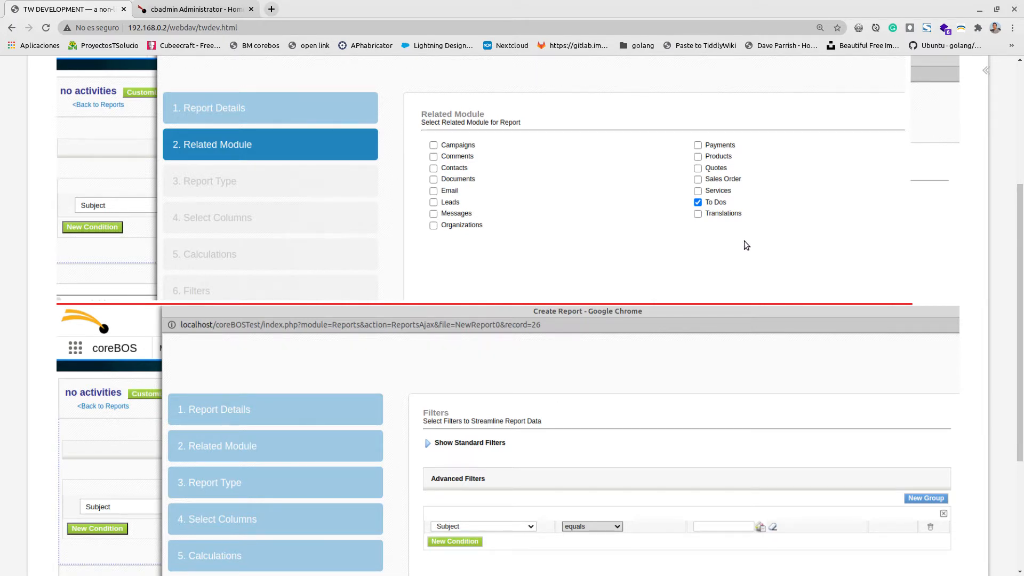
scroll(231, 200, up, 3)
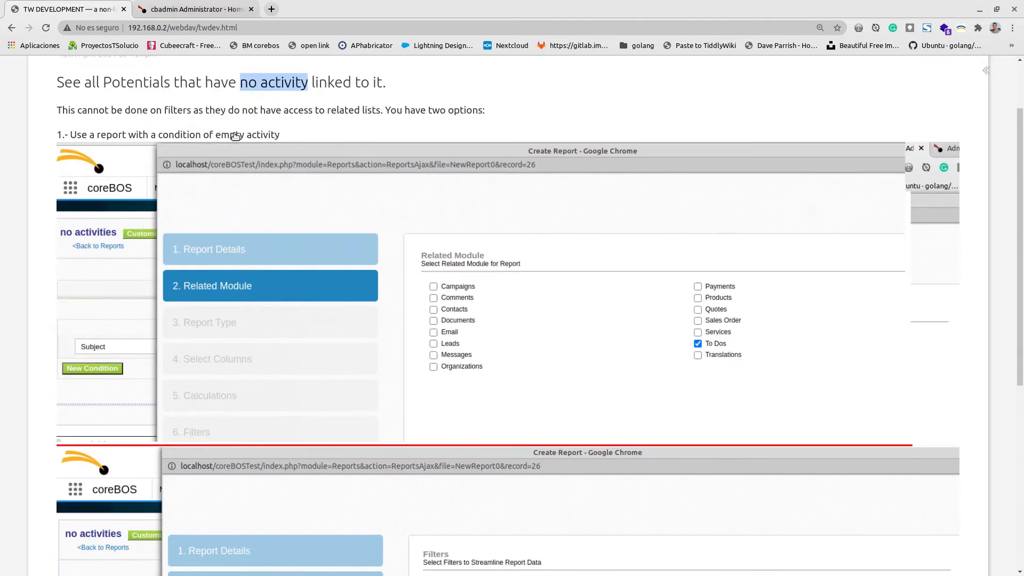
click(235, 136)
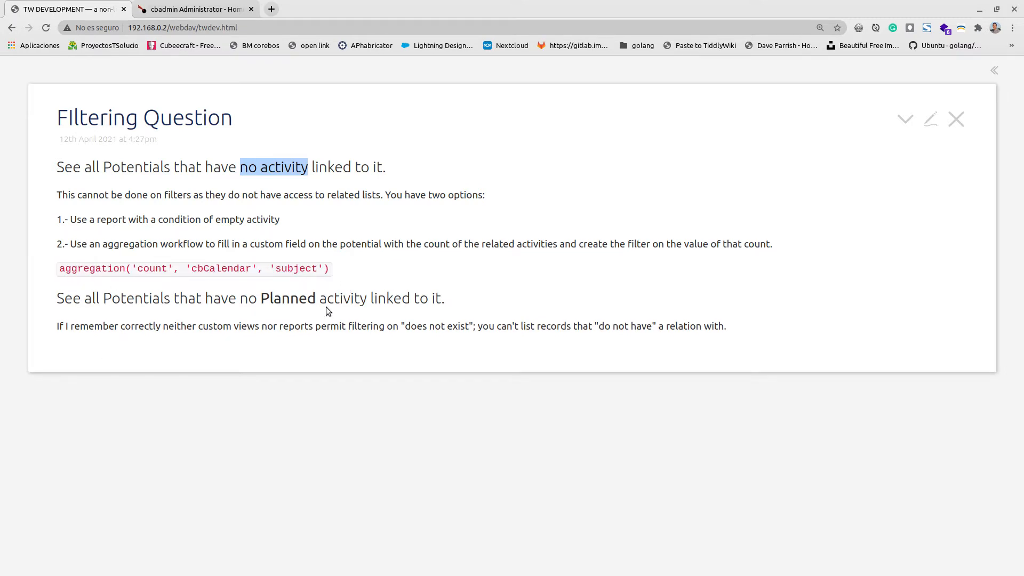
click(185, 7)
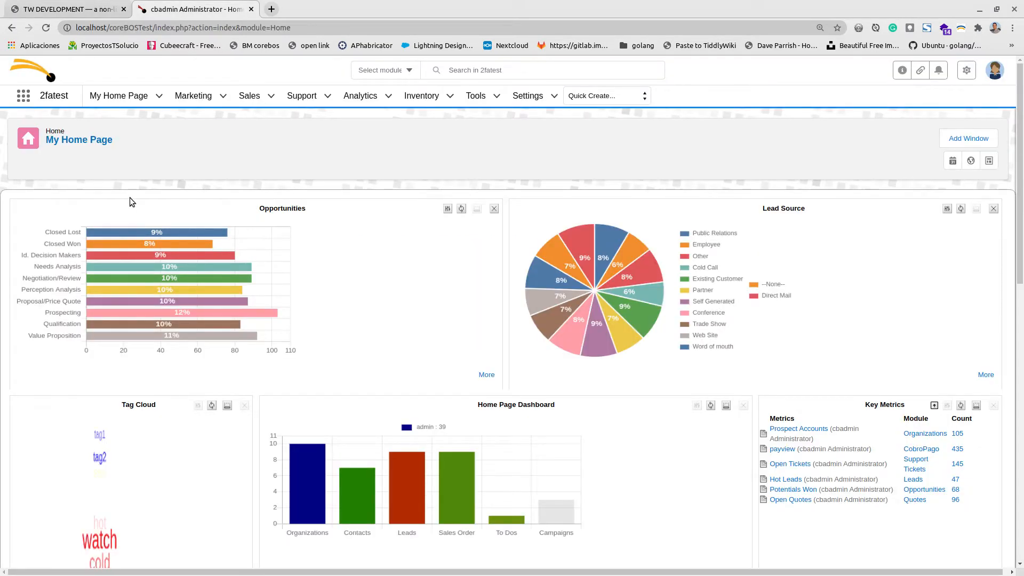
Open the t3M Invest A/S opportunity from the Sales > Opportunities list.
mouse_move(193, 96)
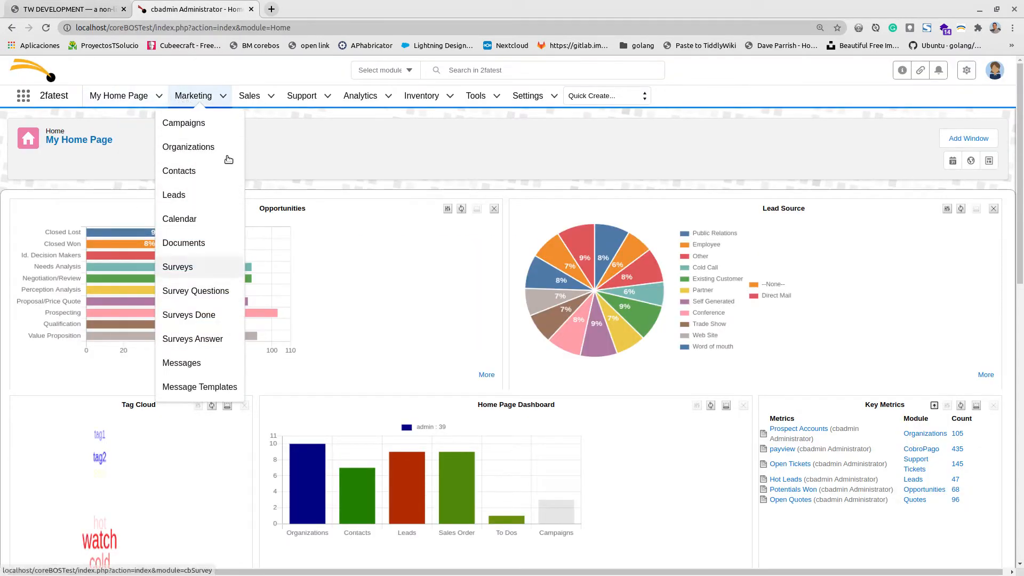
mouse_move(249, 96)
click(249, 201)
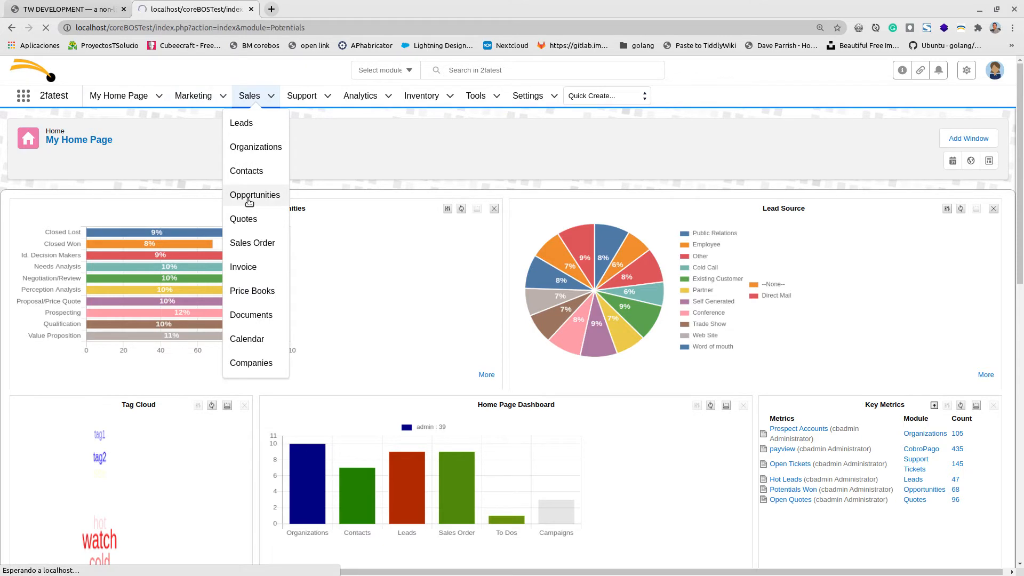
click(164, 321)
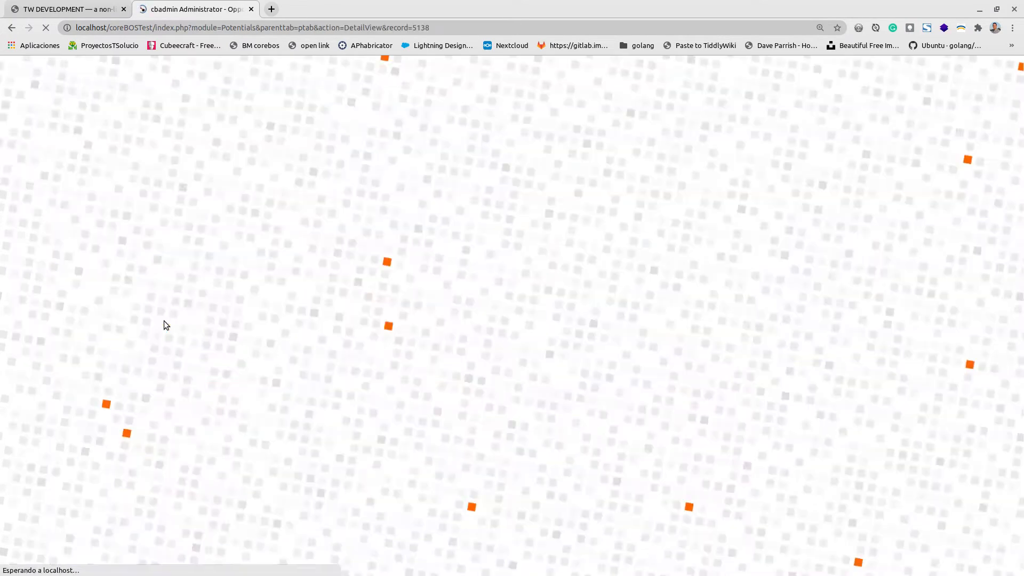
Check its linked Activities, return to Opportunity Information, and open the Opportunities module settings.
mouse_move(165, 208)
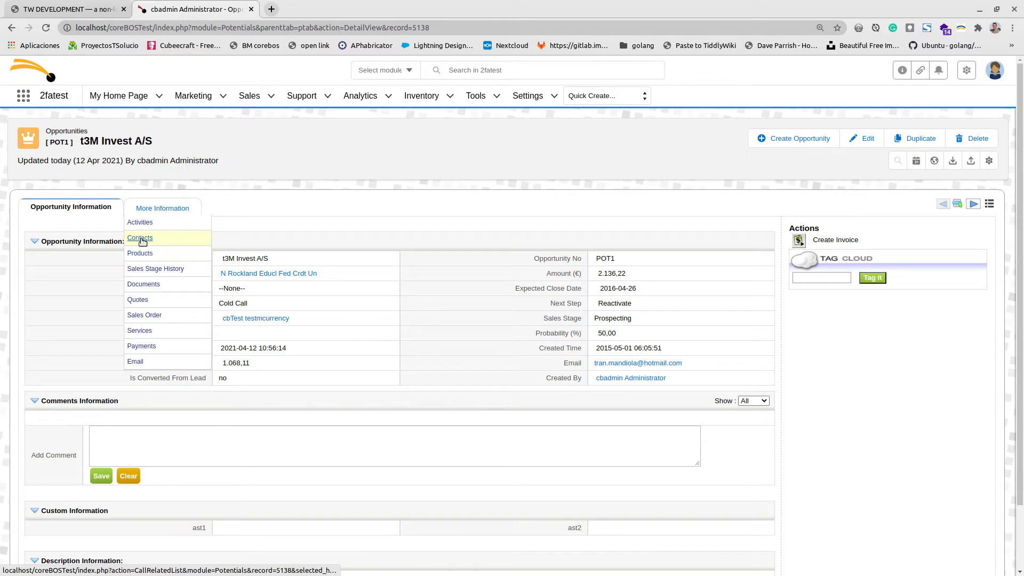
click(144, 226)
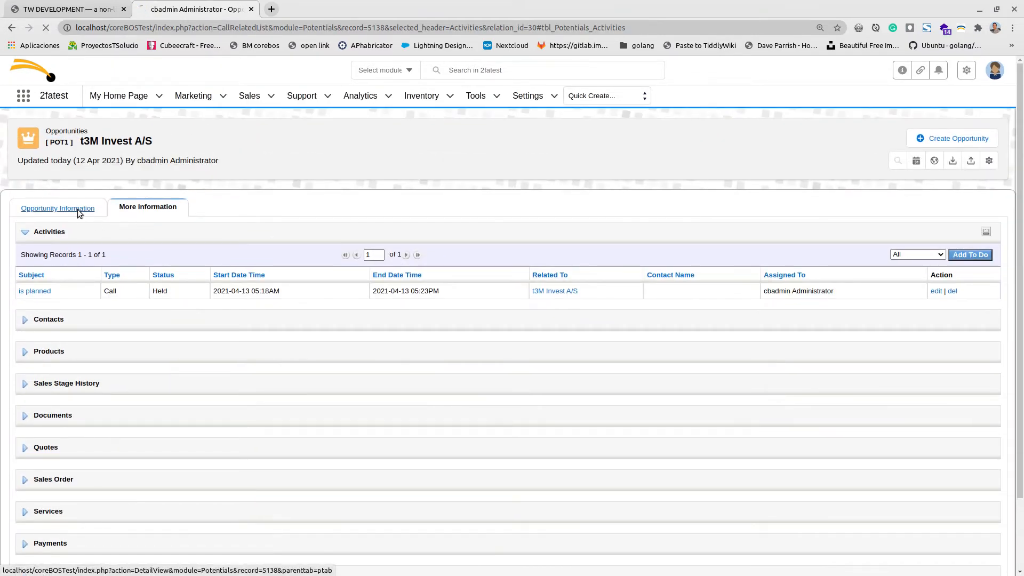
click(79, 208)
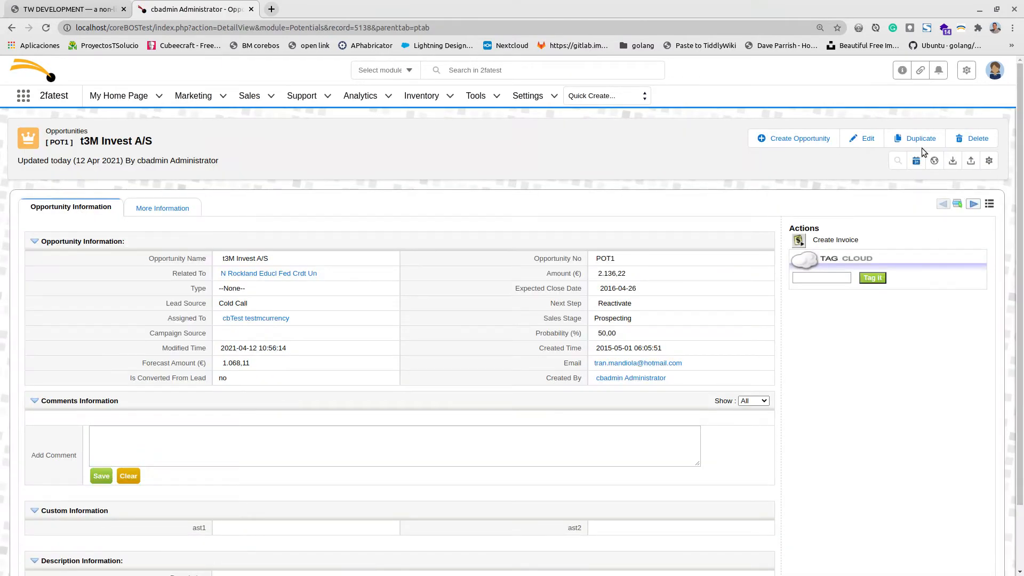
click(987, 161)
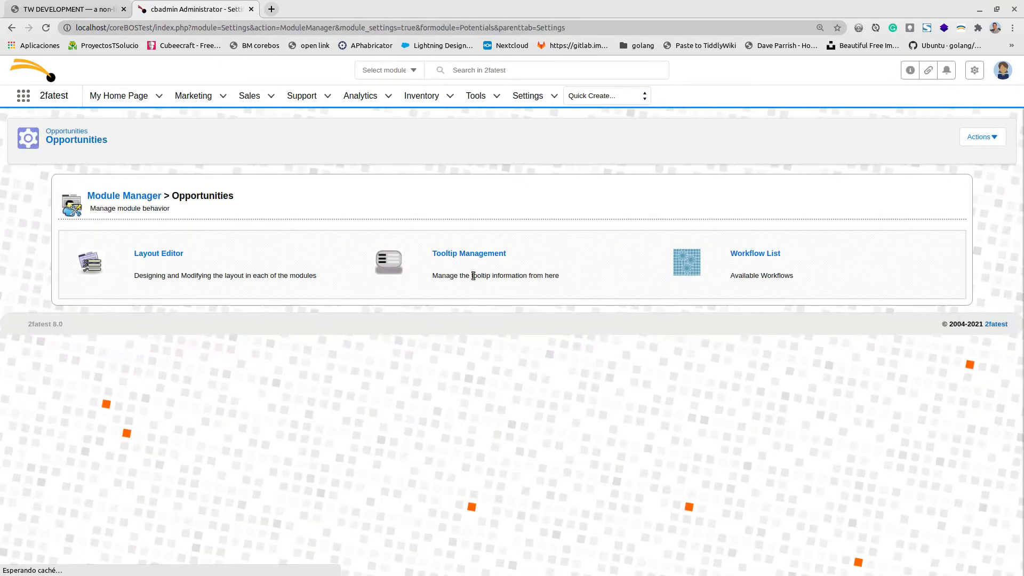
In the Opportunities Layout Editor, start adding a field to the Custom Information block.
click(171, 254)
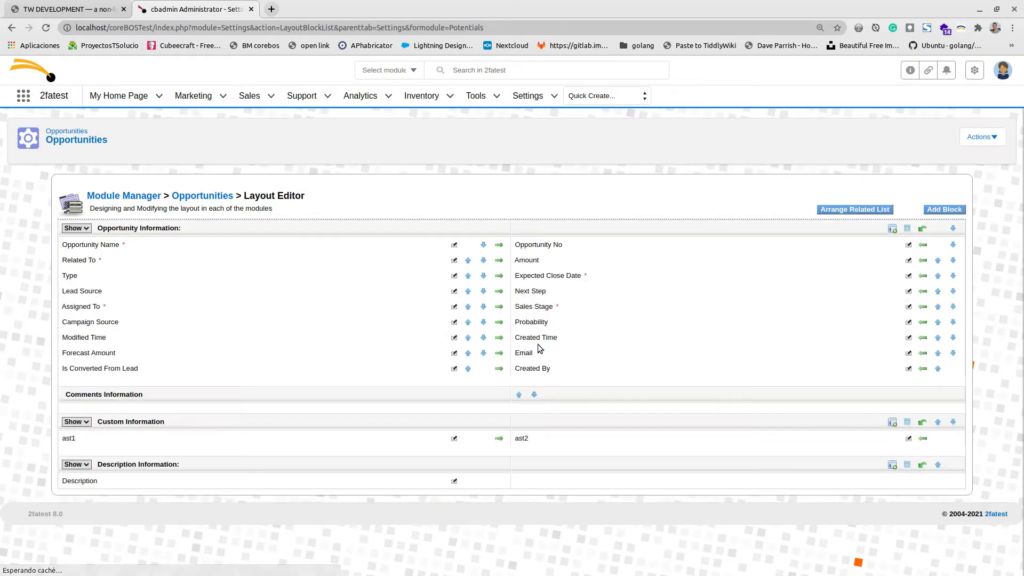
click(907, 422)
scroll(832, 421, down, 1)
scroll(827, 417, down, 1)
scroll(789, 506, down, 3)
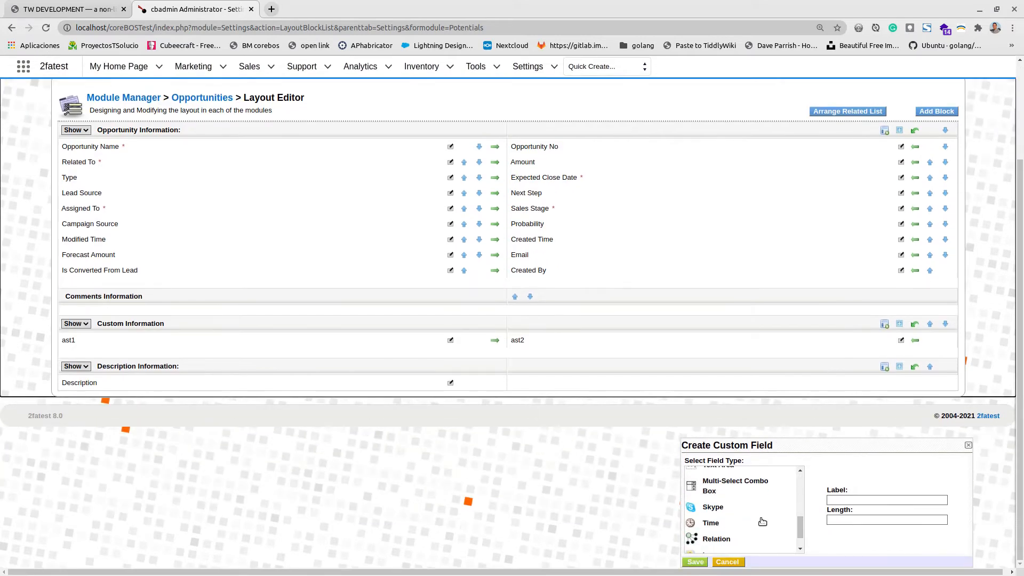
scroll(718, 528, up, 2)
scroll(716, 520, up, 2)
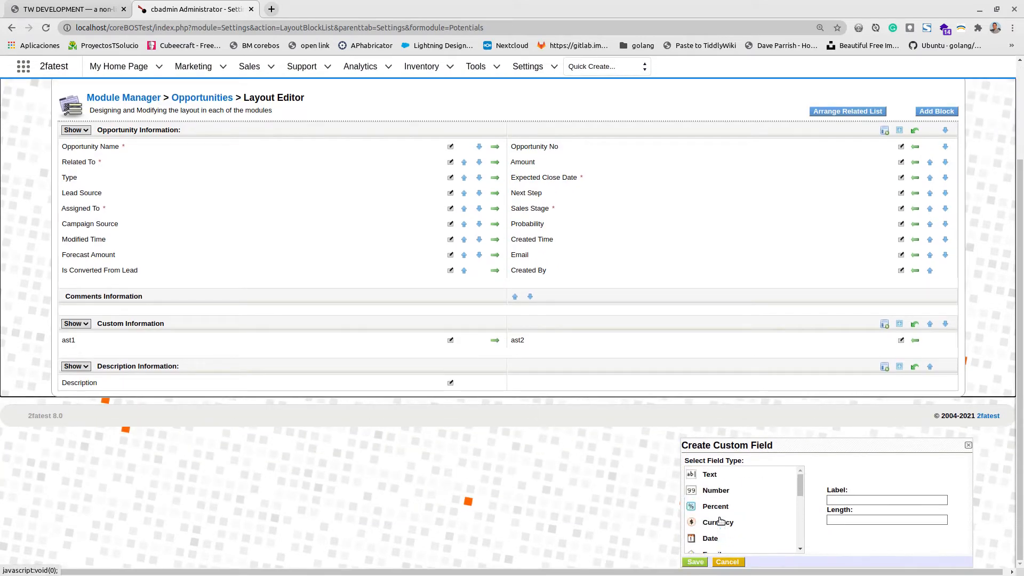
Create a Number field labelled 'num acts' with length 6 and 0 decimal places.
click(717, 491)
click(863, 489)
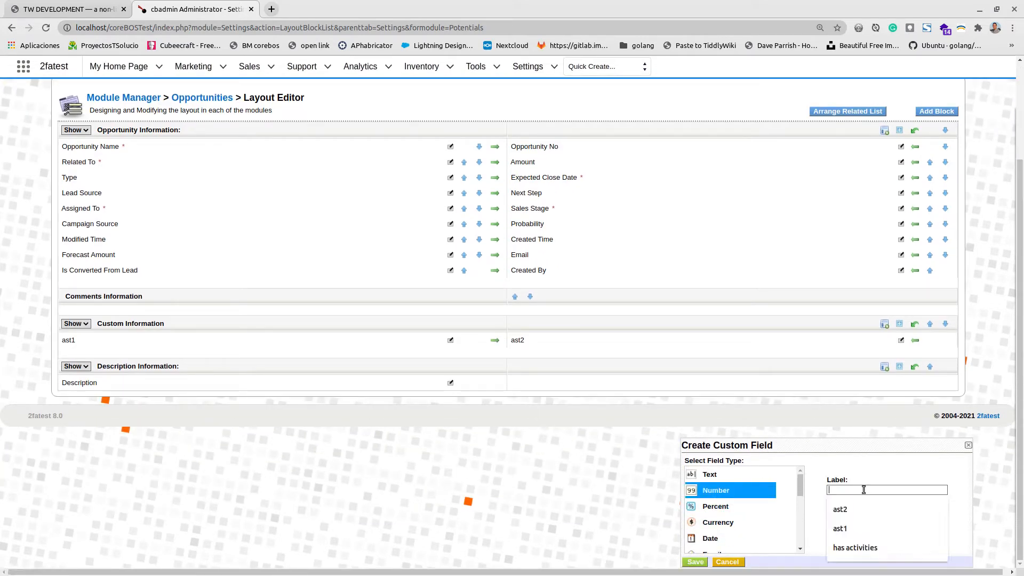
text(num acts)
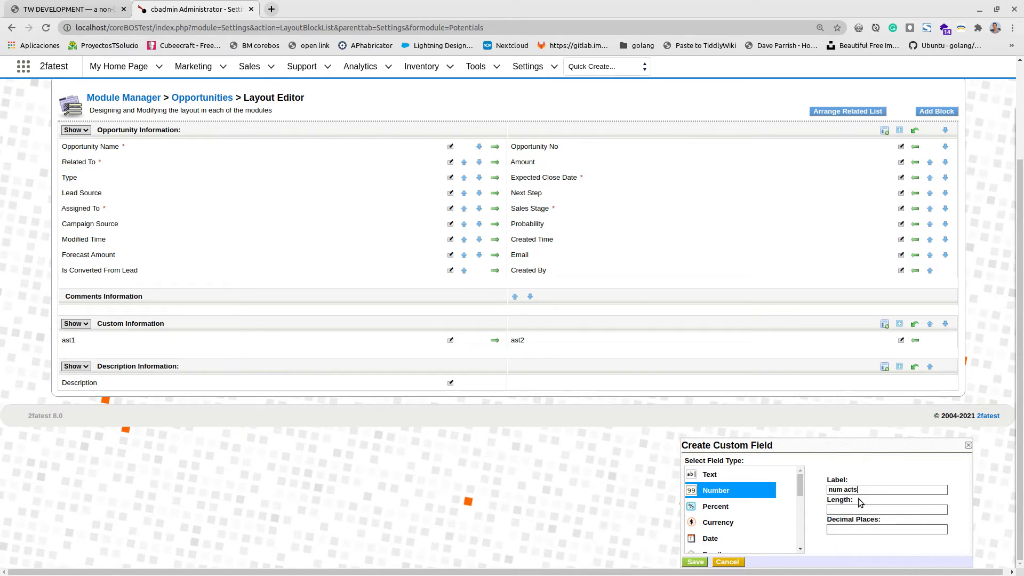
click(856, 509)
text(6)
click(863, 531)
text(0)
click(693, 563)
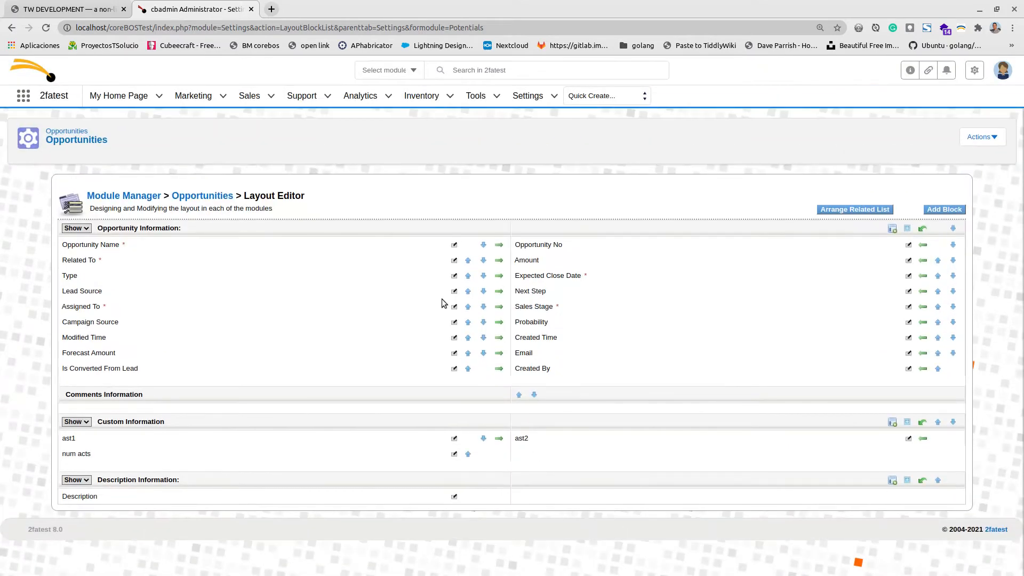
Confirm t3M Invest A/S shows num acts as 0, then go back to the Opportunities Module Manager.
mouse_move(128, 102)
mouse_move(203, 100)
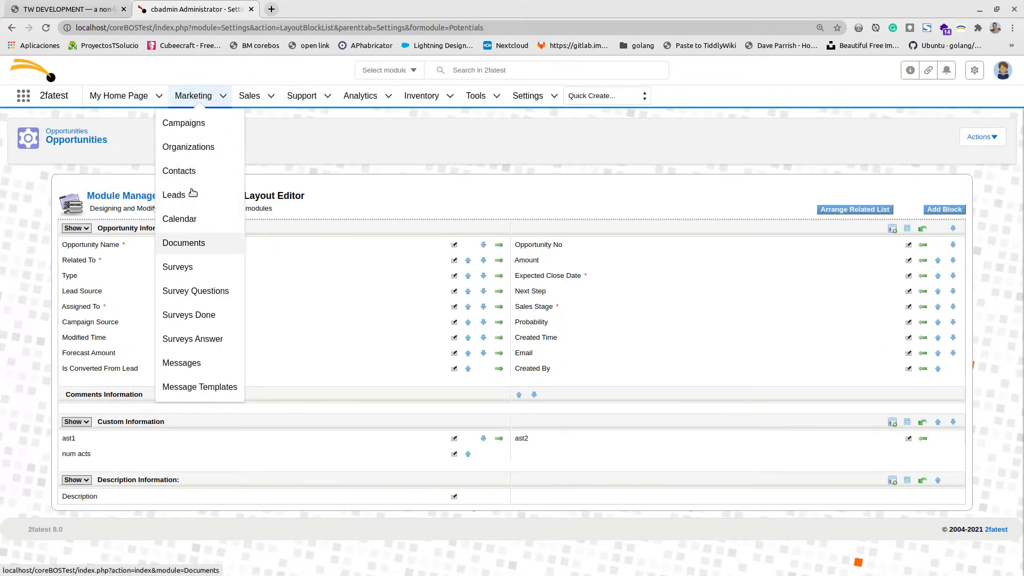
mouse_move(249, 97)
click(252, 194)
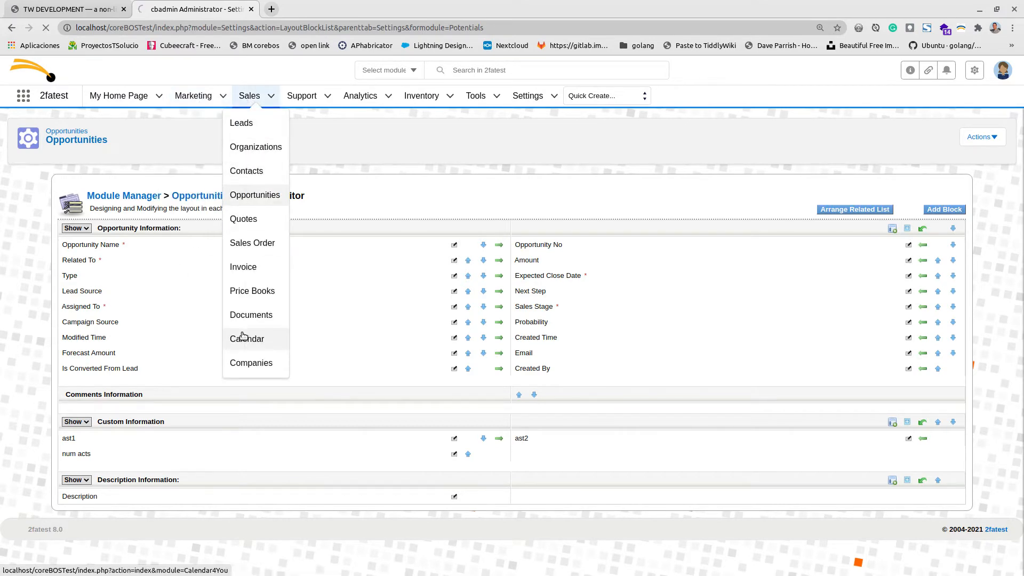
scroll(214, 360, down, 1)
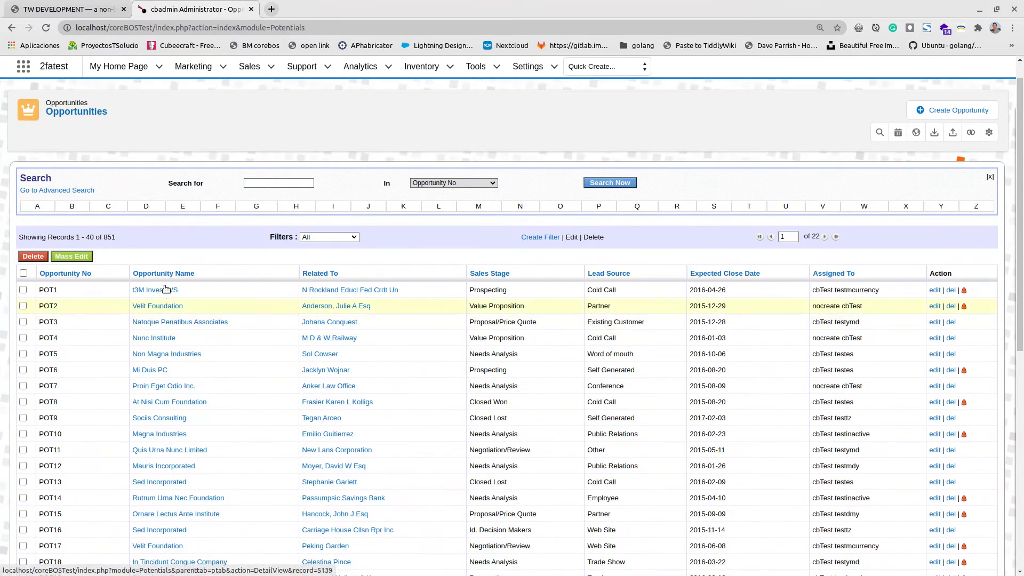
click(161, 291)
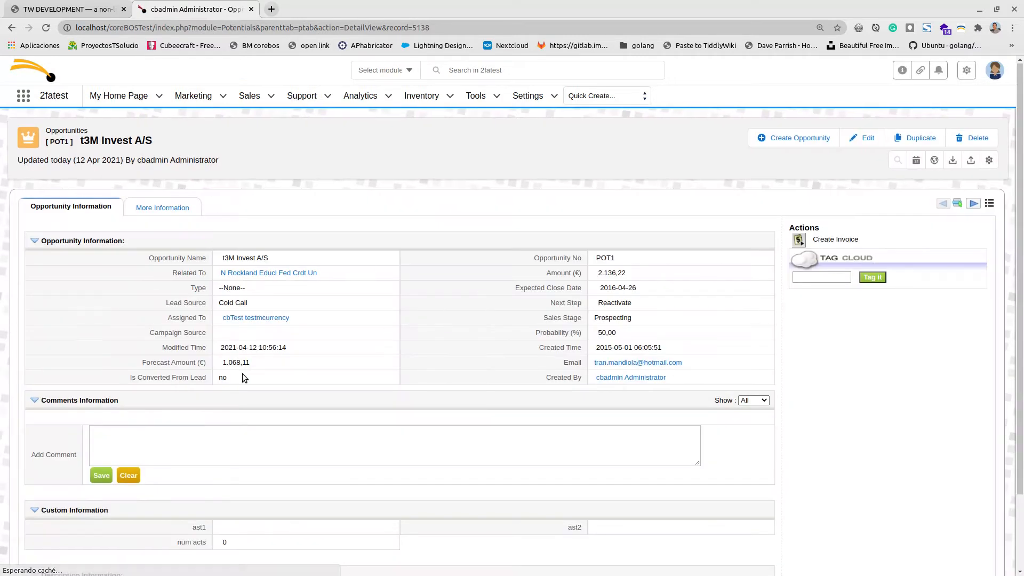
scroll(241, 426, down, 2)
scroll(520, 378, up, 3)
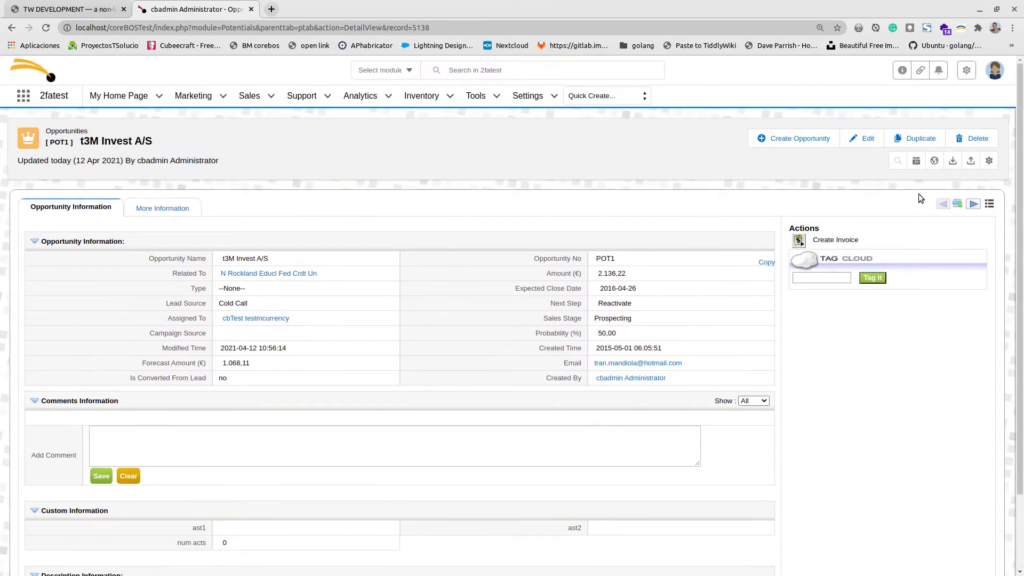
click(989, 161)
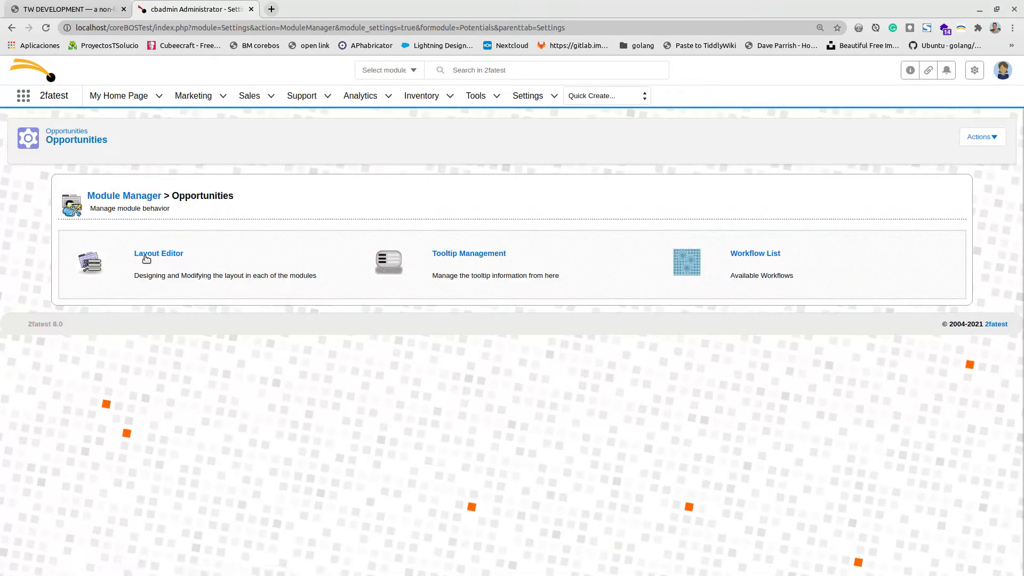
Start a new workflow for the Opportunities module from its workflow list.
click(158, 254)
click(11, 27)
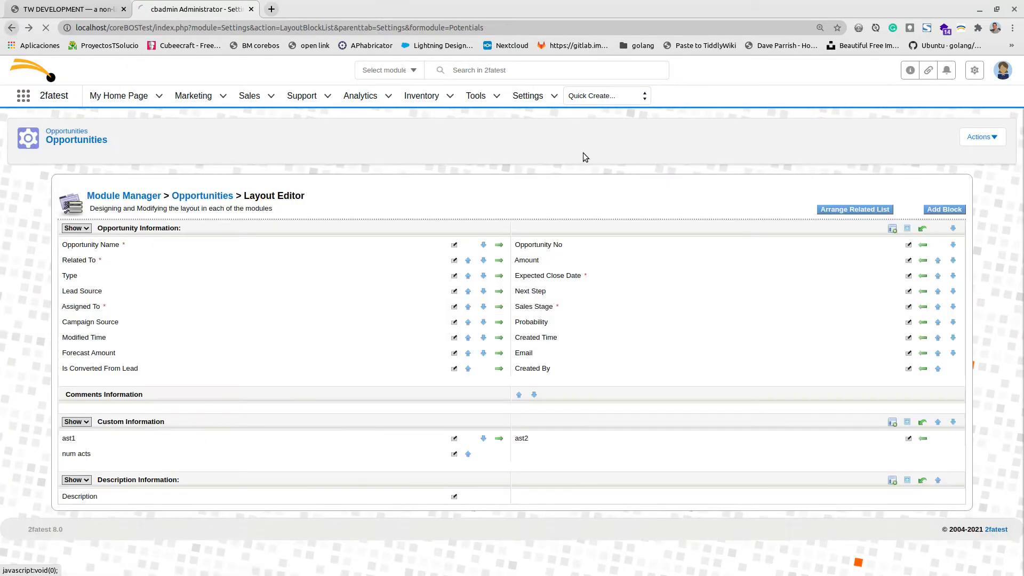
click(773, 256)
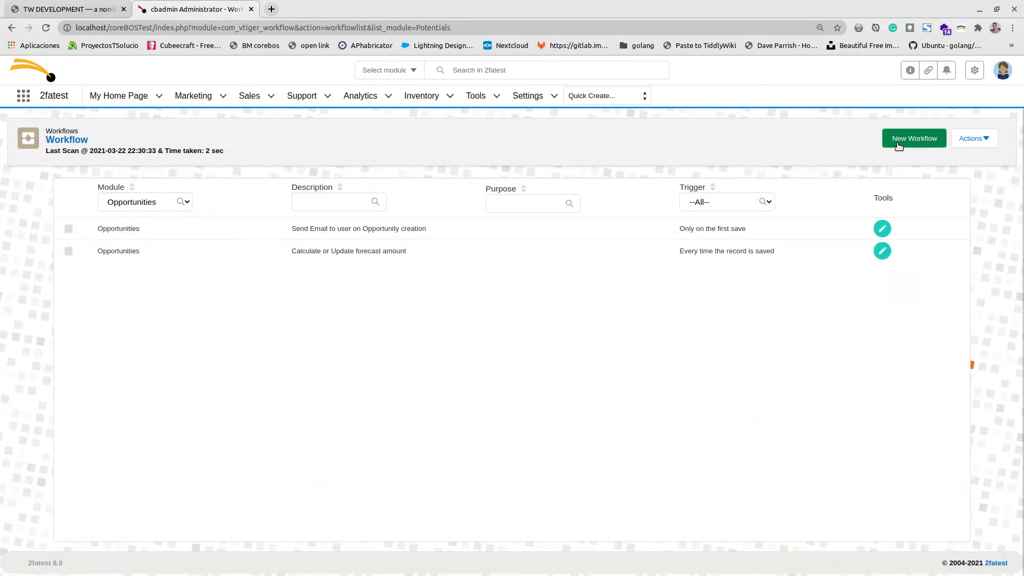
click(931, 138)
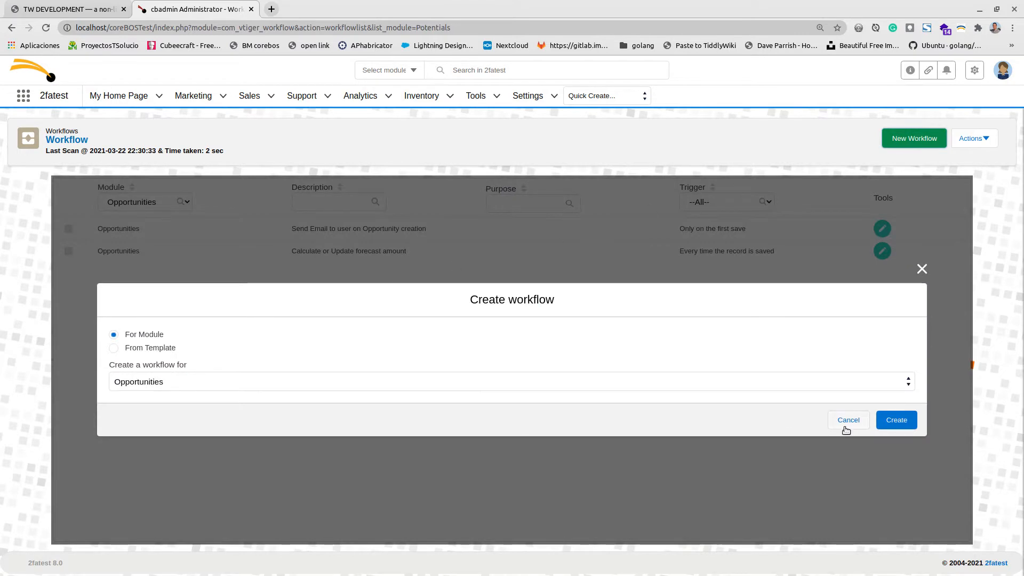
click(901, 420)
Describe the workflow as 'calculate num act', triggered every time the record is saved, and save it.
click(227, 220)
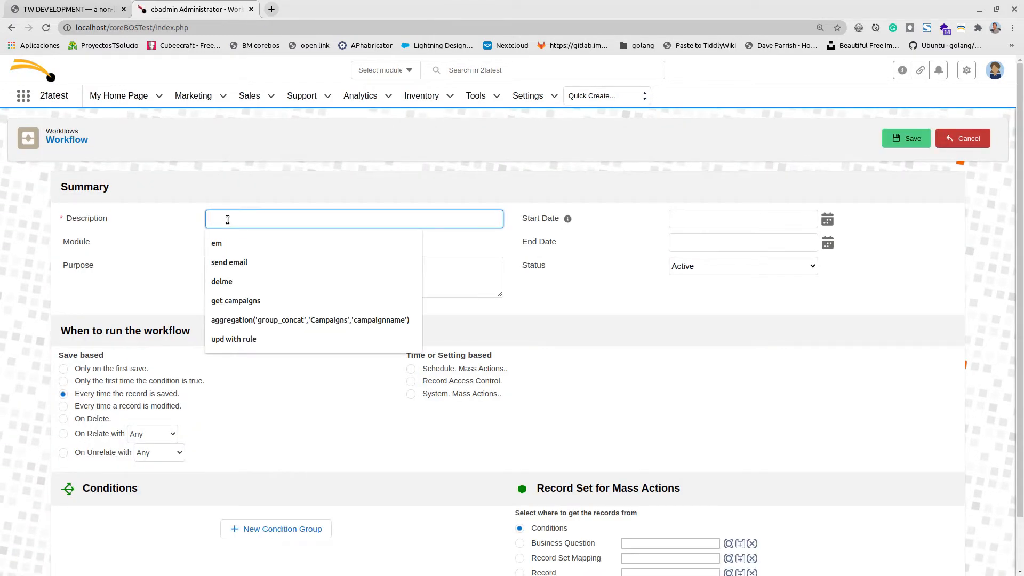
text(calc)
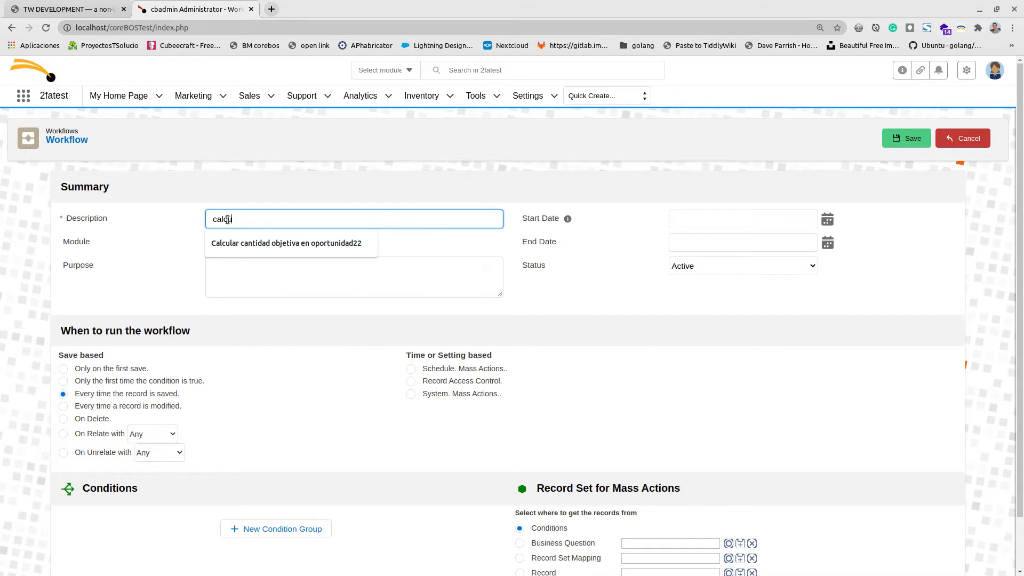
text(ulate num act)
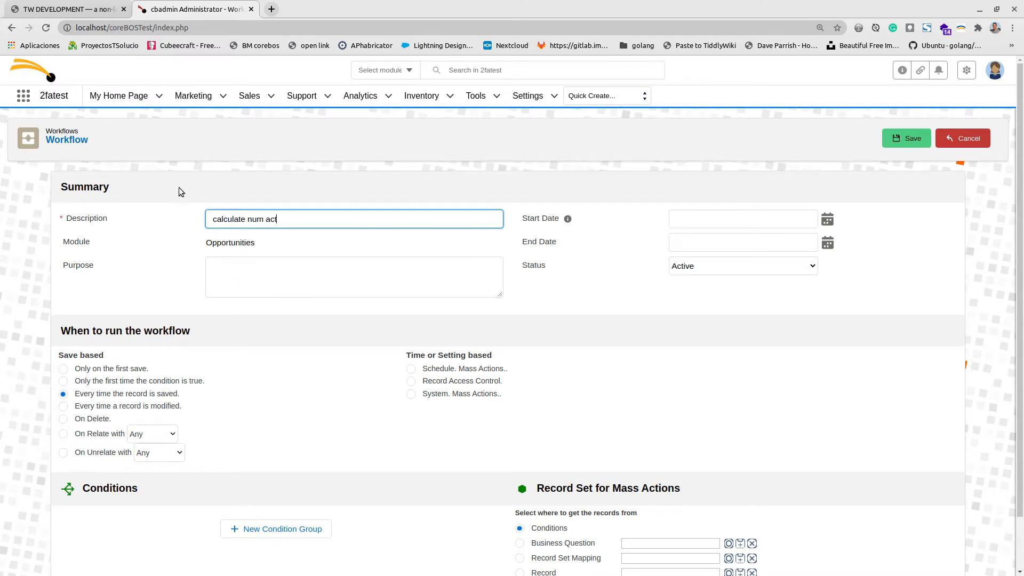
scroll(216, 410, down, 2)
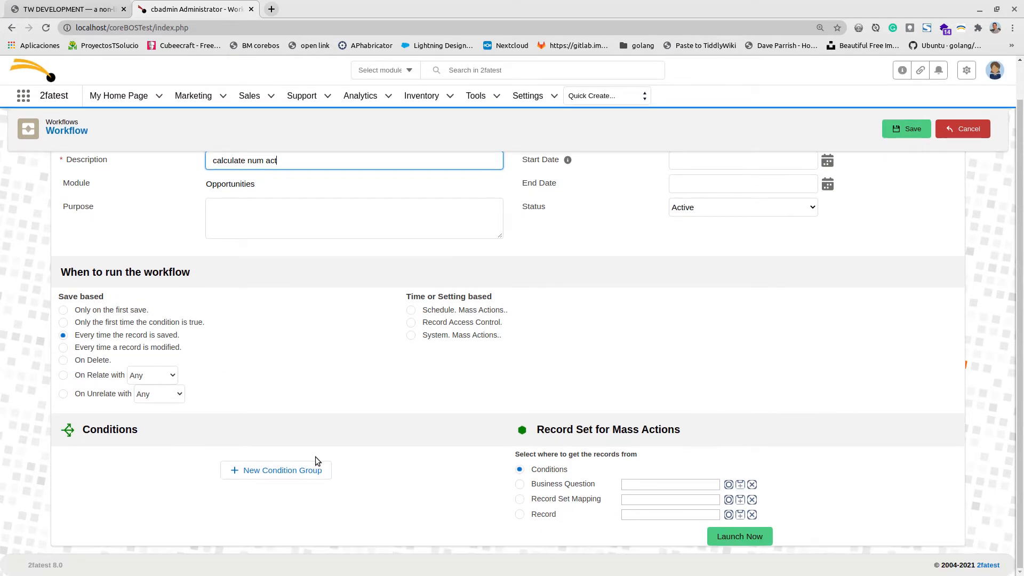
click(910, 129)
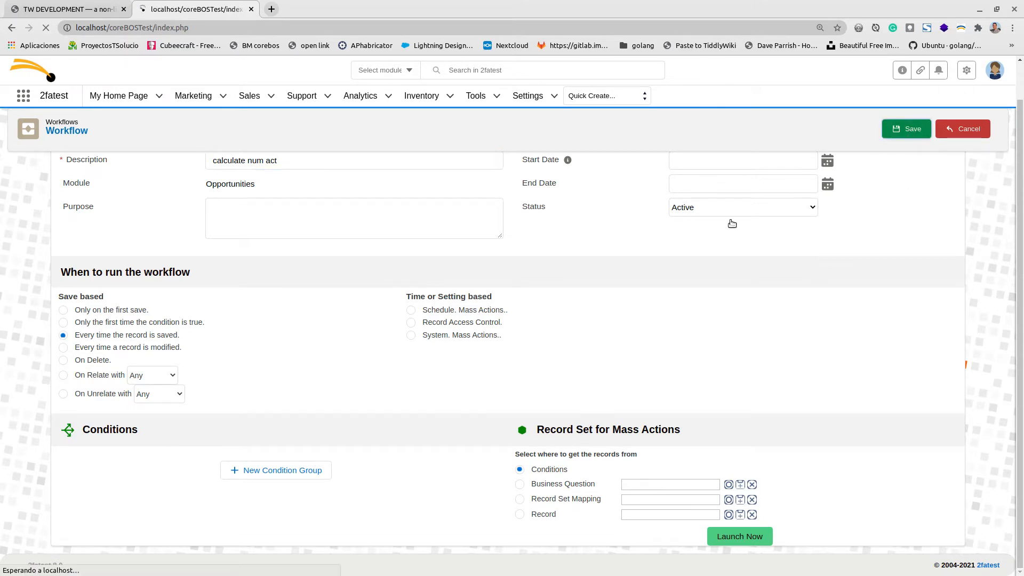
scroll(314, 325, down, 3)
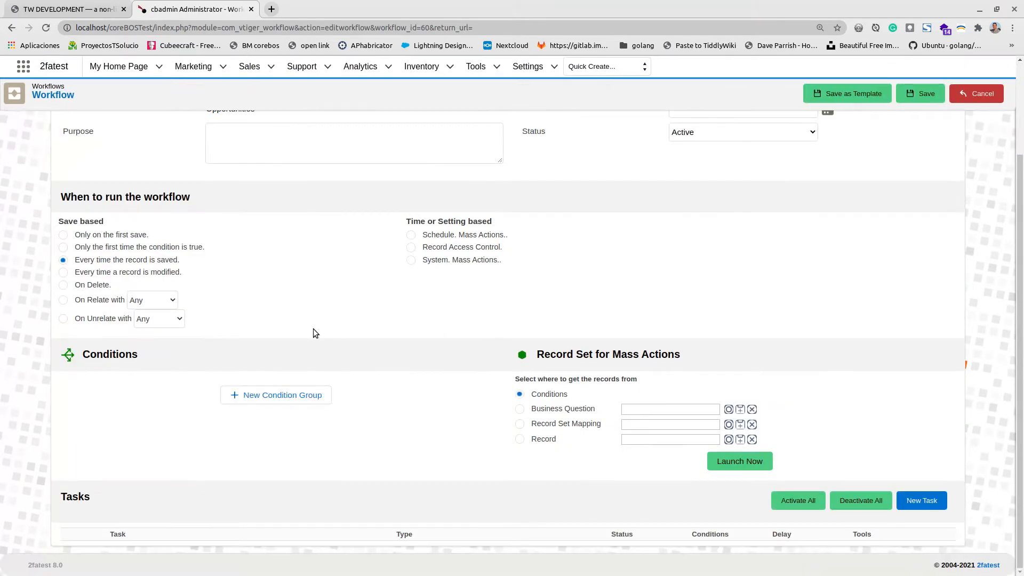
Add an Update Fields task to the workflow.
click(914, 501)
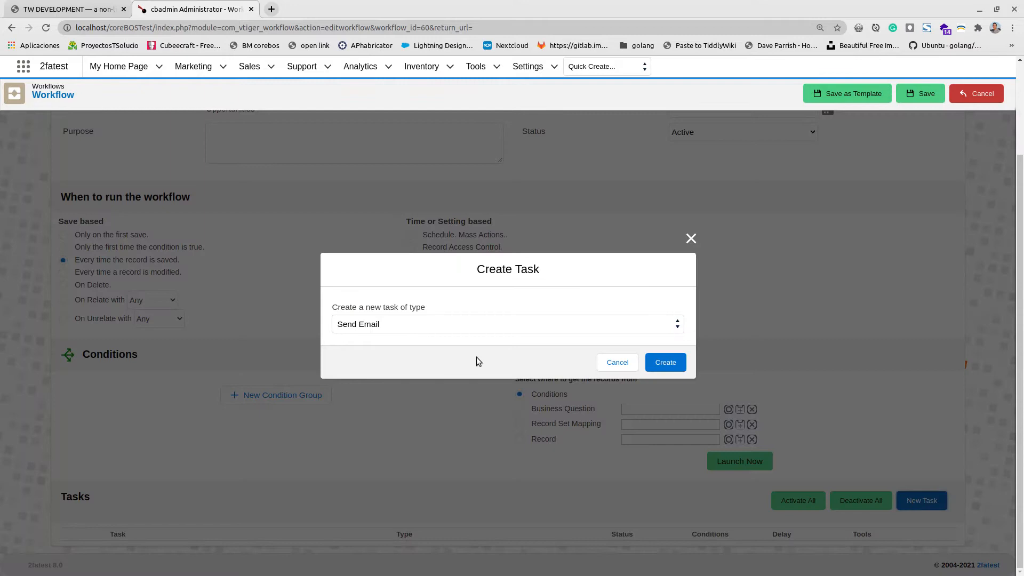
click(386, 330)
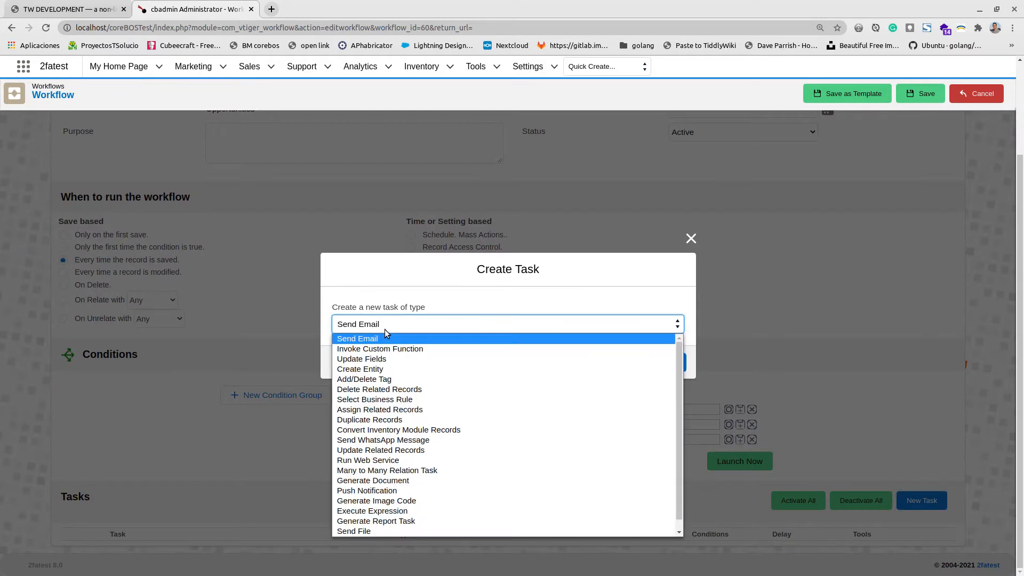
click(392, 360)
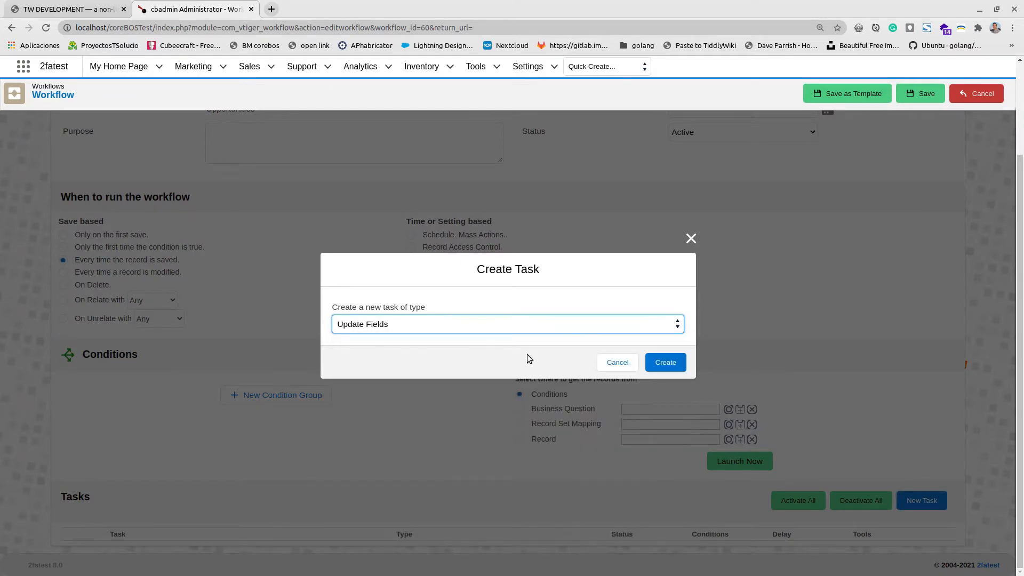
click(664, 362)
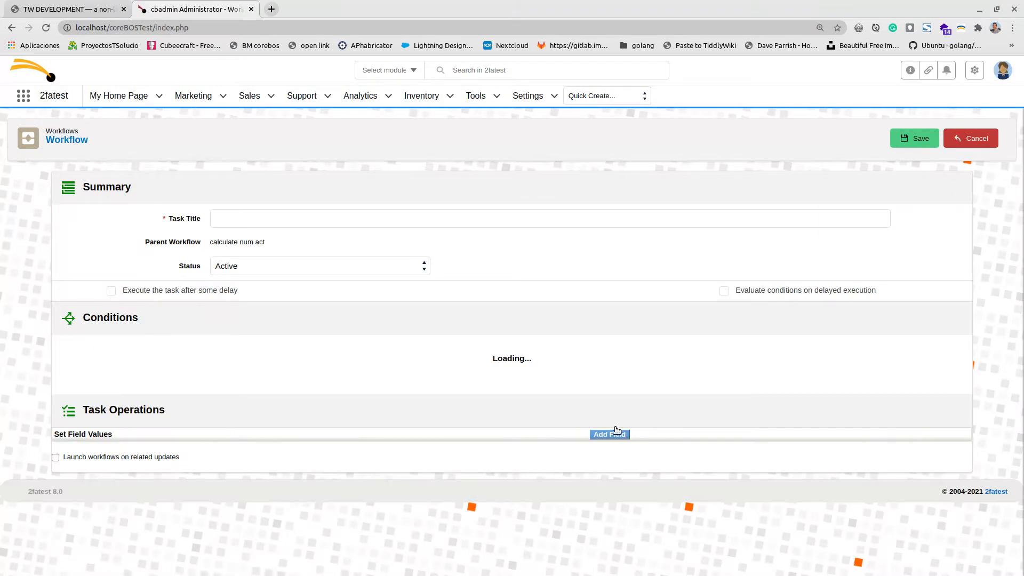
Title the task 'calculate num act' and choose num acts as the field to update.
drag(210, 241, 269, 221)
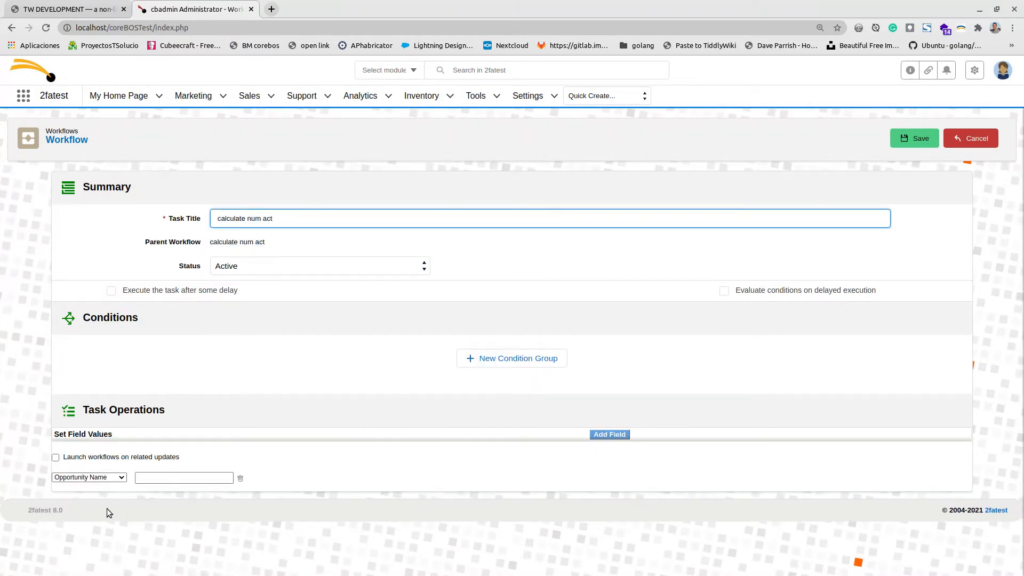
click(92, 478)
click(87, 462)
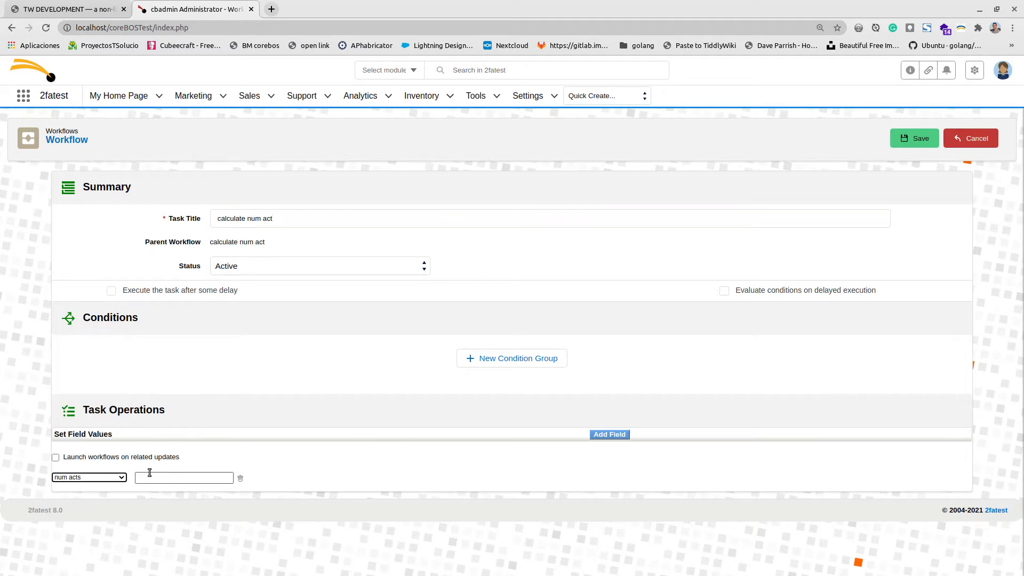
click(158, 480)
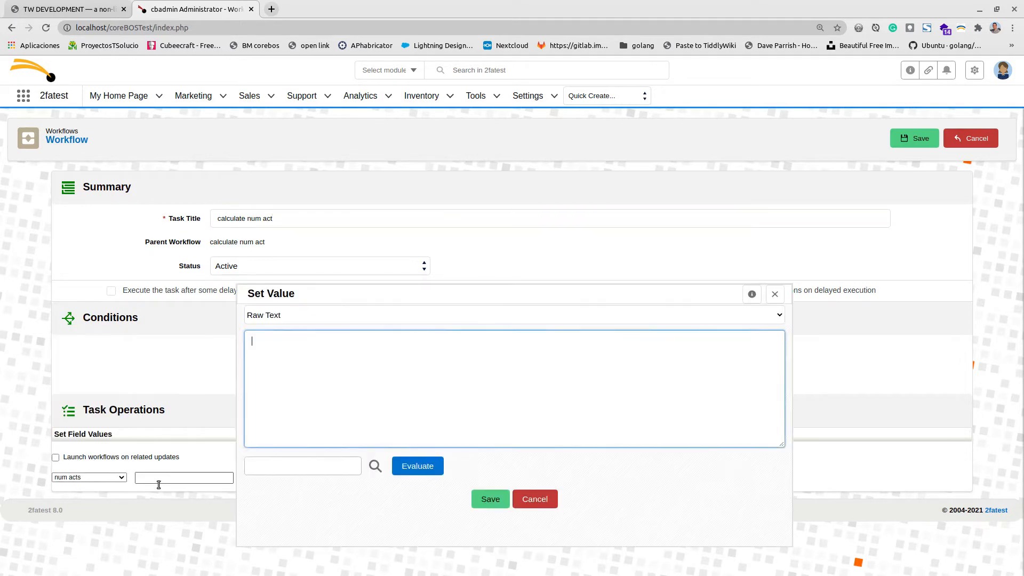
Set num acts to the Expression aggregation('count', 'cbCalendar', 'subject'), copied from the Filtering Question notes.
click(67, 9)
drag(58, 268, 329, 269)
key(ctrl+c)
click(211, 10)
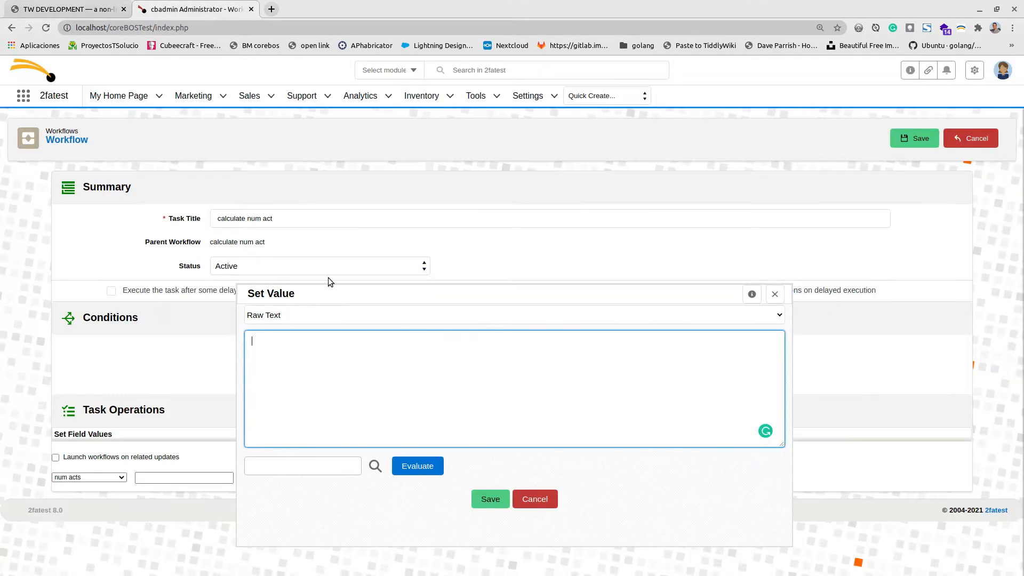
key(ctrl+v)
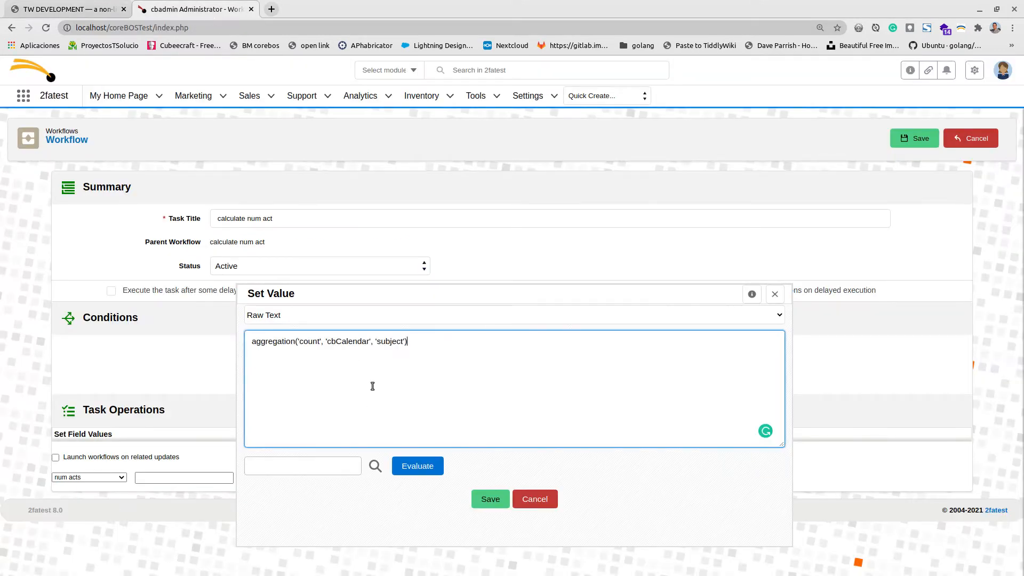
click(274, 319)
click(281, 349)
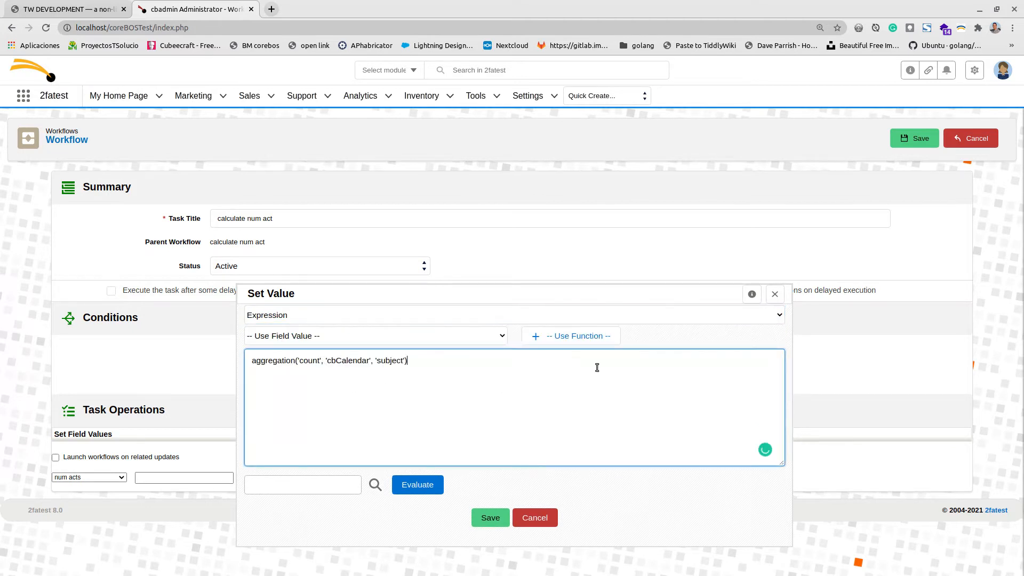
click(588, 342)
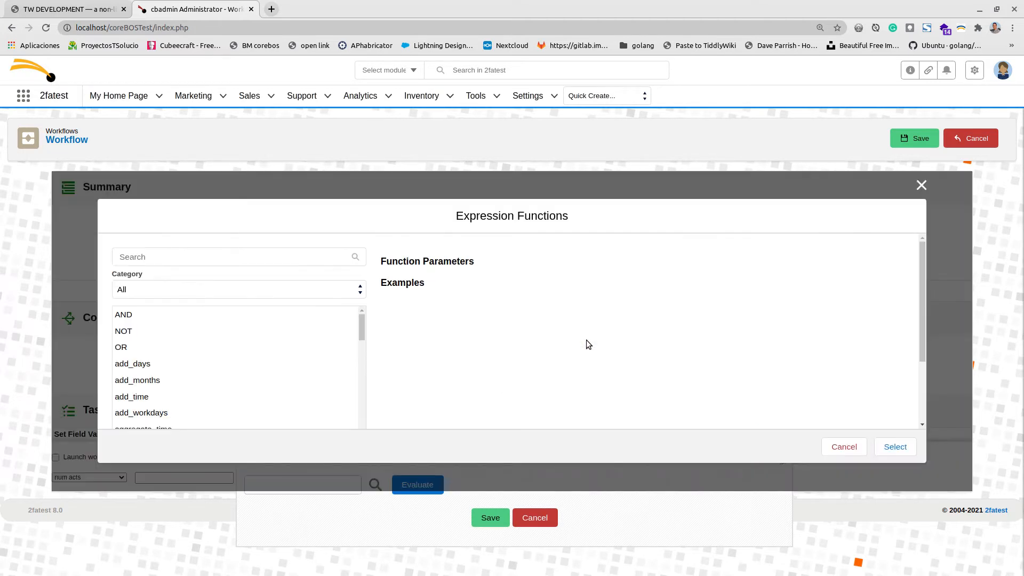
Filter expression functions to Statistics and read the aggregation function's parameters and examples.
click(152, 290)
click(134, 385)
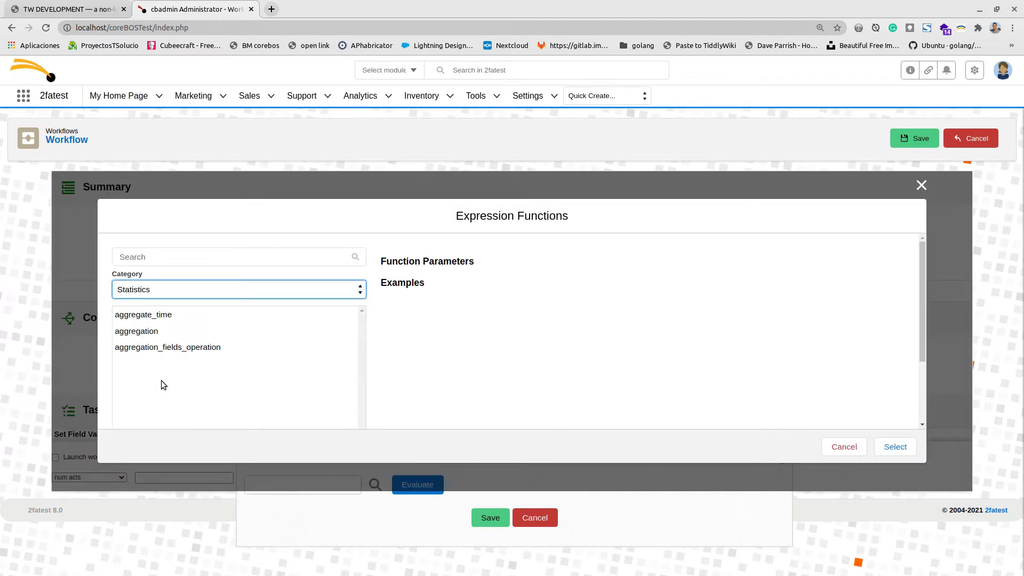
click(162, 334)
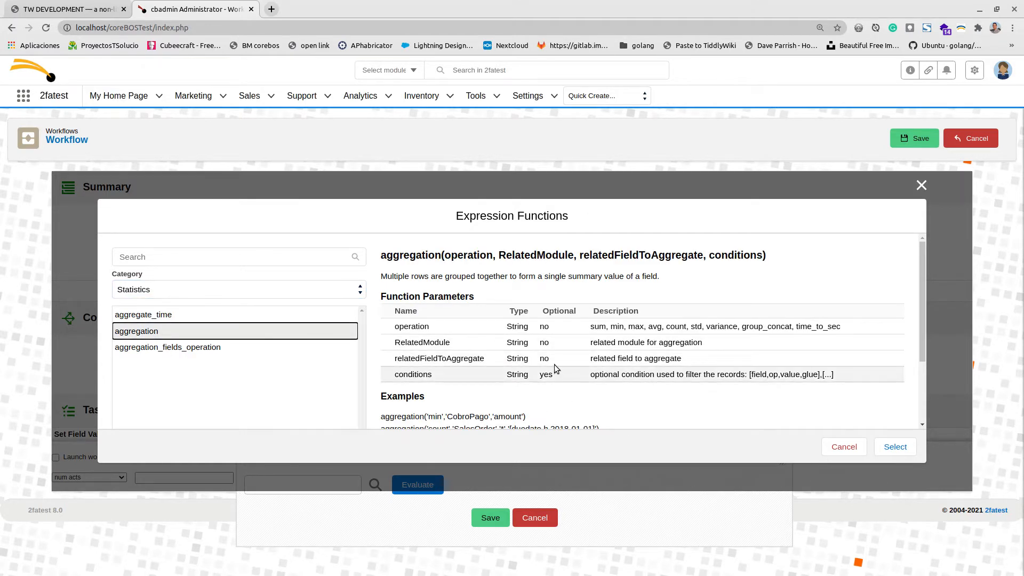
scroll(555, 363, down, 1)
scroll(553, 364, up, 1)
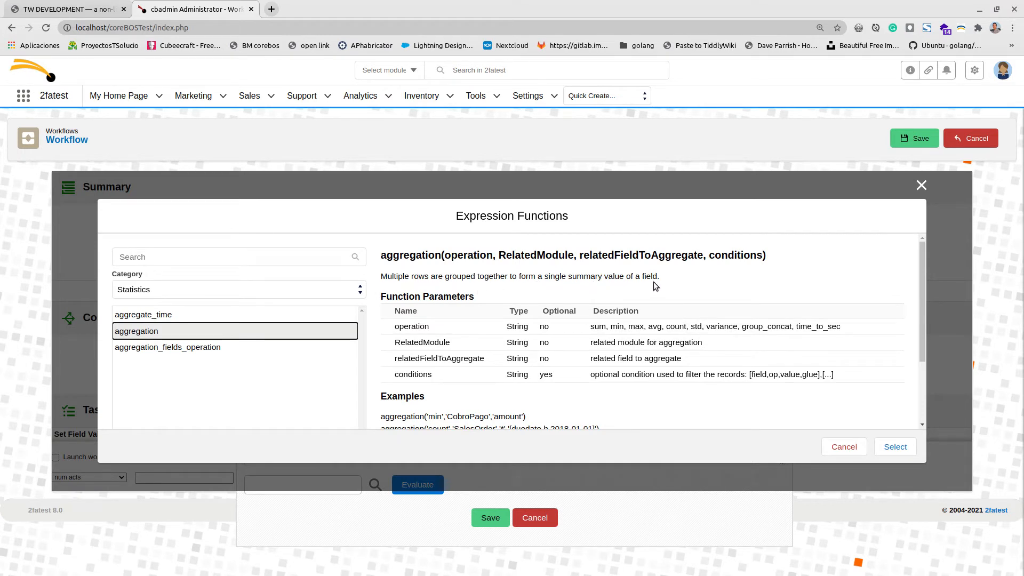
scroll(645, 290, down, 2)
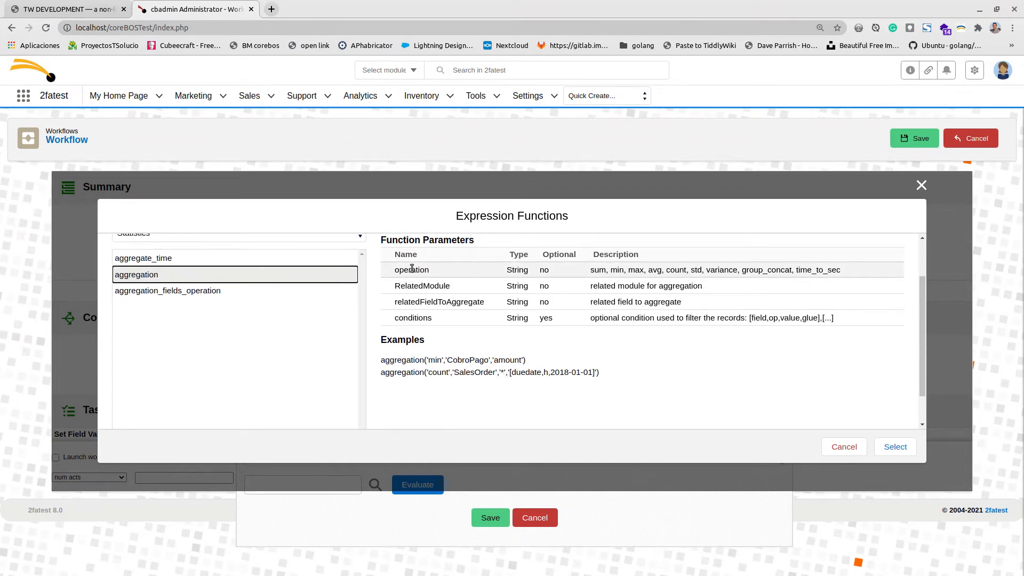
double_click(676, 269)
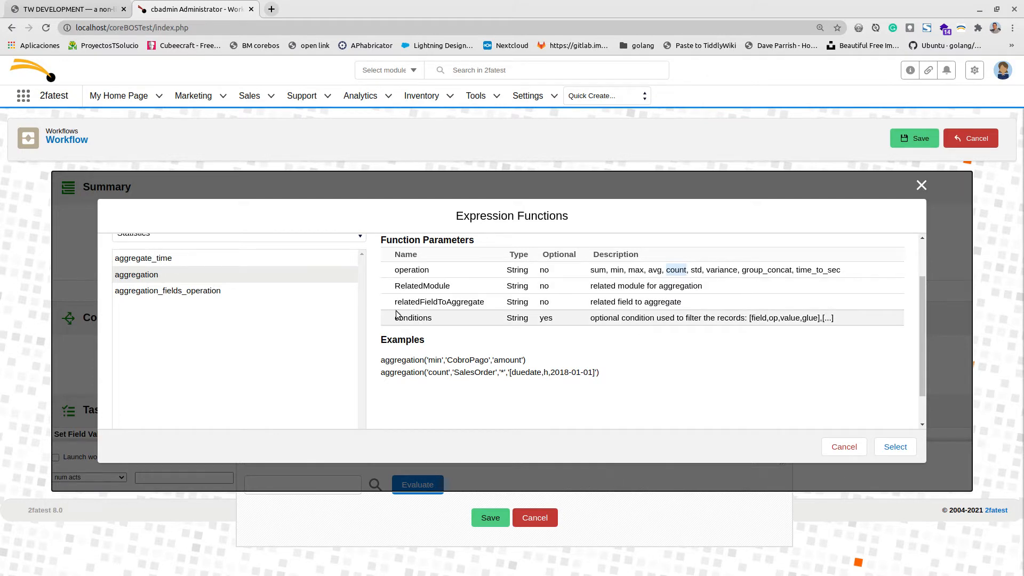
click(97, 9)
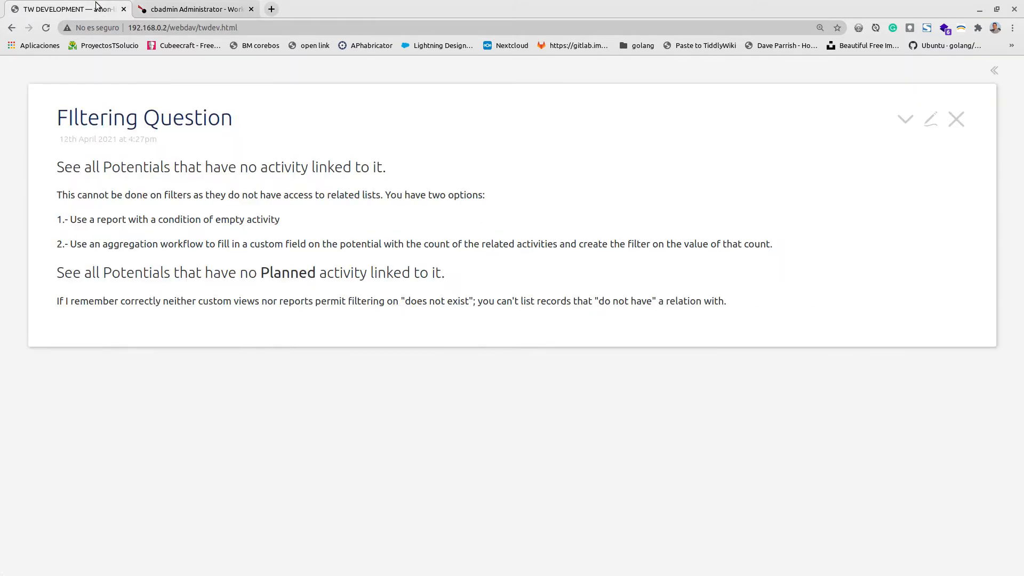
Show the aggregation('count', 'cbCalendar', 'subject') code line in the note, then return to coreBOS.
click(121, 243)
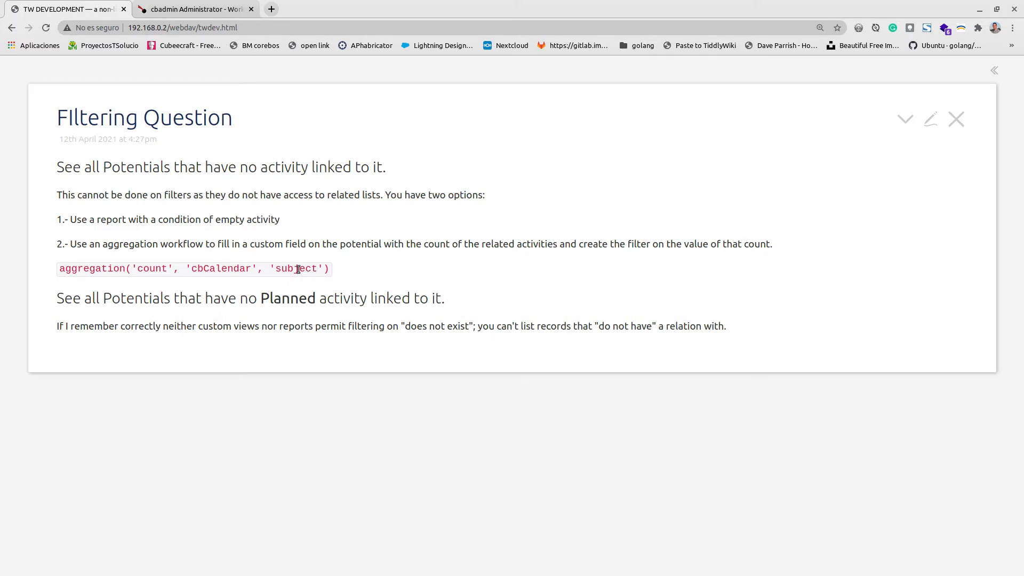
click(210, 9)
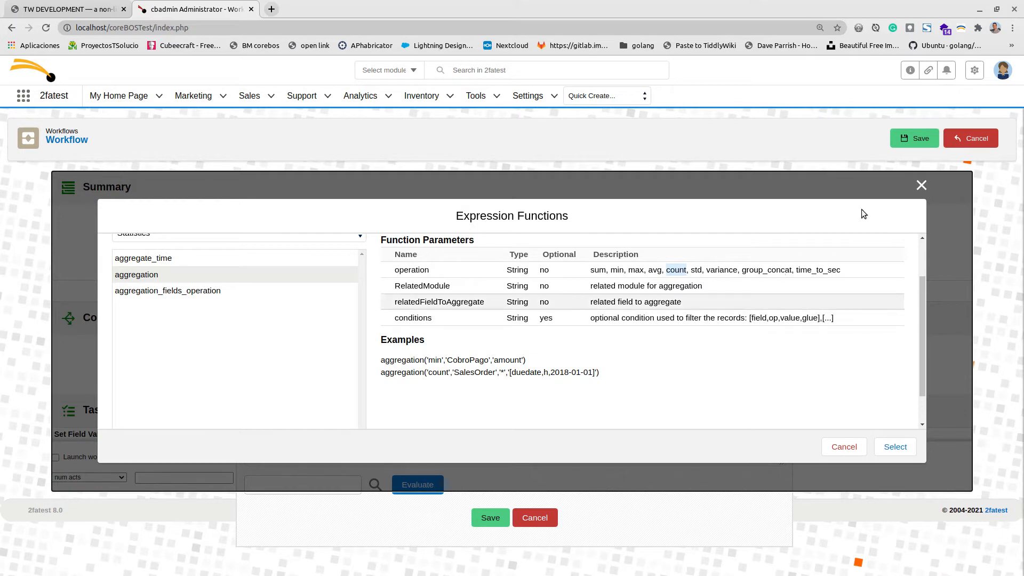
Evaluate the expression against t3M Invest A/S, getting 1, and save it as num acts' value.
click(833, 446)
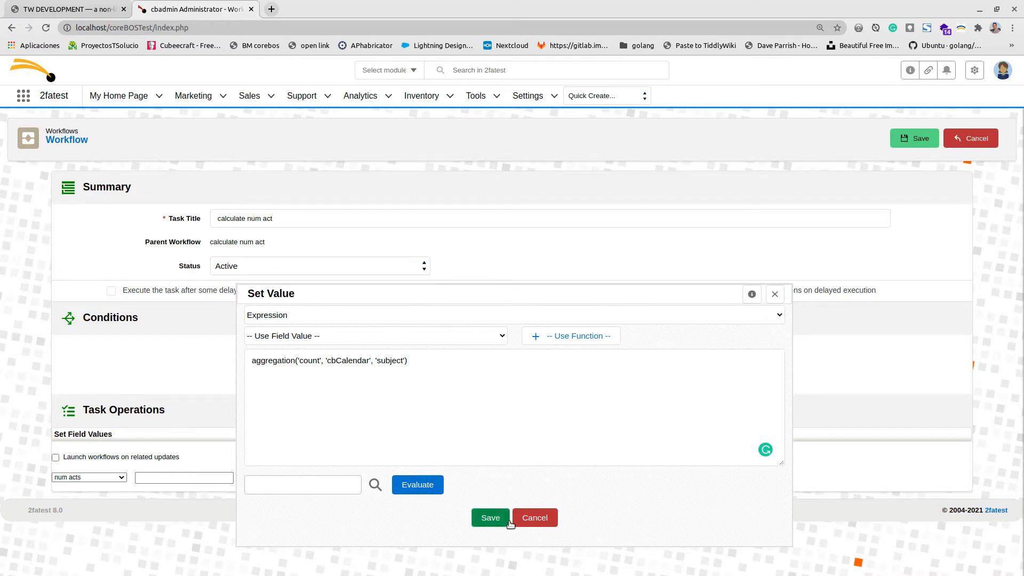
click(374, 486)
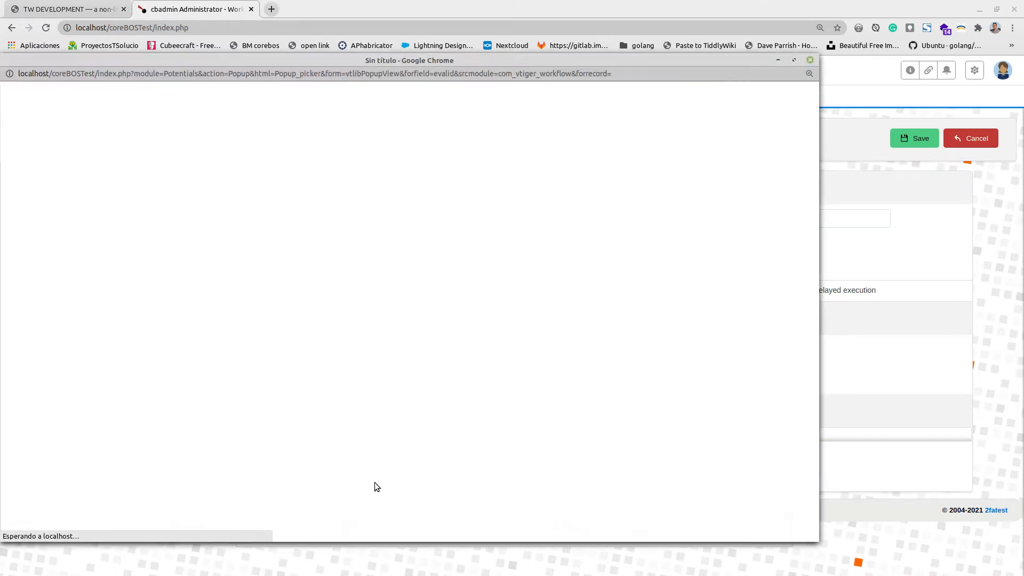
click(32, 202)
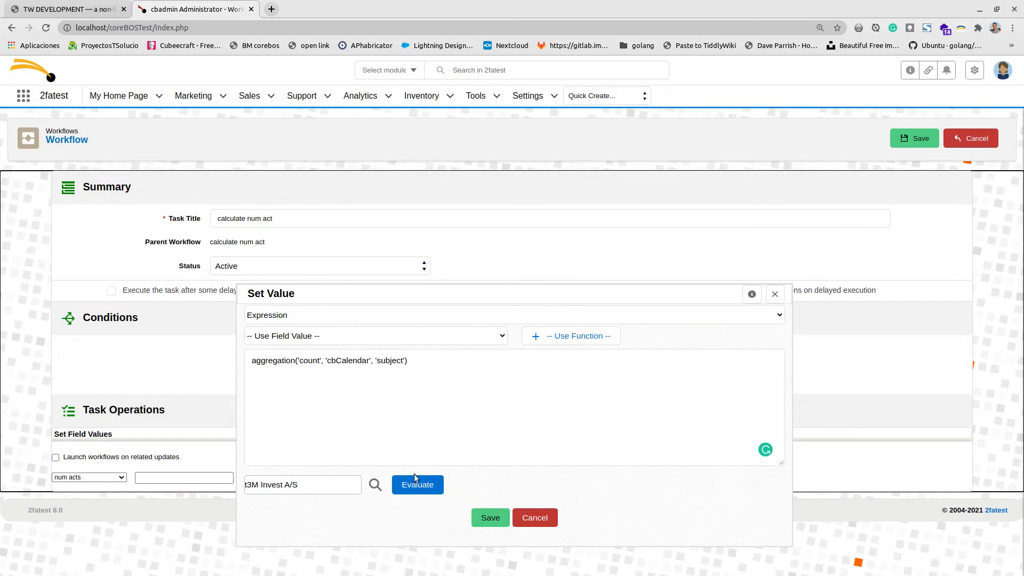
click(422, 492)
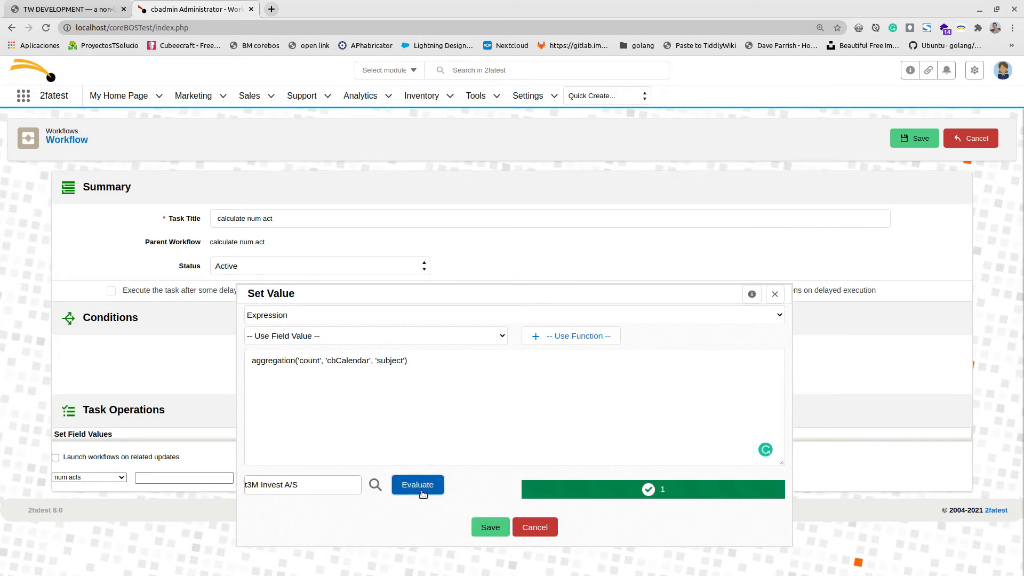
click(485, 526)
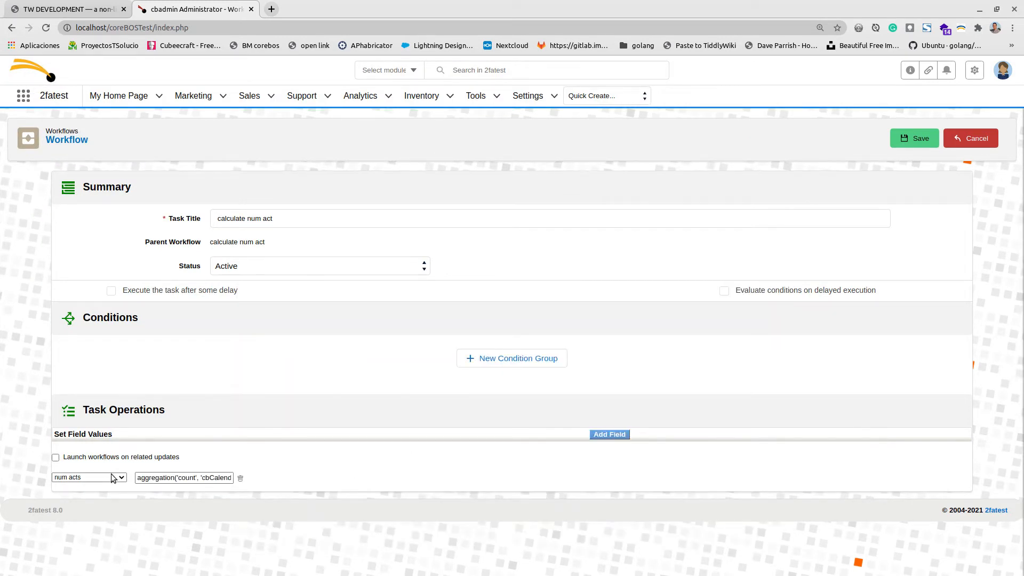
Save the Update Fields task and open the Opportunities list in a new tab.
click(900, 143)
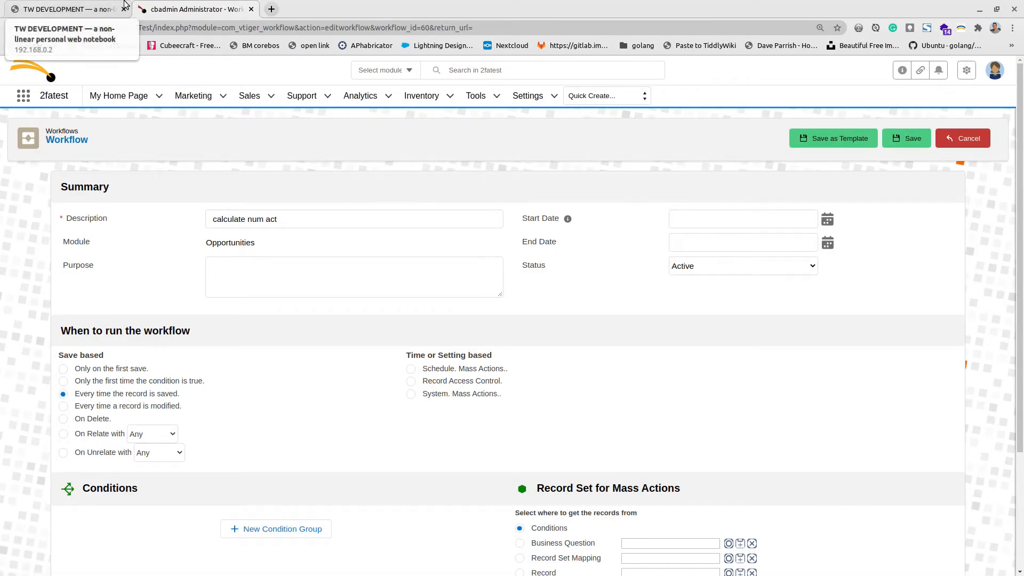
mouse_move(251, 96)
middle_click(252, 152)
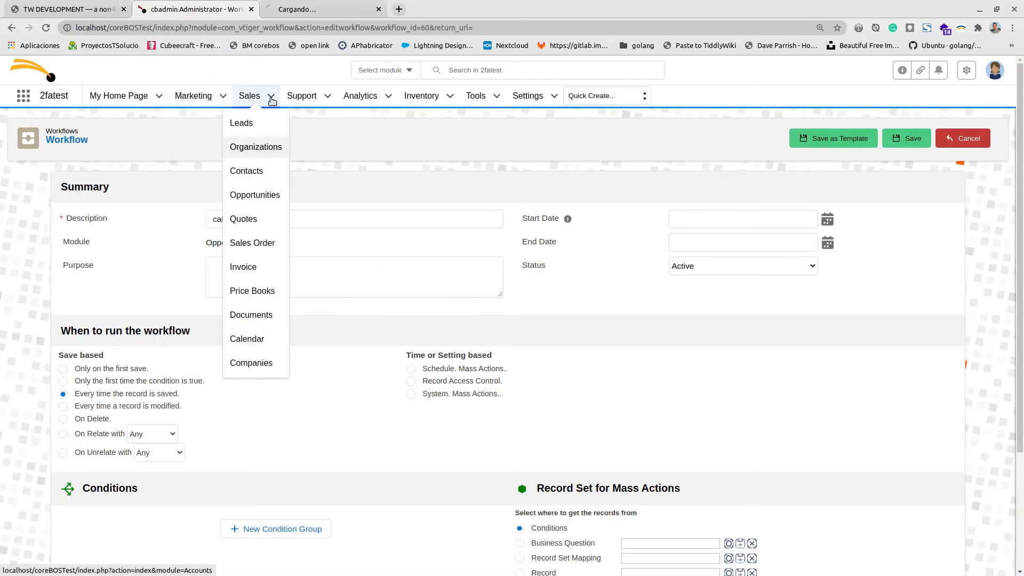
key(ctrl+Tab)
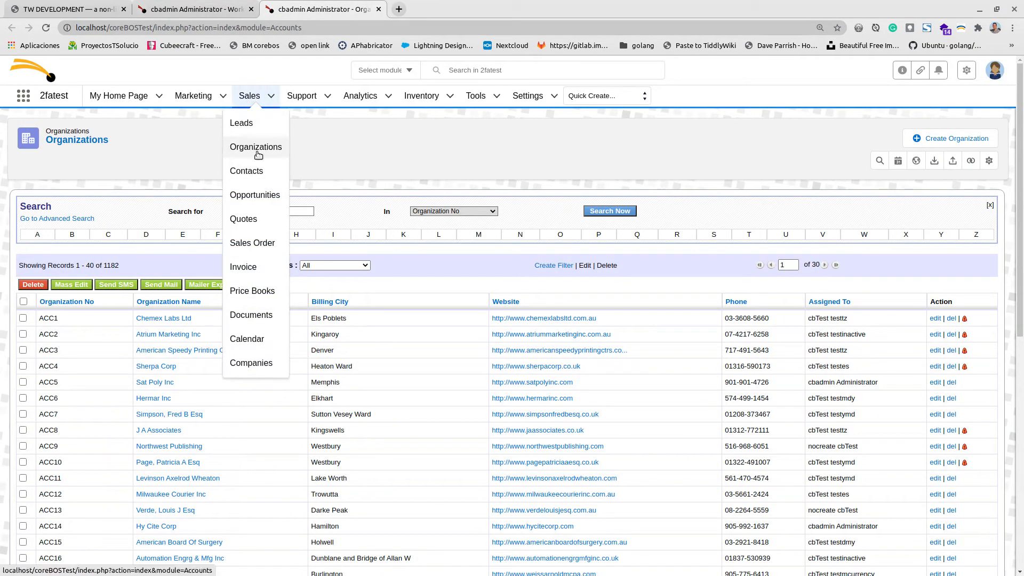
click(255, 194)
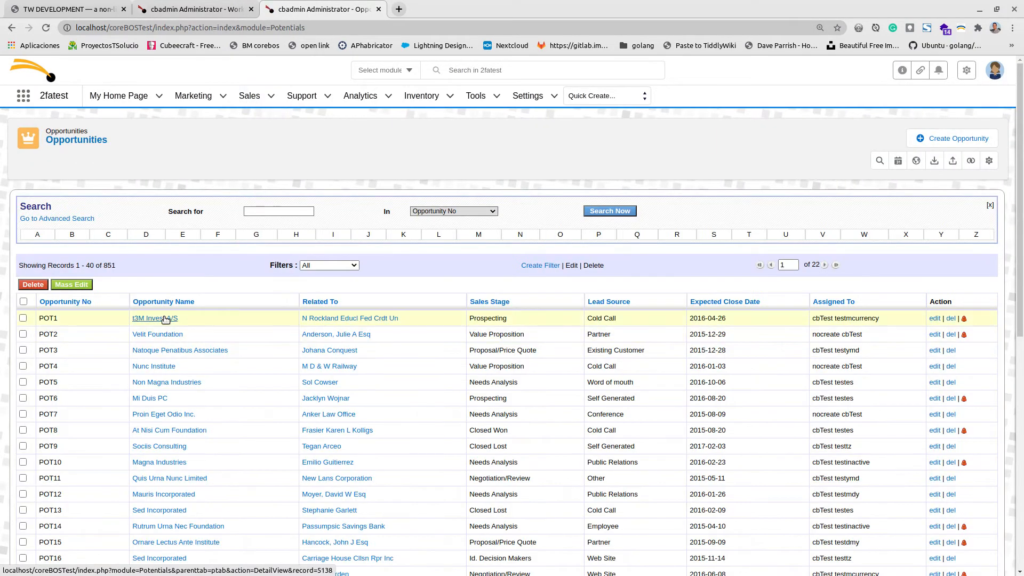
Edit and re-save t3M Invest A/S so num acts becomes 1, then return to the wiki notes.
click(165, 320)
scroll(432, 402, down, 2)
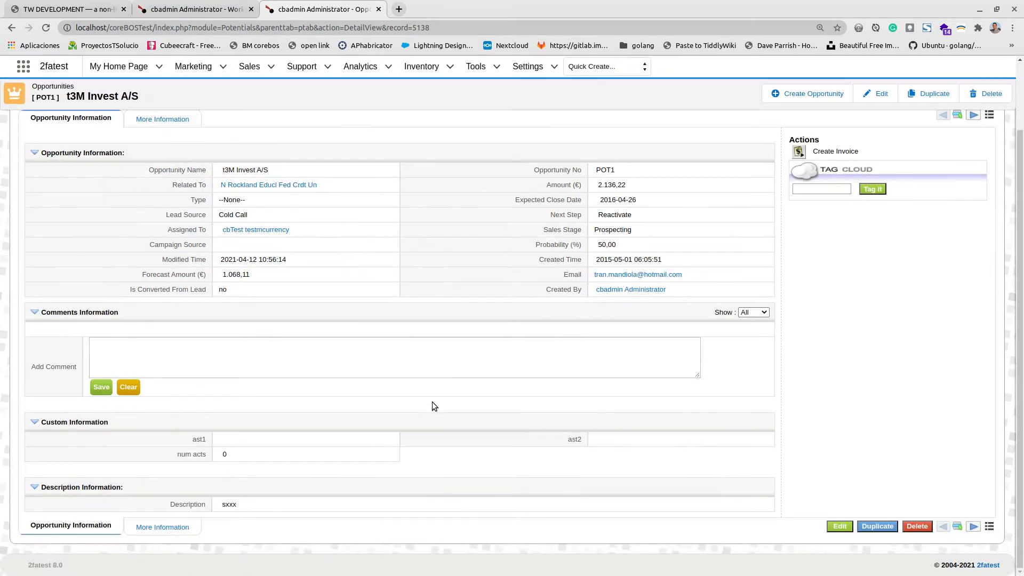
scroll(714, 256, up, 2)
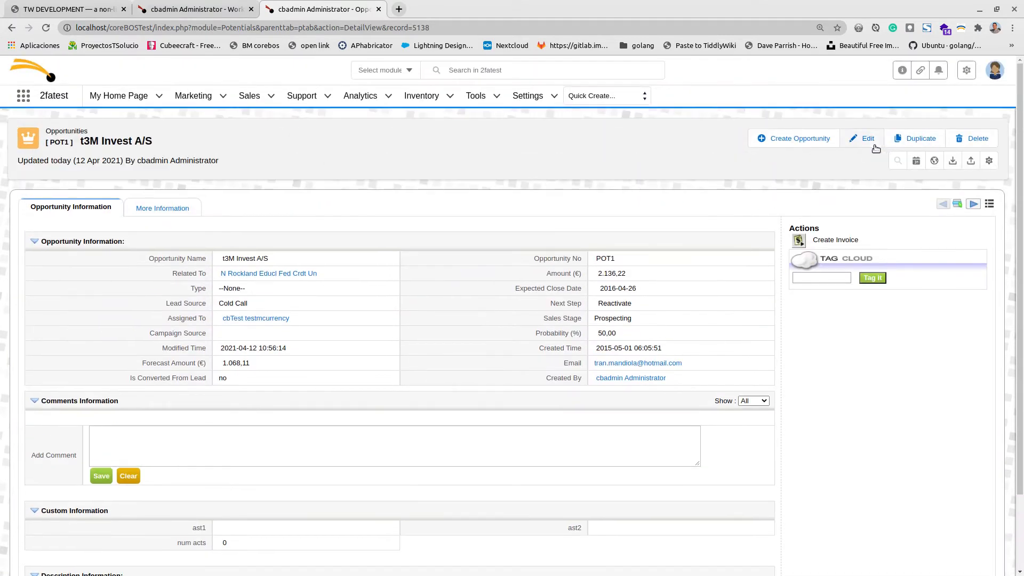
click(857, 138)
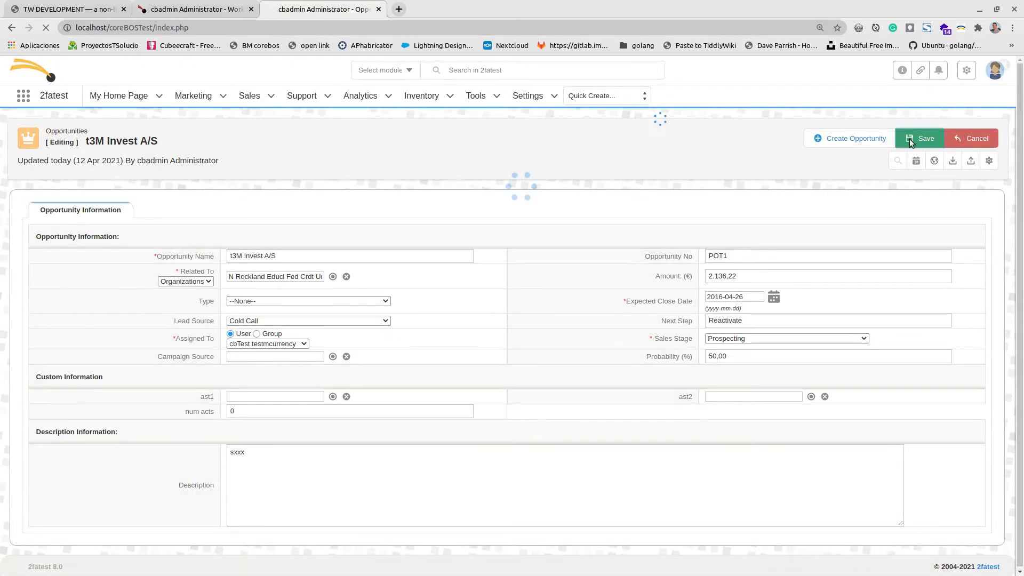
click(909, 138)
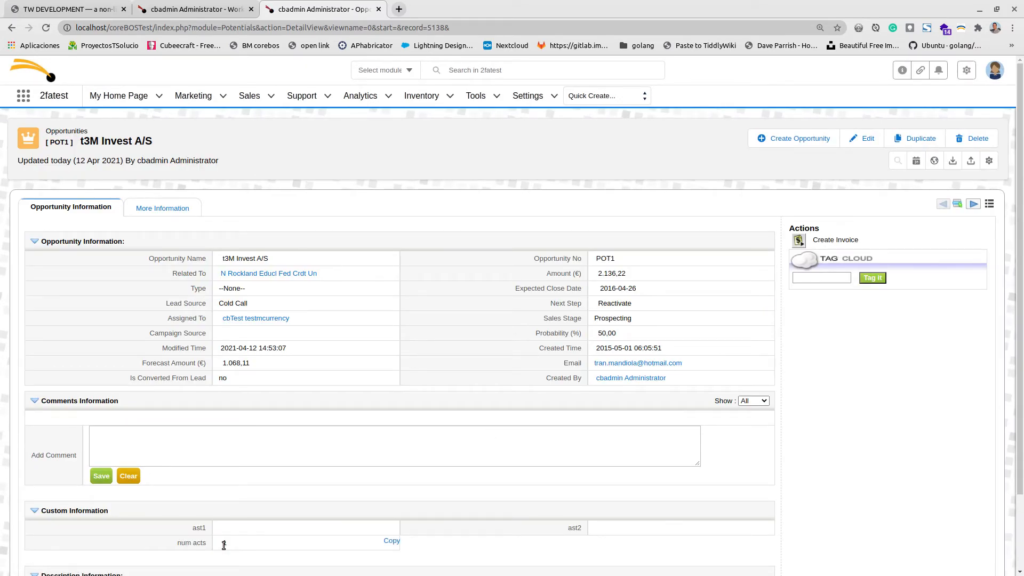
click(71, 12)
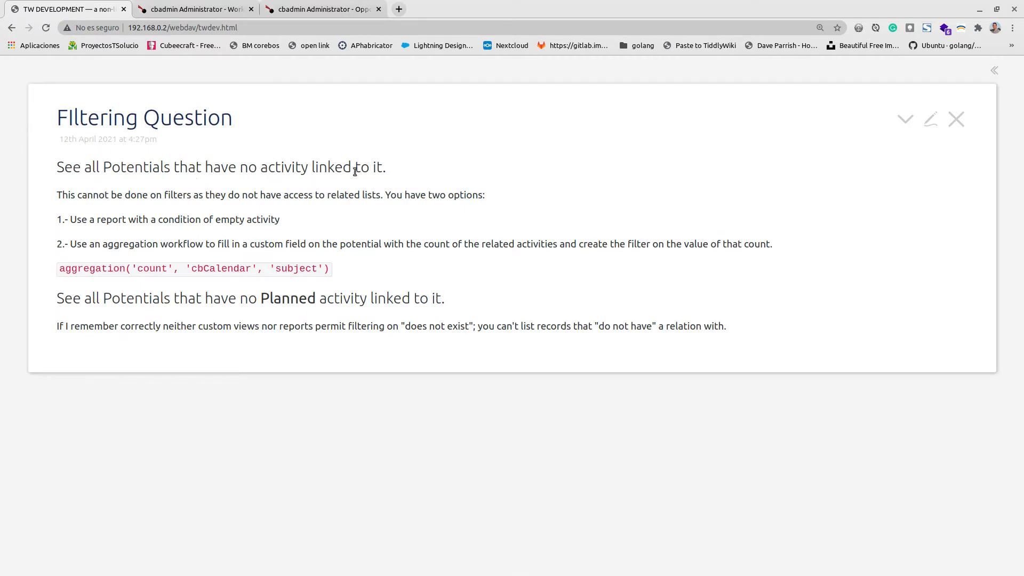
Collapse the aggregation code example and mark the word 'no' in the second question.
click(149, 242)
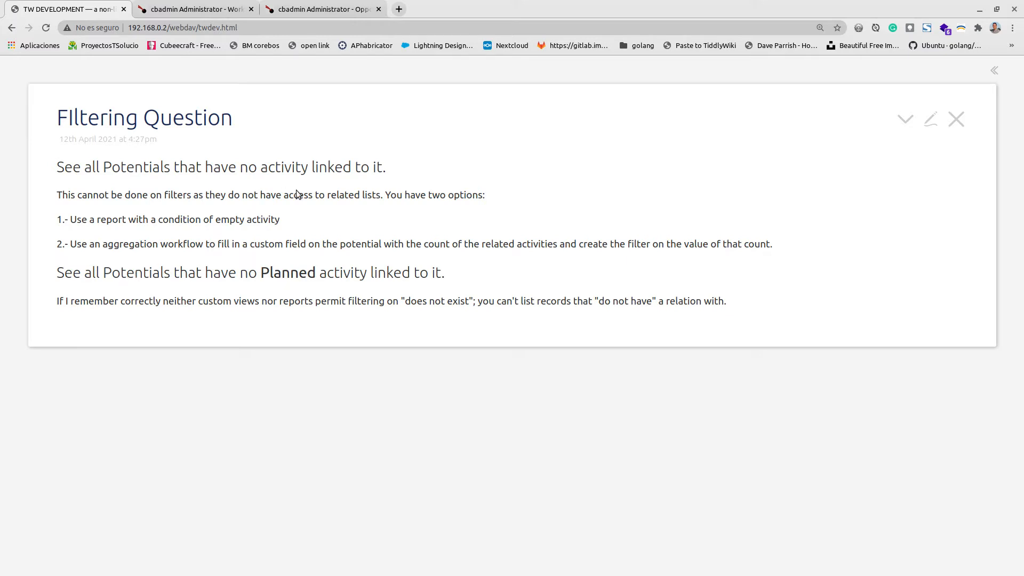
double_click(247, 273)
Scroll through the calculate num act workflow, then return to the Filtering Question note.
click(201, 5)
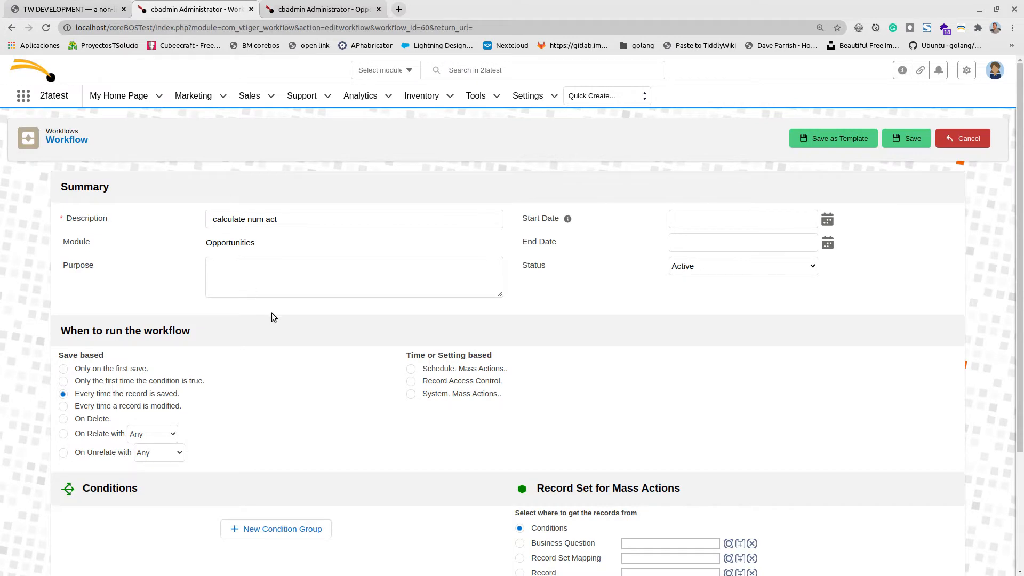
scroll(419, 471, down, 5)
click(69, 9)
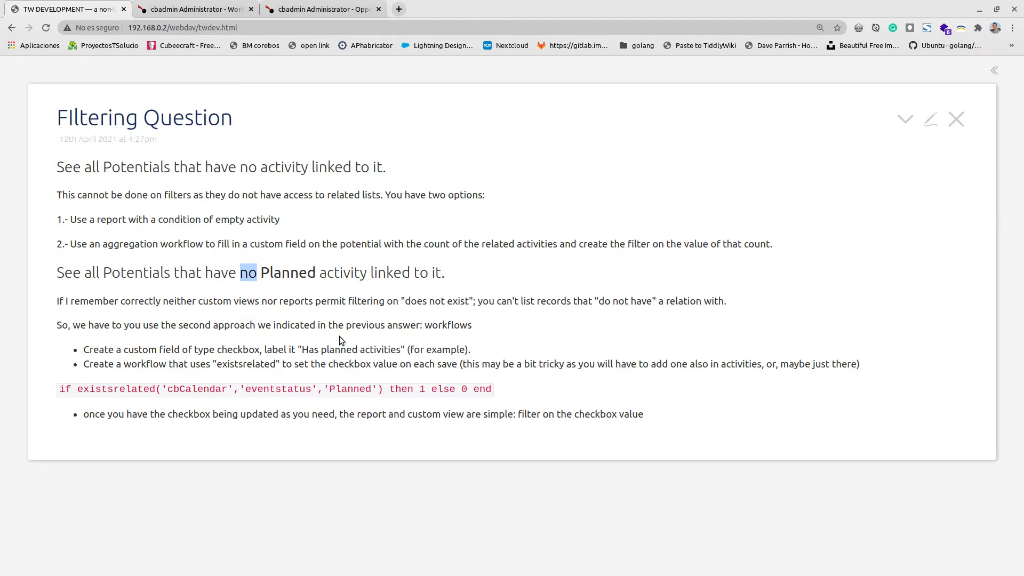
Expand the report-option screenshots, look them over, and collapse them again.
click(192, 221)
scroll(261, 308, down, 5)
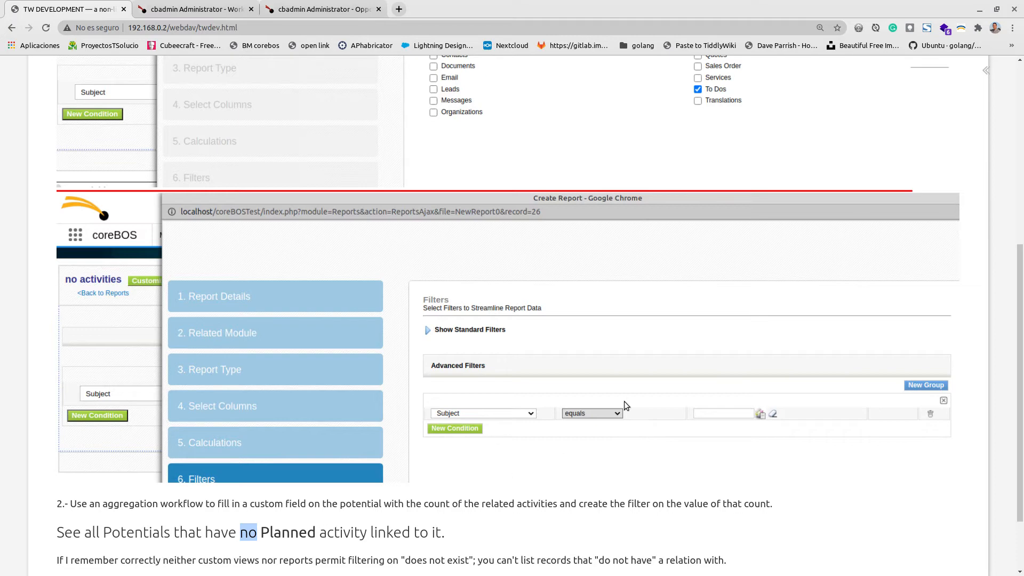
scroll(277, 235, up, 6)
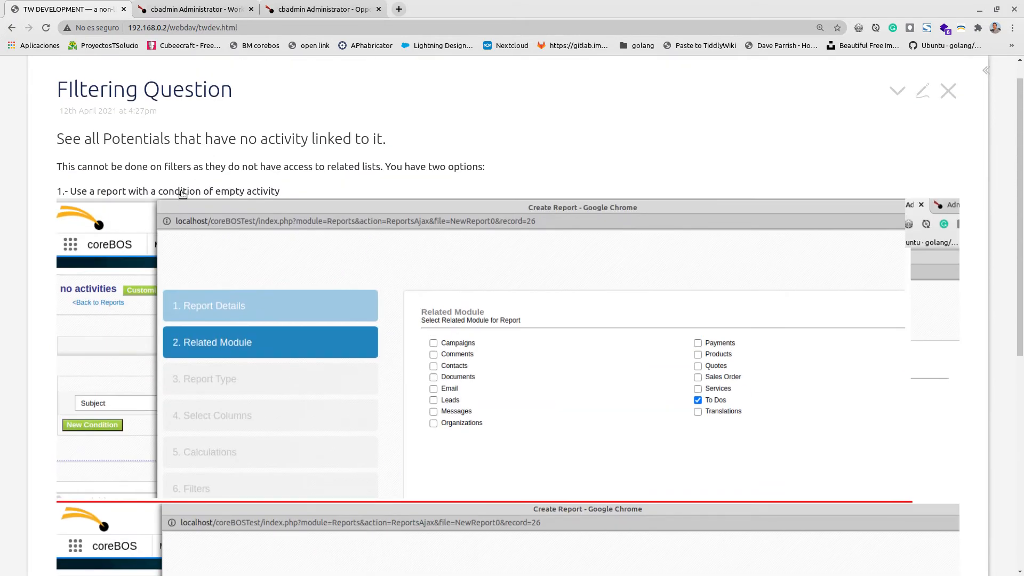
click(182, 194)
Expand the workflow-based answer and select the existsrelated('cbCalendar','eventstatus','Planned') expression.
click(275, 308)
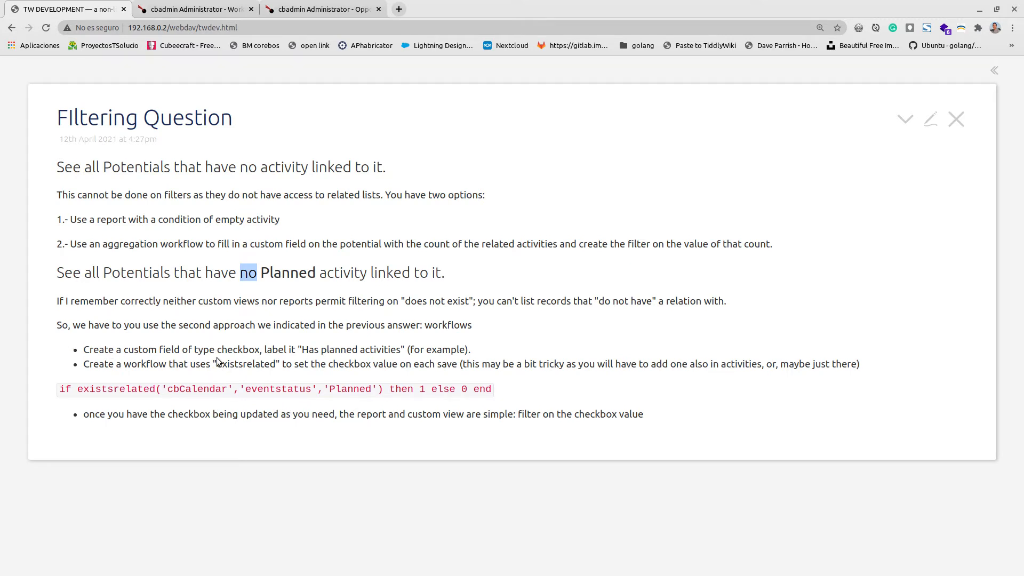
click(306, 351)
drag(306, 351, 396, 349)
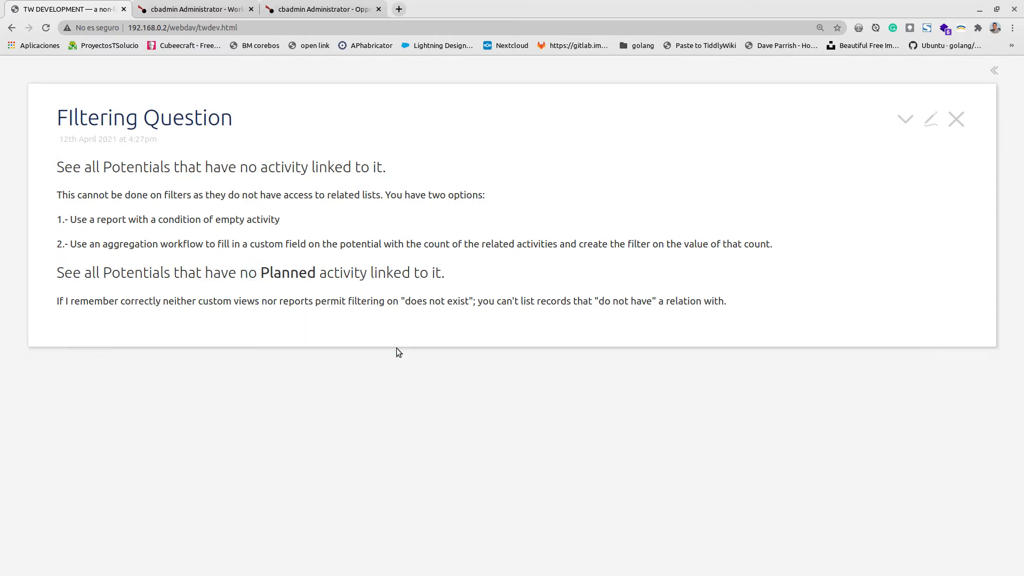
drag(369, 303, 369, 311)
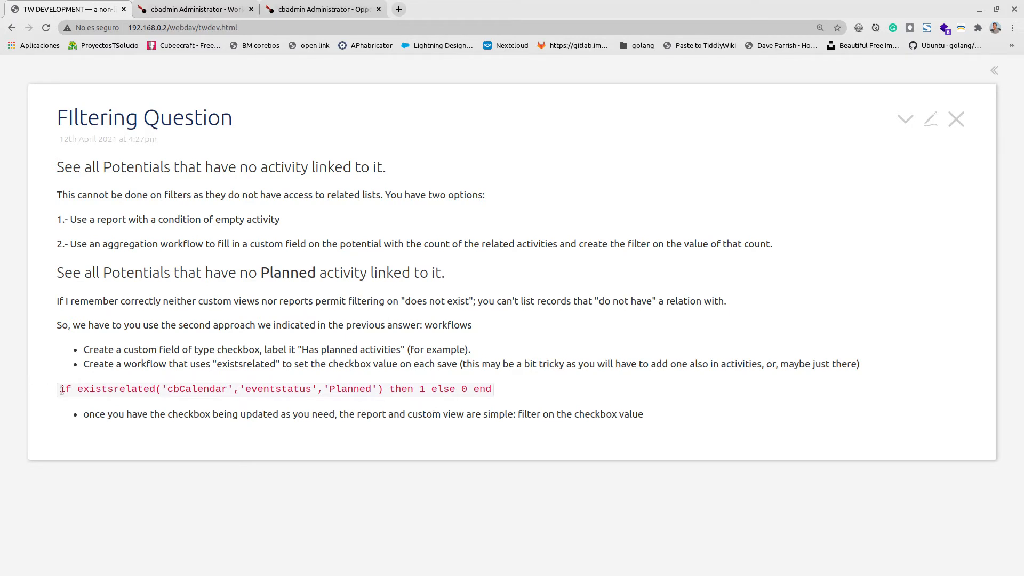
drag(58, 390, 492, 389)
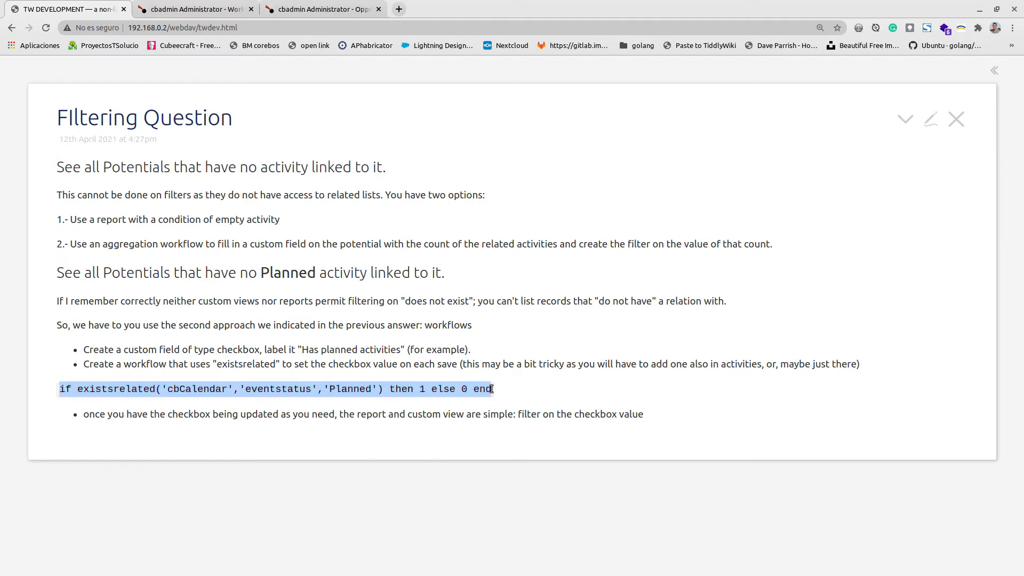
Erase the 'calculate num act' workflow description, then open Opportunities settings from t3M Invest A/S.
click(220, 6)
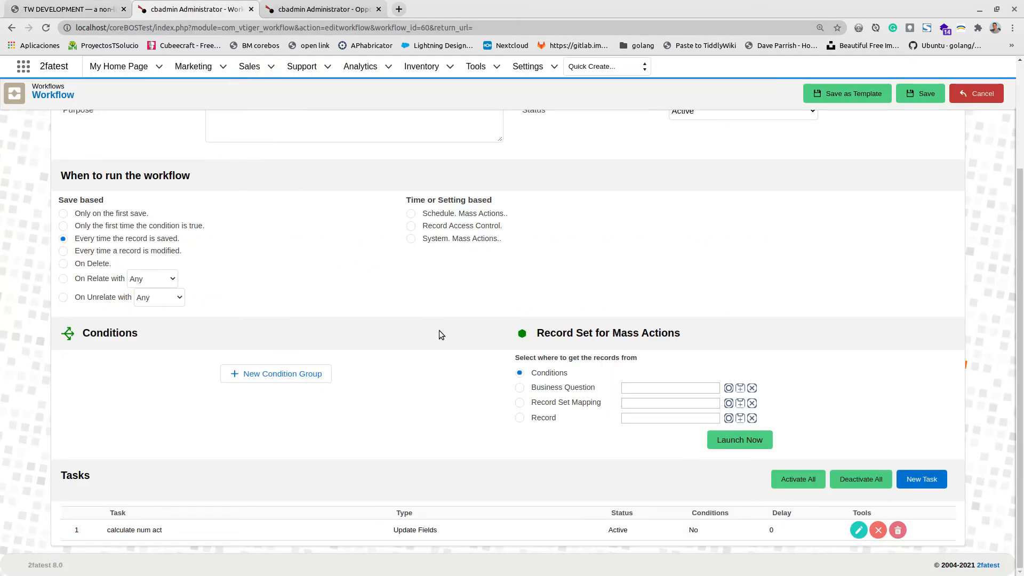
scroll(440, 335, up, 3)
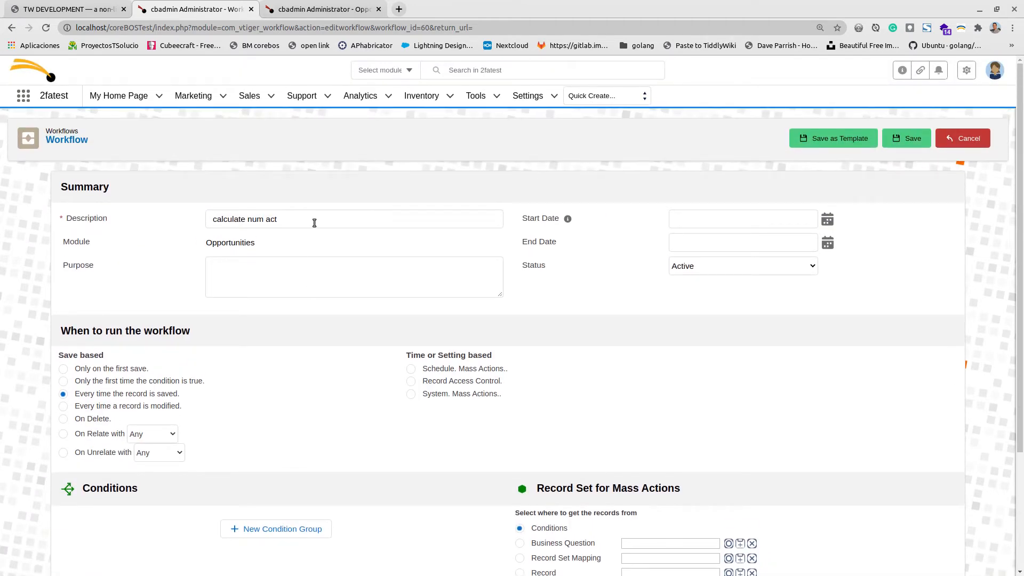
scroll(774, 367, down, 3)
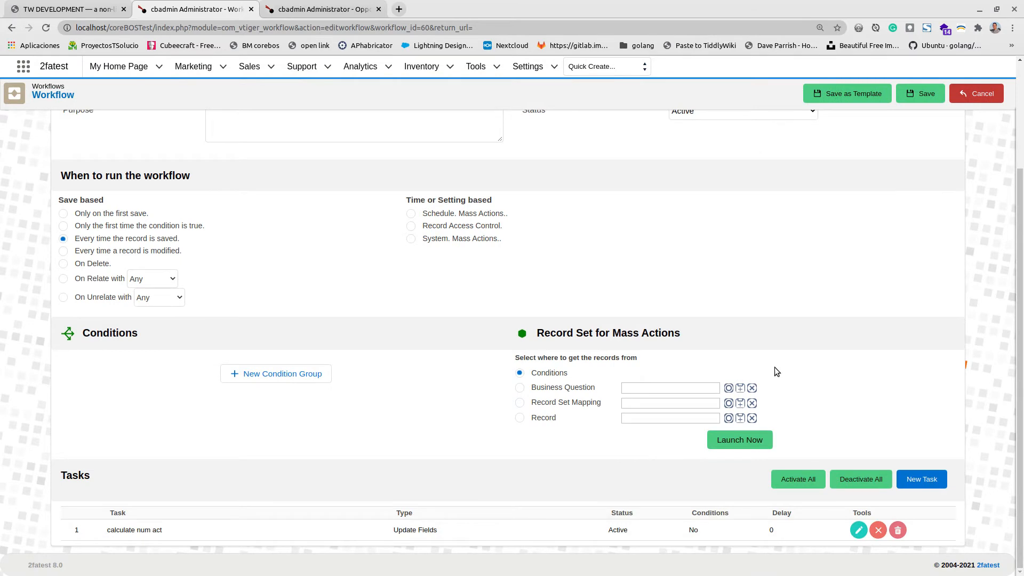
scroll(308, 296, up, 3)
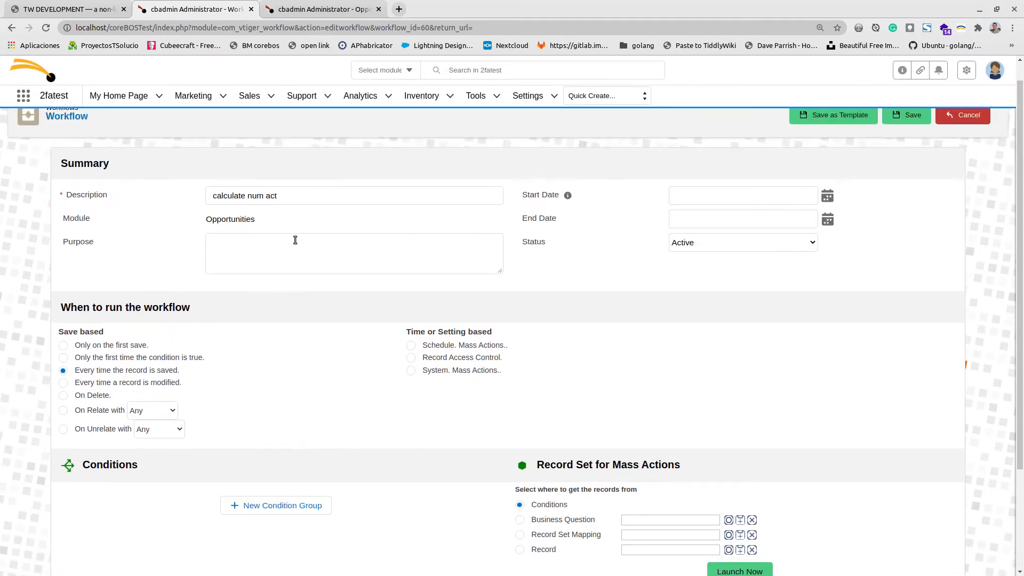
click(315, 203)
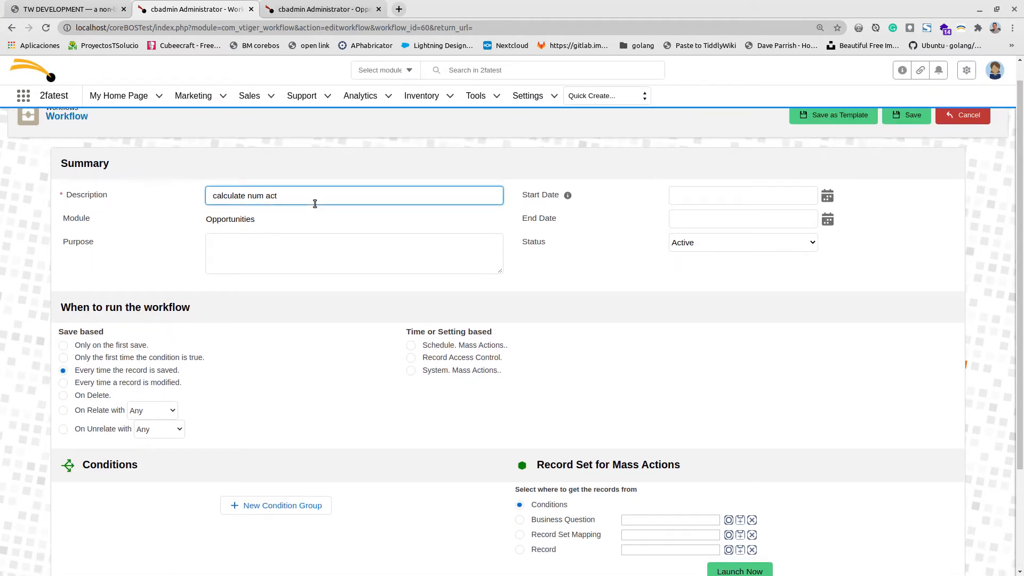
key(BackSpace)
key(BackSpace)
key(BackSpace)
key(BackSpace)
key(BackSpace)
key(BackSpace)
key(BackSpace)
key(BackSpace)
key(BackSpace)
key(BackSpace)
key(BackSpace)
key(BackSpace)
key(BackSpace)
key(BackSpace)
key(BackSpace)
key(BackSpace)
key(BackSpace)
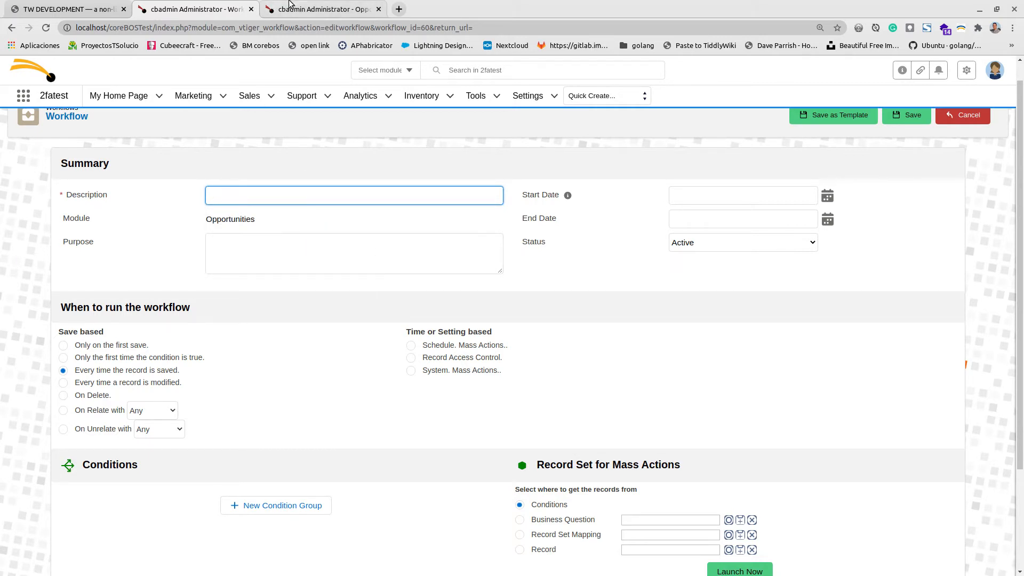
click(324, 9)
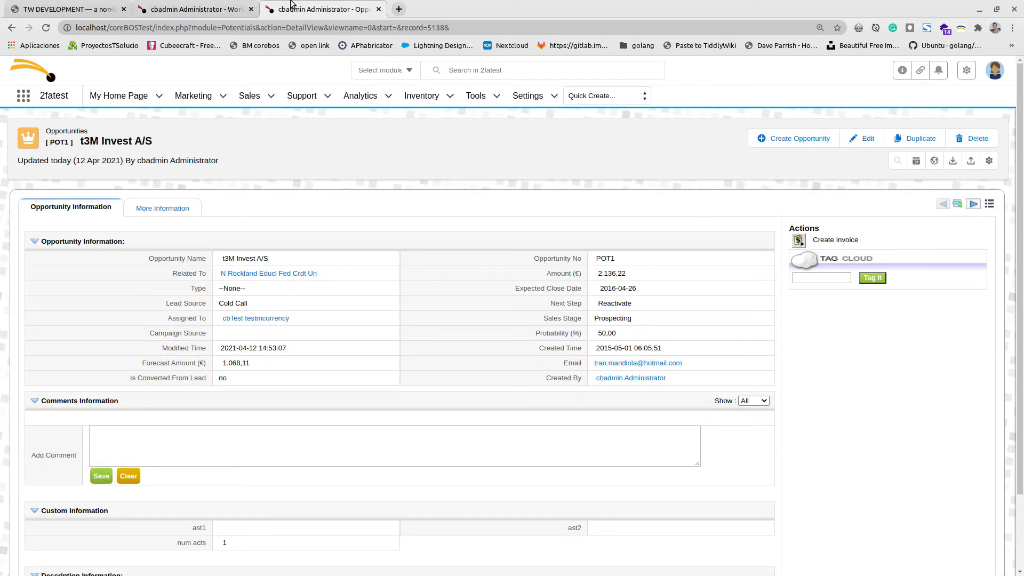
click(989, 160)
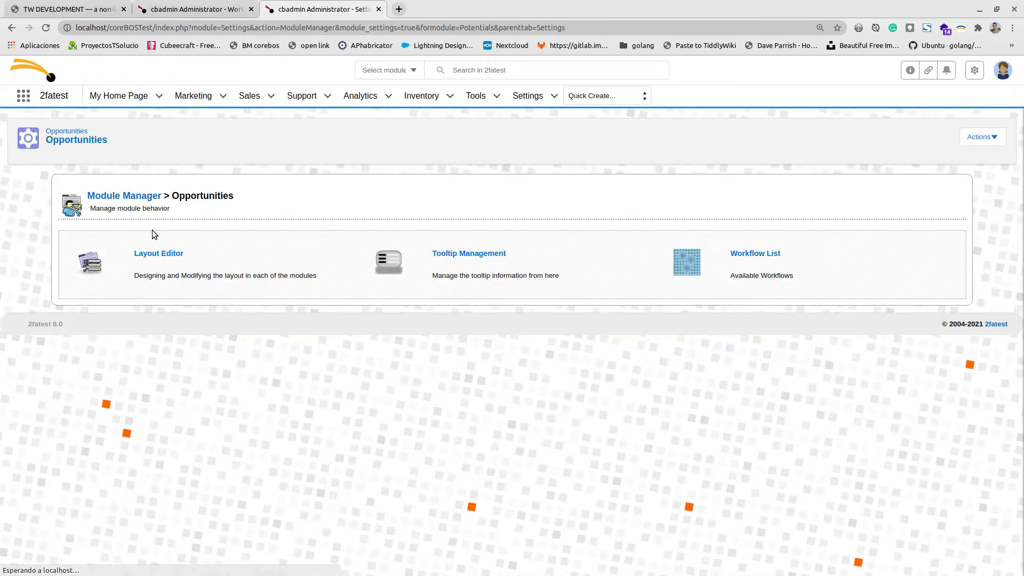
In the Opportunities Layout Editor, create a Checkbox field labelled 'has acts' under Custom Information.
click(159, 252)
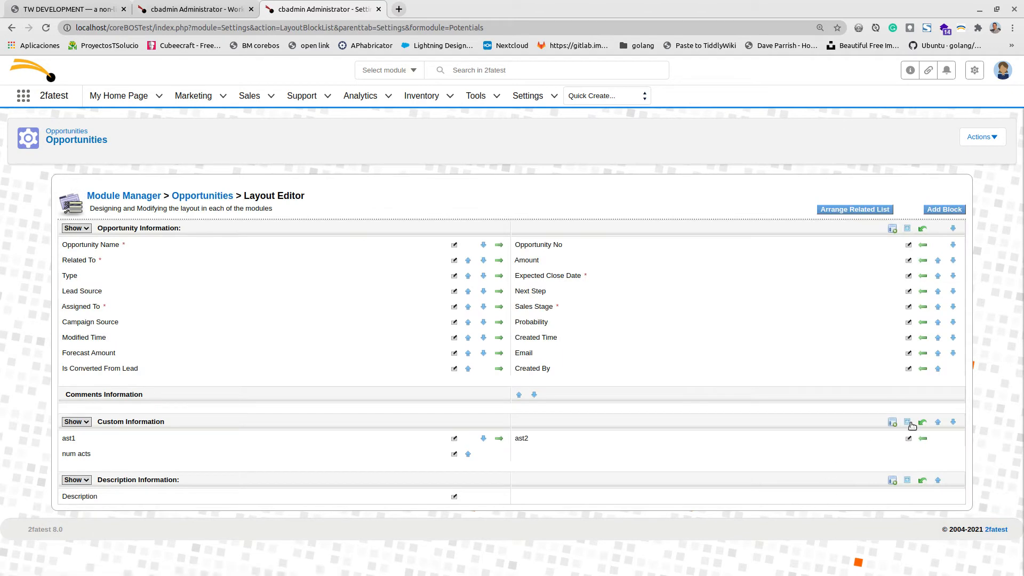
click(907, 423)
scroll(845, 457, down, 2)
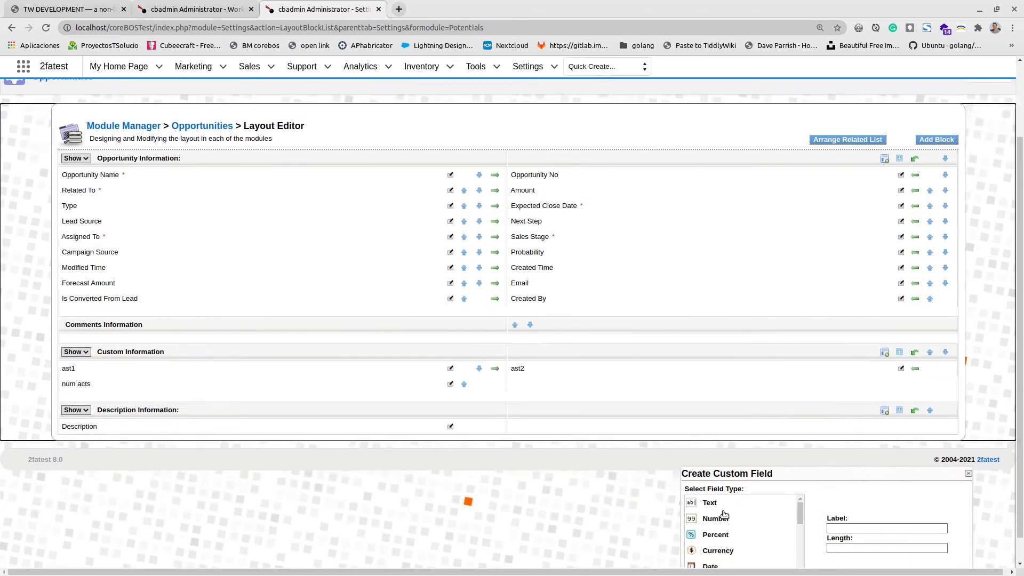
scroll(724, 515, down, 2)
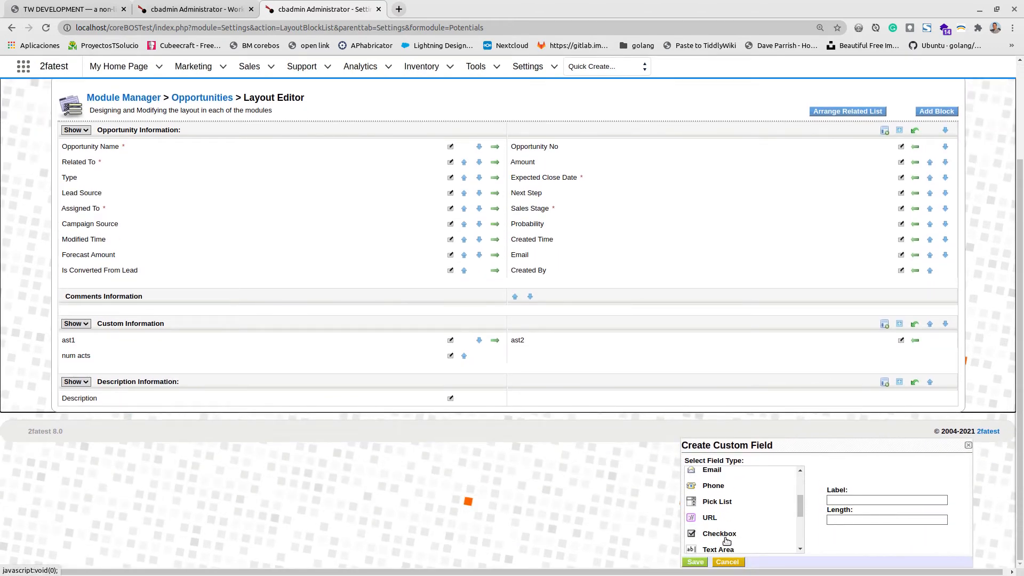
click(720, 535)
click(849, 510)
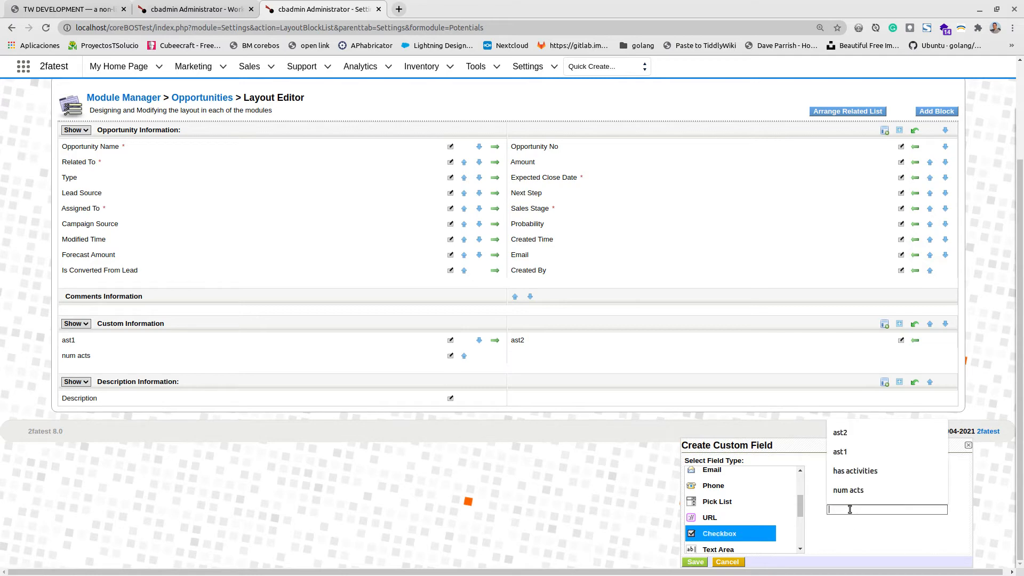
text(has acts)
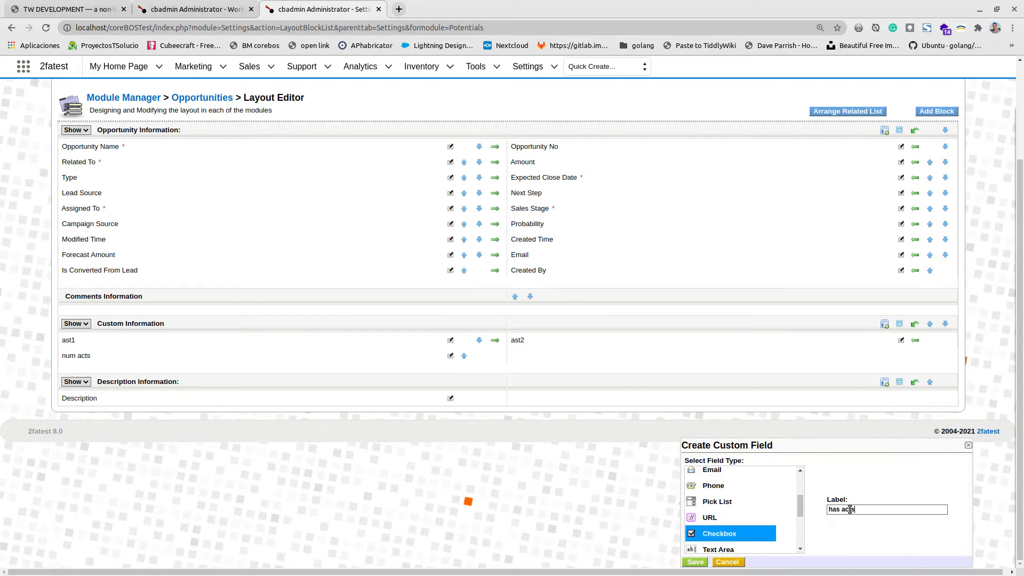
click(696, 562)
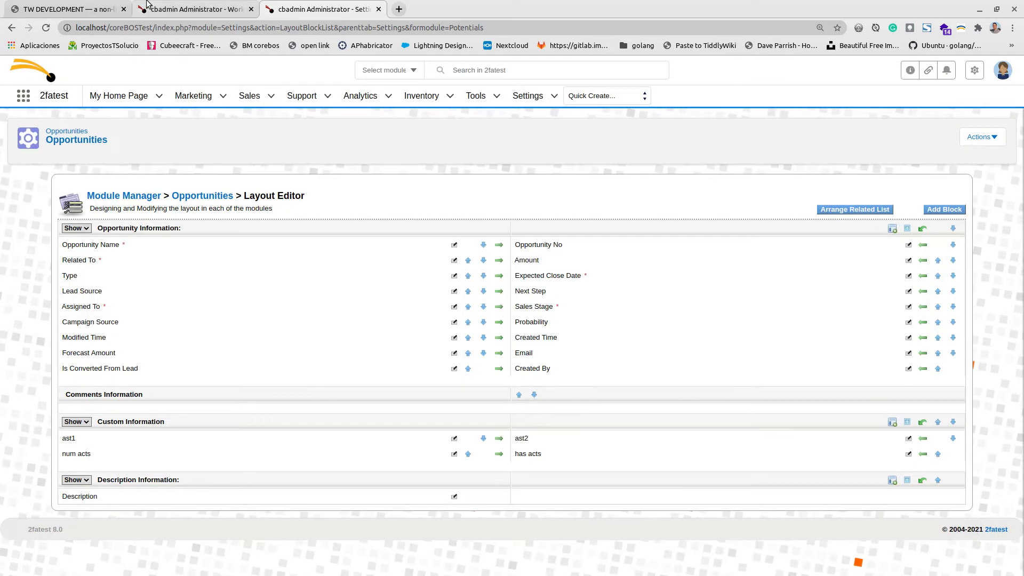
click(147, 7)
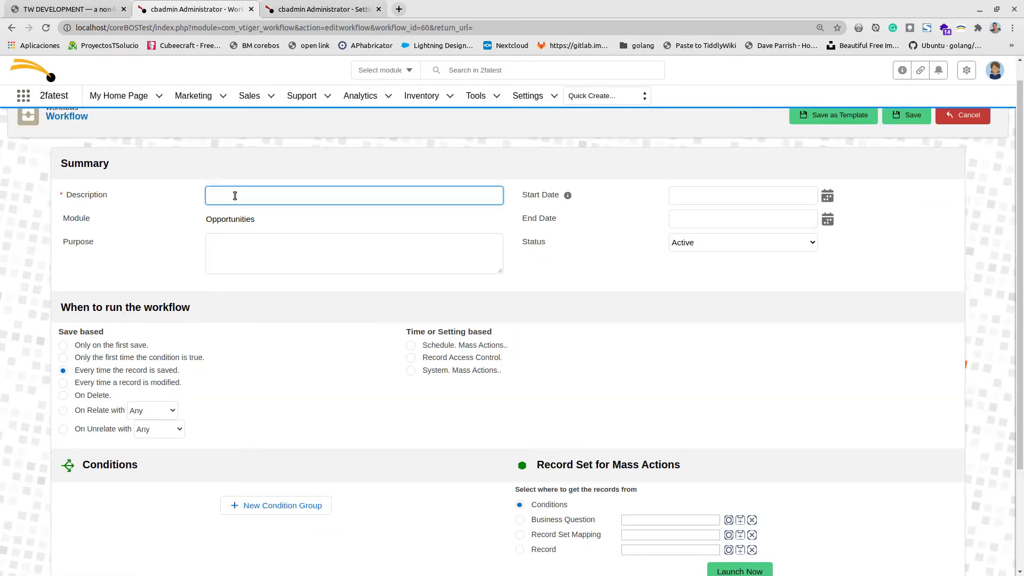
Enter 'has planned acts' as the workflow description and save the workflow.
text(has at)
key(BackSpace)
key(BackSpace)
text(planned acts)
scroll(283, 429, down, 3)
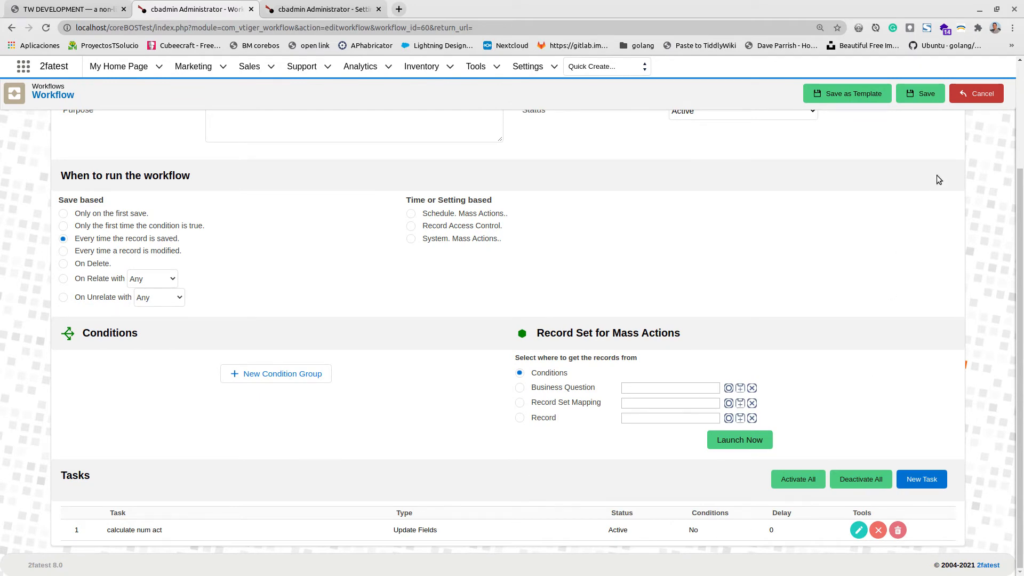
click(922, 94)
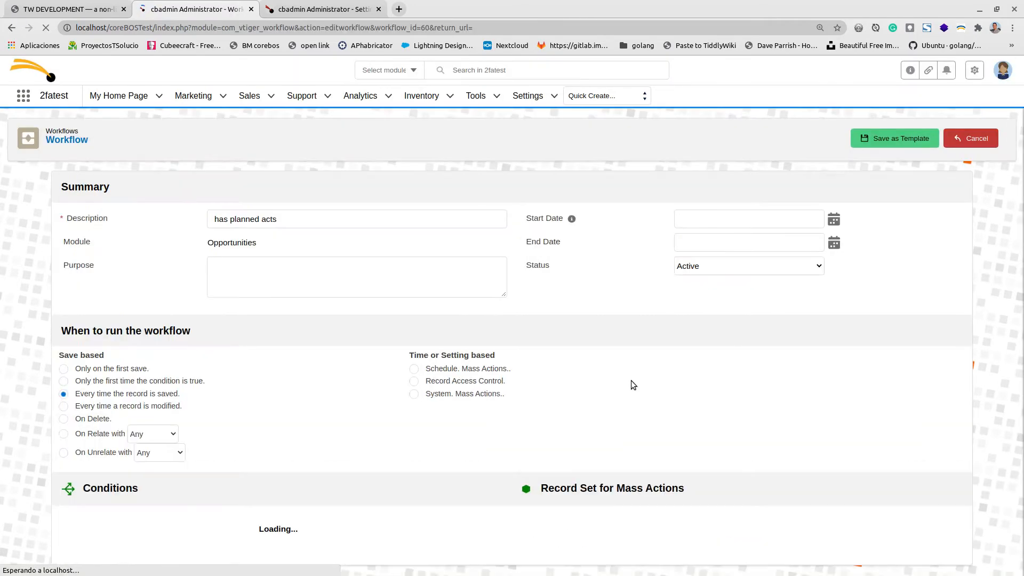
scroll(556, 385, down, 3)
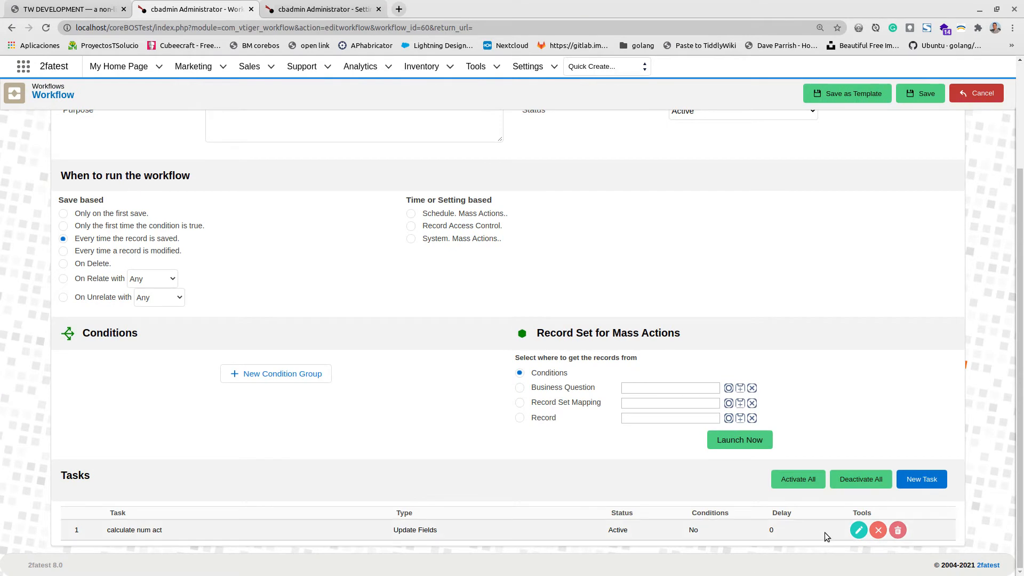
click(857, 530)
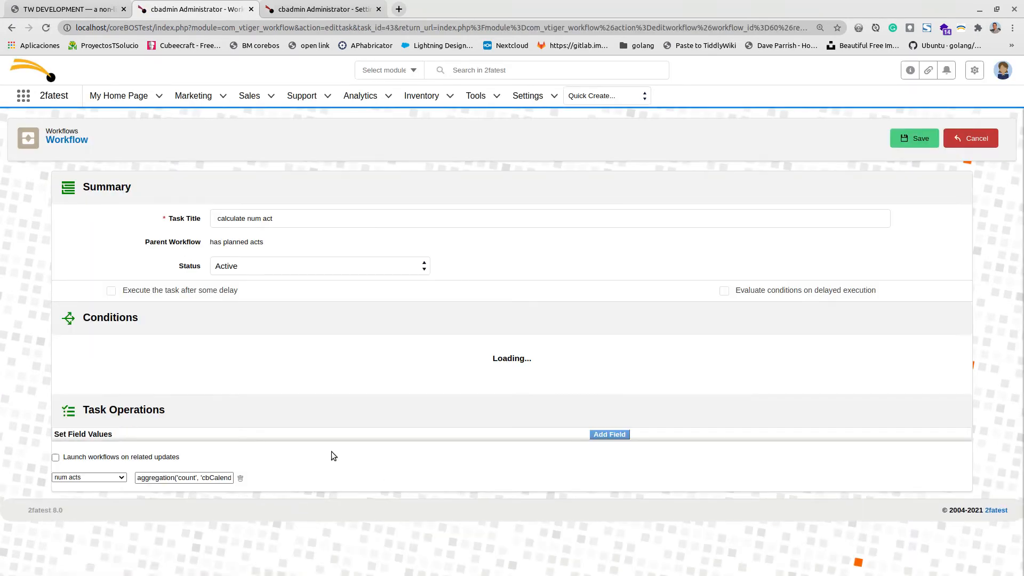
Change the task title to 'has planned acts'.
drag(311, 221, 120, 210)
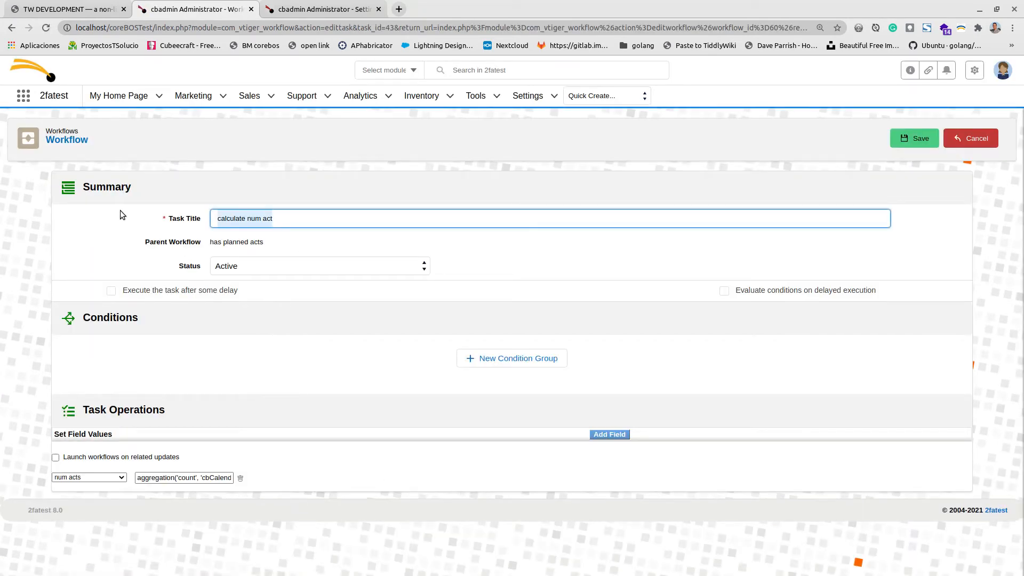
text(has pall)
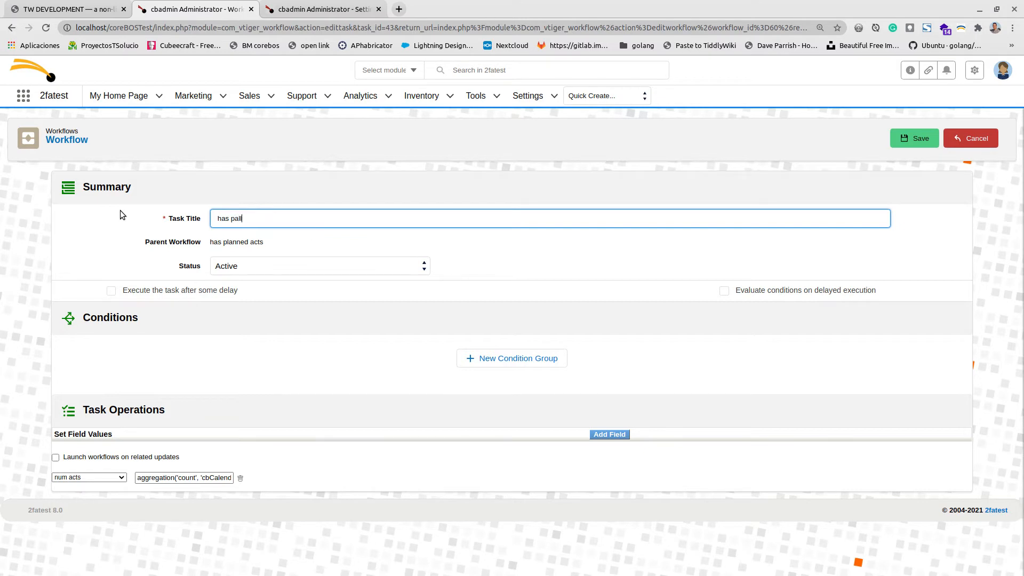
key(BackSpace)
key(BackSpace)
key(BackSpace)
text(lanned acts)
Make the task set the 'has acts' field and clear its value expression box.
click(108, 478)
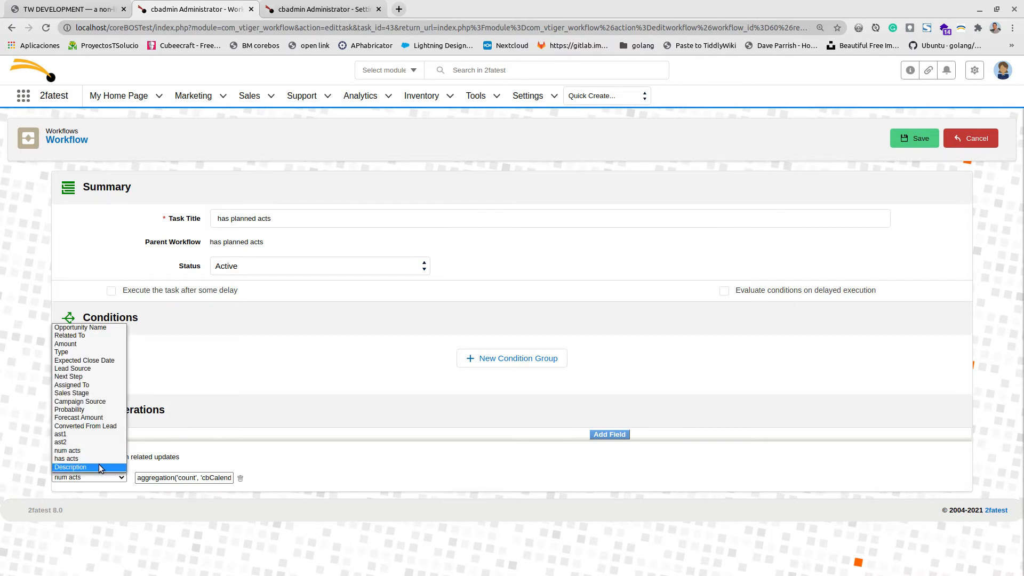
click(93, 458)
click(171, 478)
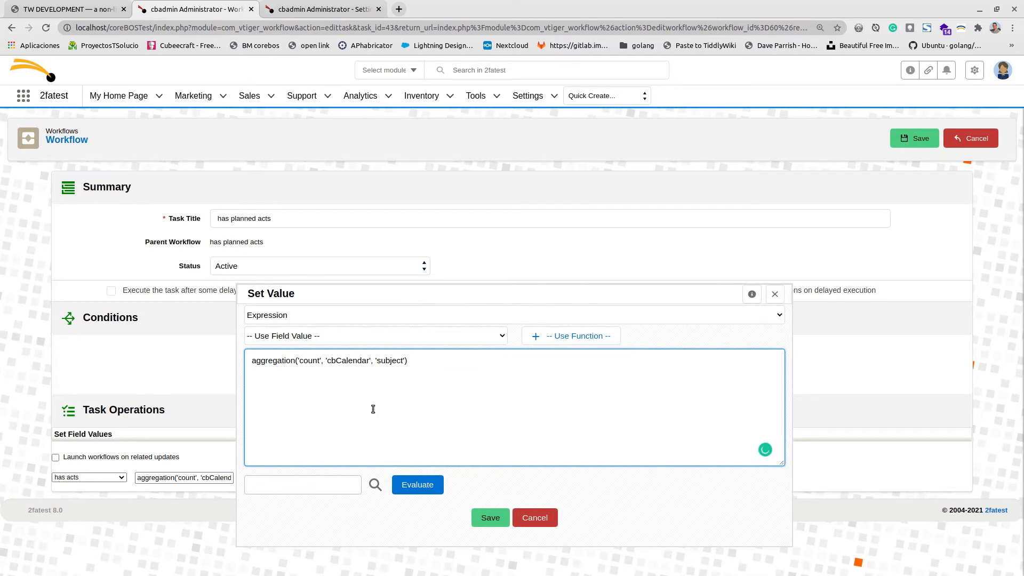
key(ctrl+a)
text(<$button class="tc-btn-invisible" popup=<<qualify "$:/temp/popup1">>>)
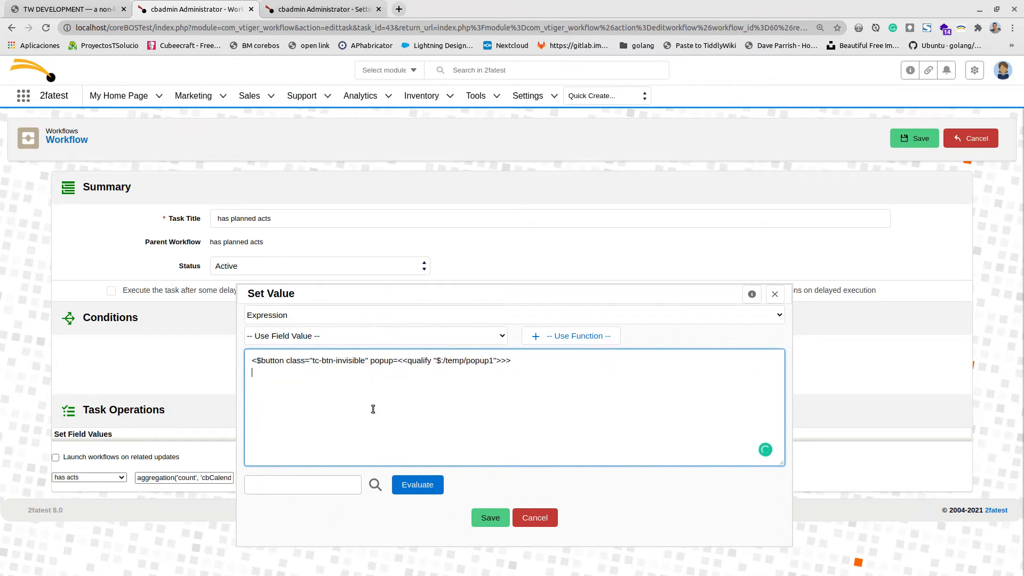
text(aggregation('count', 'cbCalendar', 'subject'))
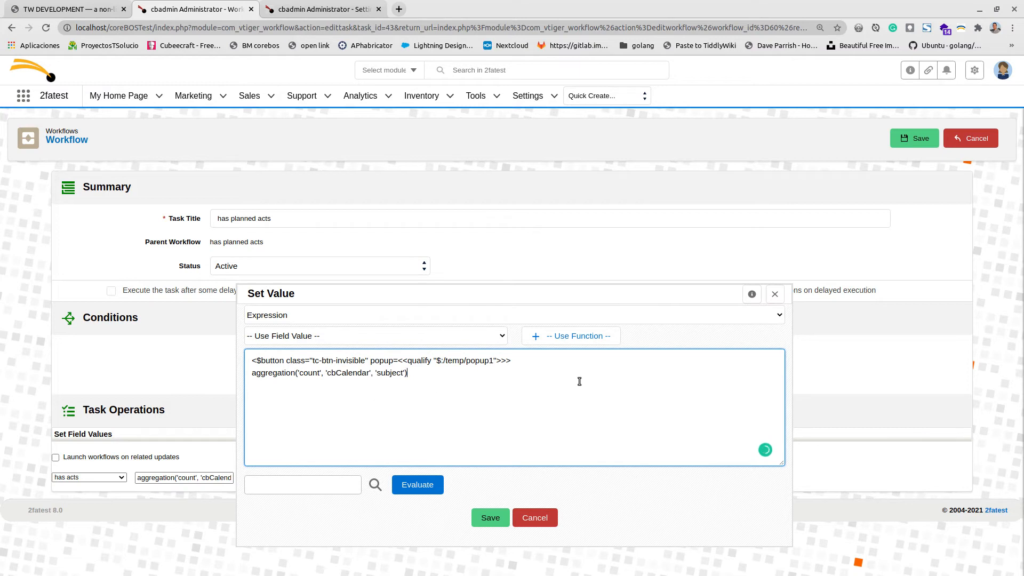
key(ctrl+a)
key(BackSpace)
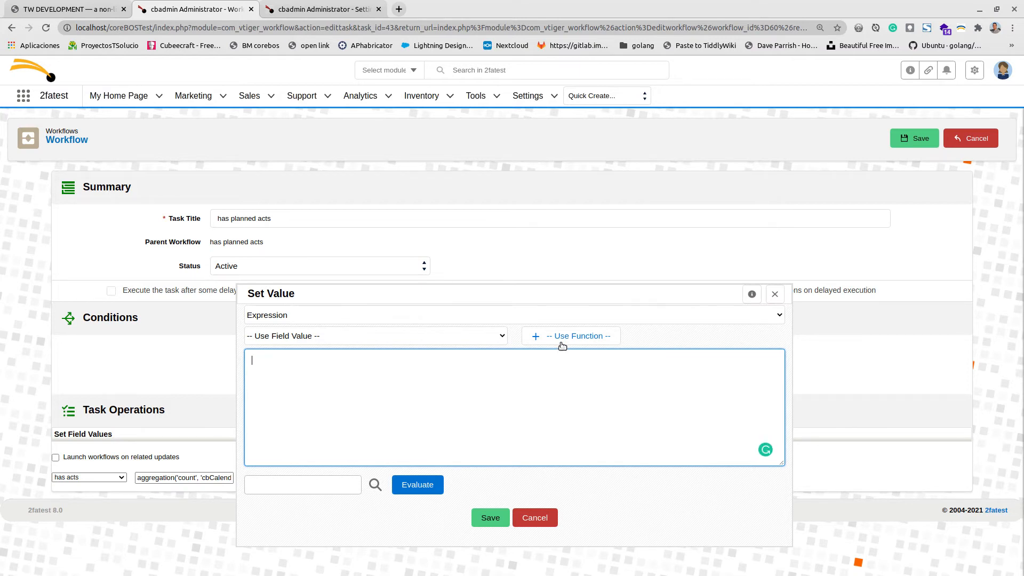
Copy the existsrelated expression from the Filtering Question notes.
click(69, 9)
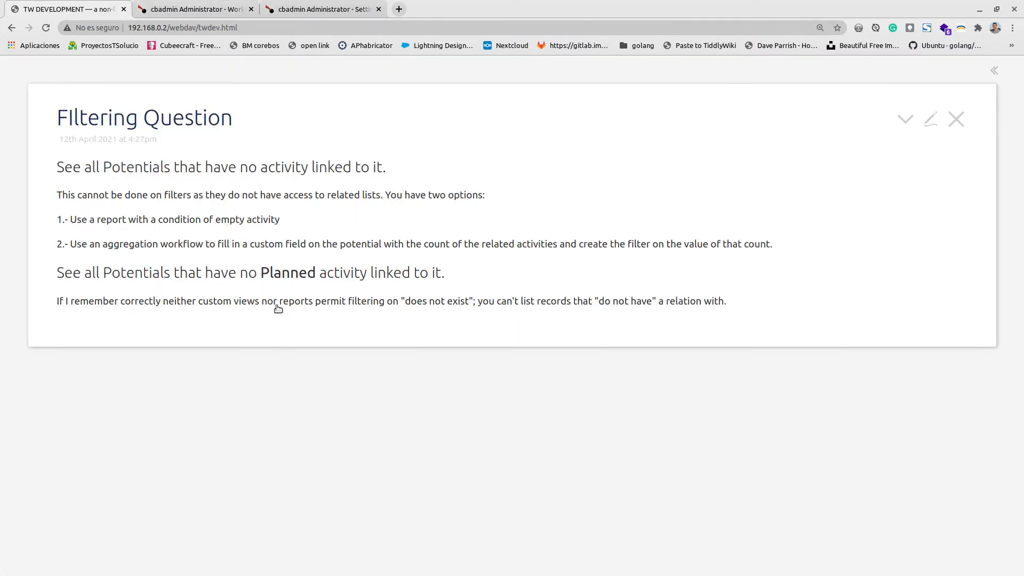
drag(60, 389, 492, 389)
key(ctrl+c)
click(347, 11)
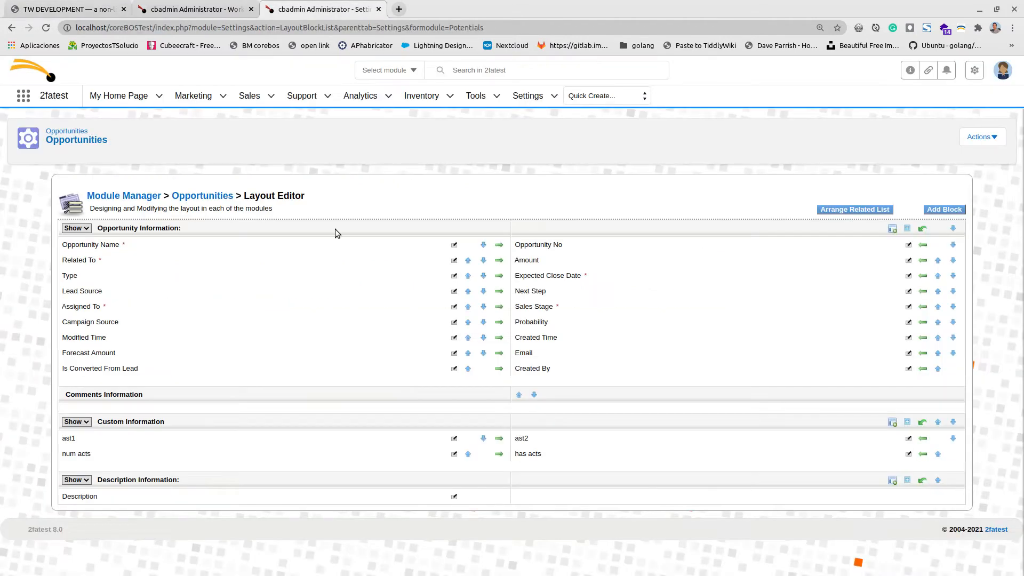
click(197, 9)
Paste the existsrelated Planned expression as the value and read existsrelated's entry in the Logical functions reference.
key(ctrl+v)
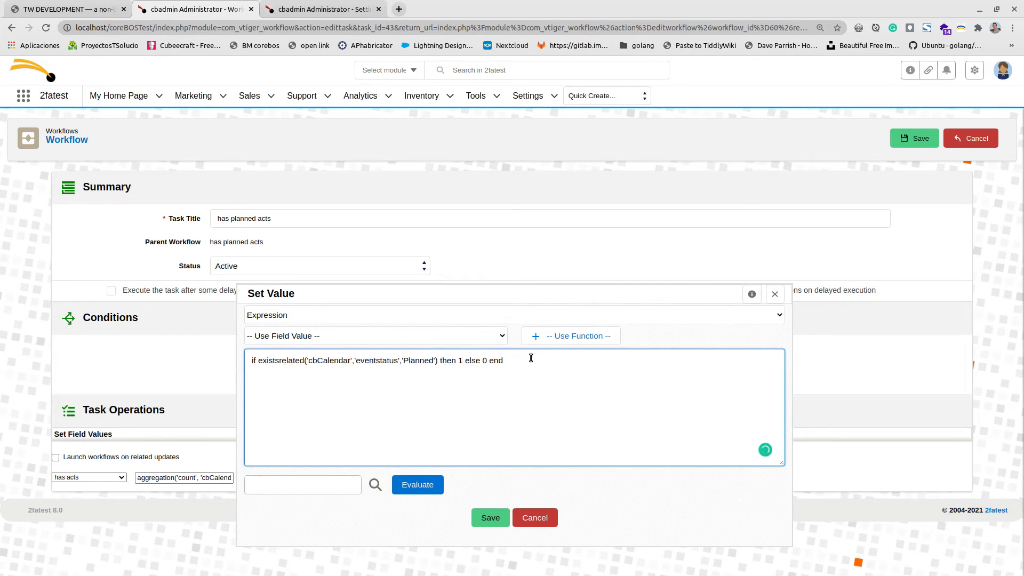
click(562, 332)
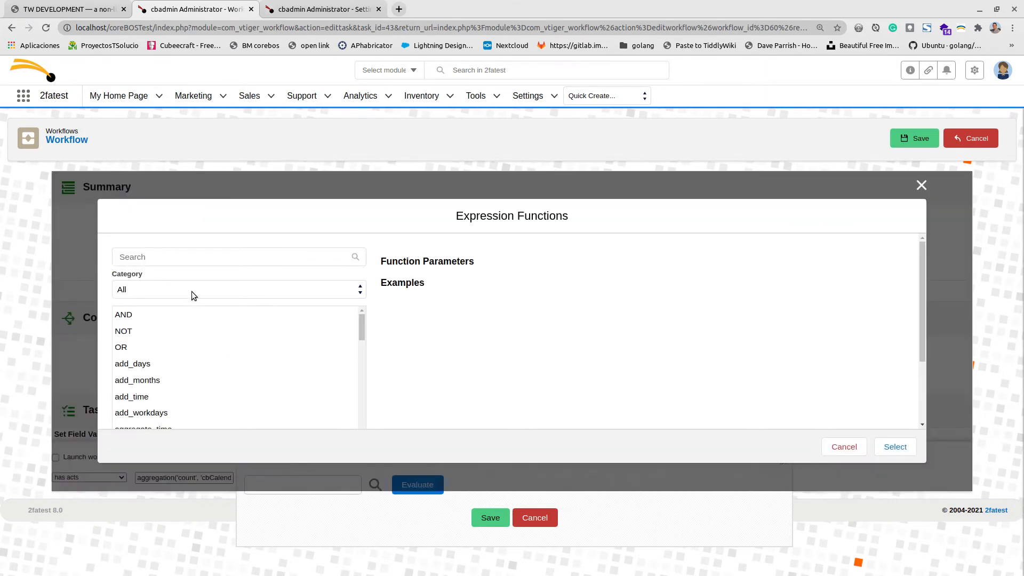
click(191, 290)
click(165, 387)
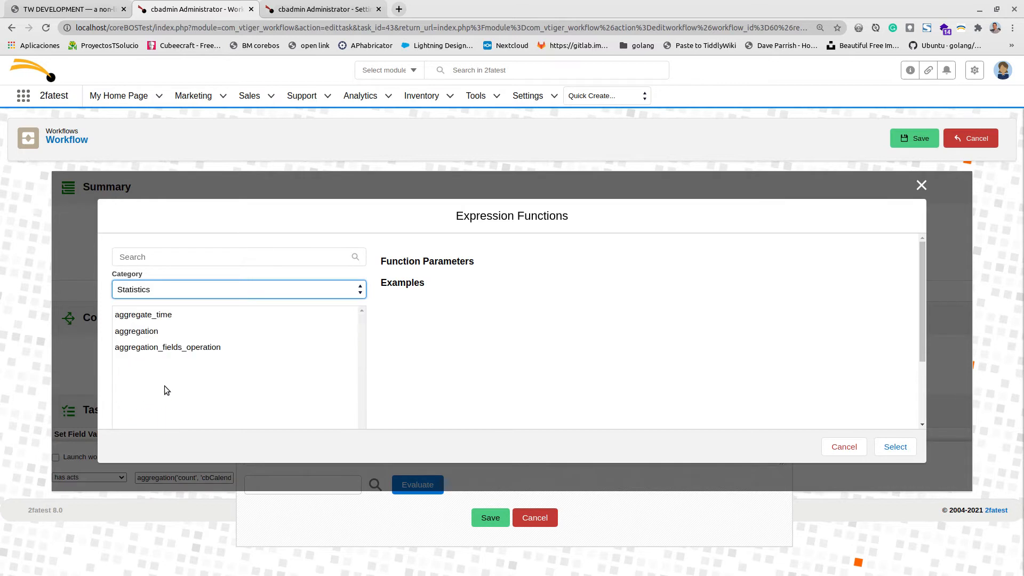
click(186, 290)
click(169, 355)
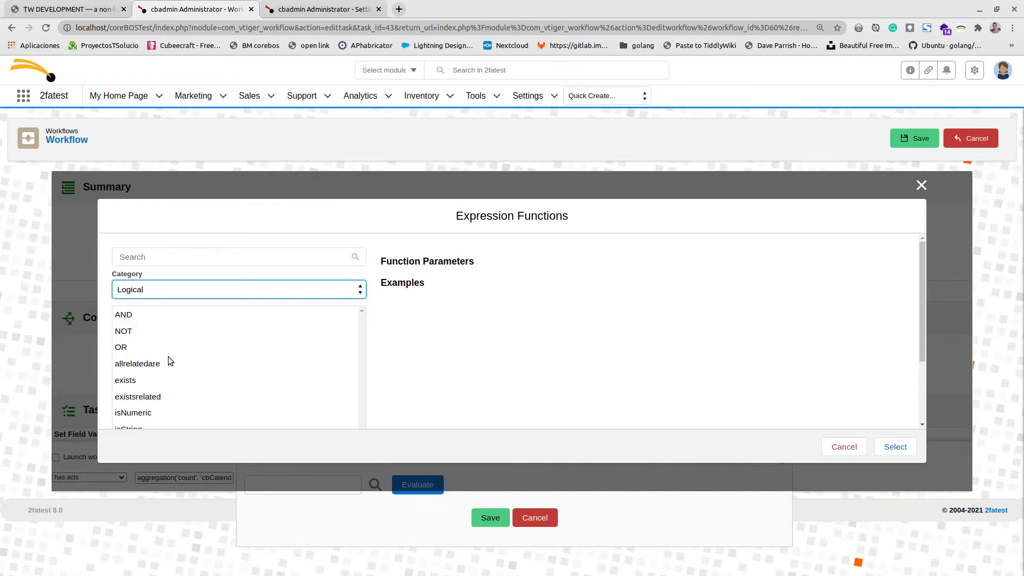
click(164, 400)
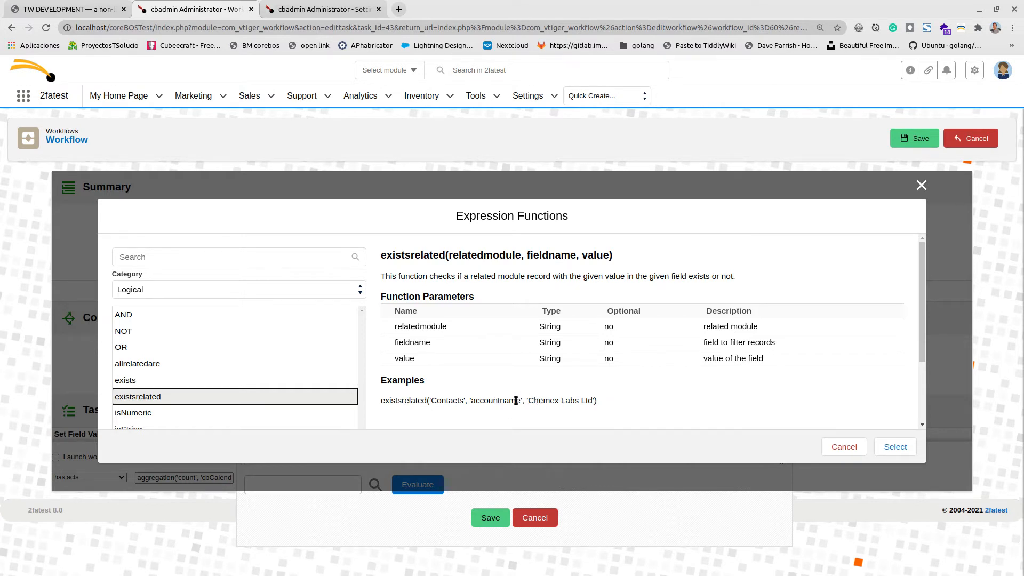
click(921, 186)
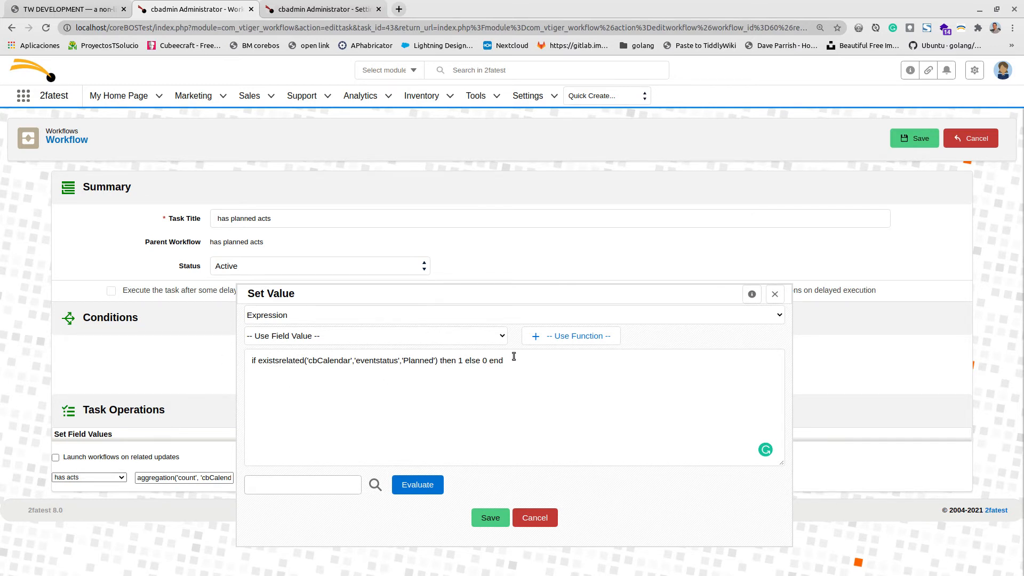
Save the 'has planned acts' task with its expression, then open the Sales > Opportunities list.
click(483, 517)
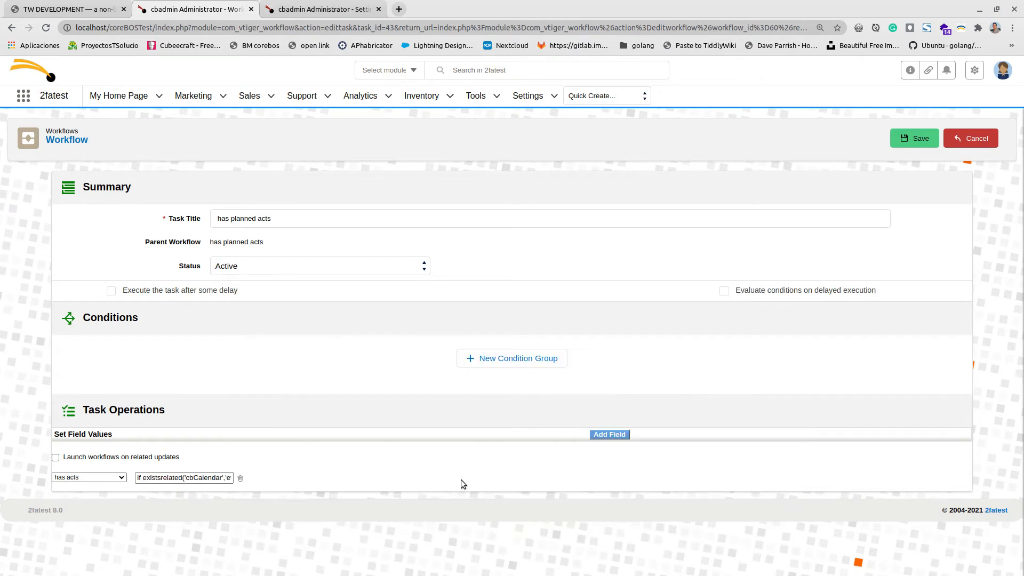
click(906, 139)
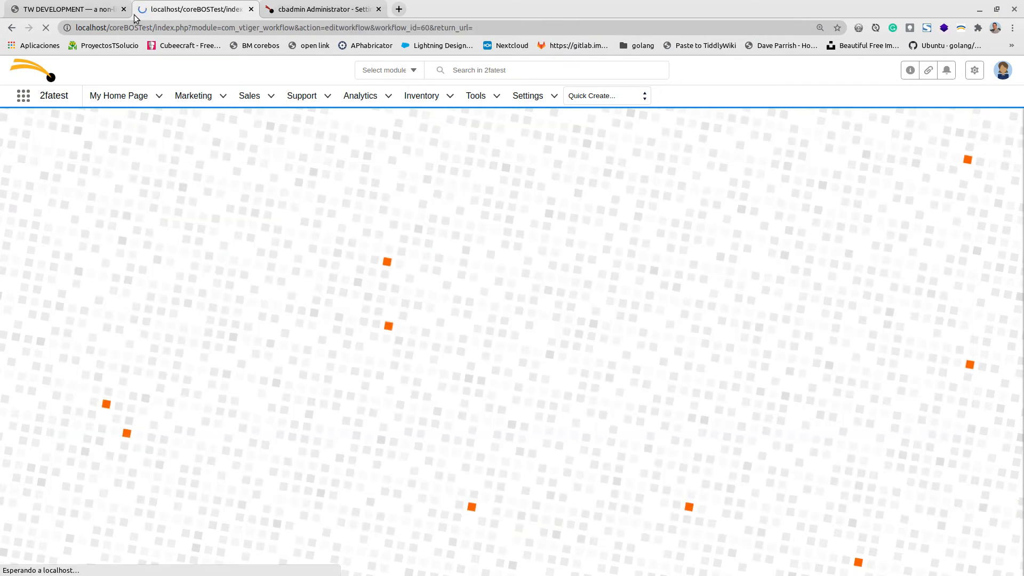
click(282, 4)
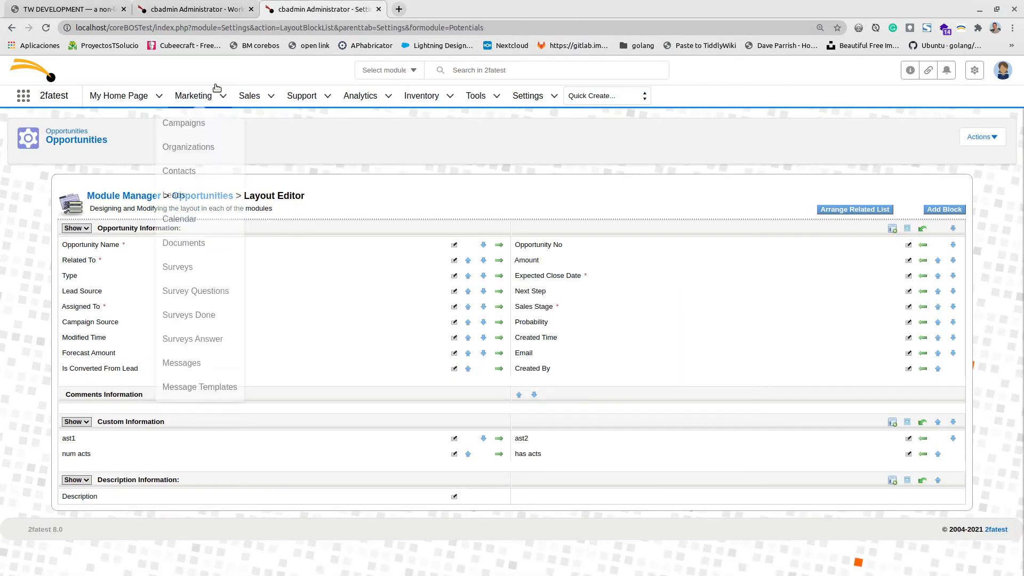
mouse_move(295, 100)
mouse_move(252, 102)
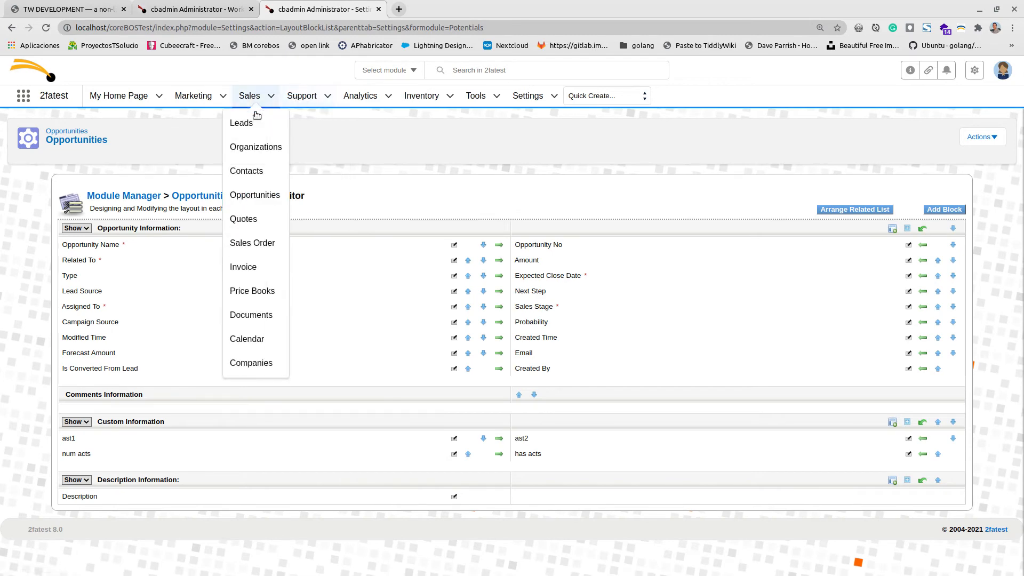
click(244, 205)
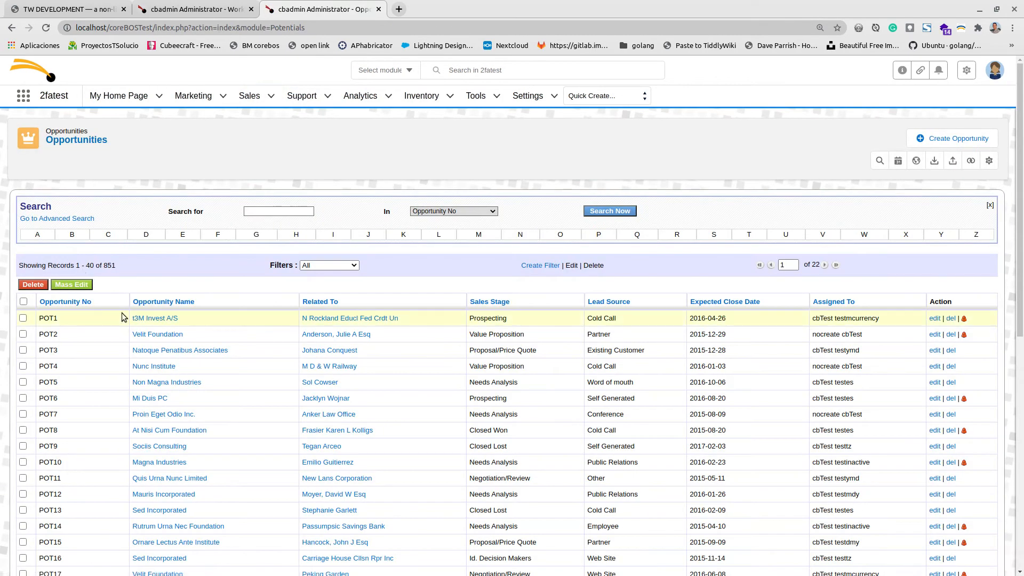
Open t3M Invest A/S and check its related Activities list.
click(137, 318)
mouse_move(156, 208)
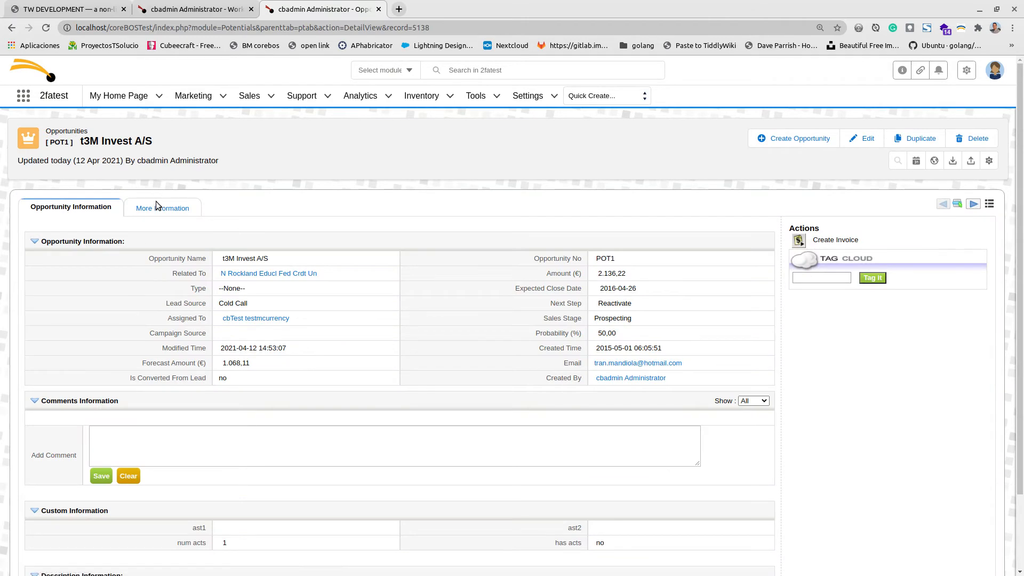
click(144, 229)
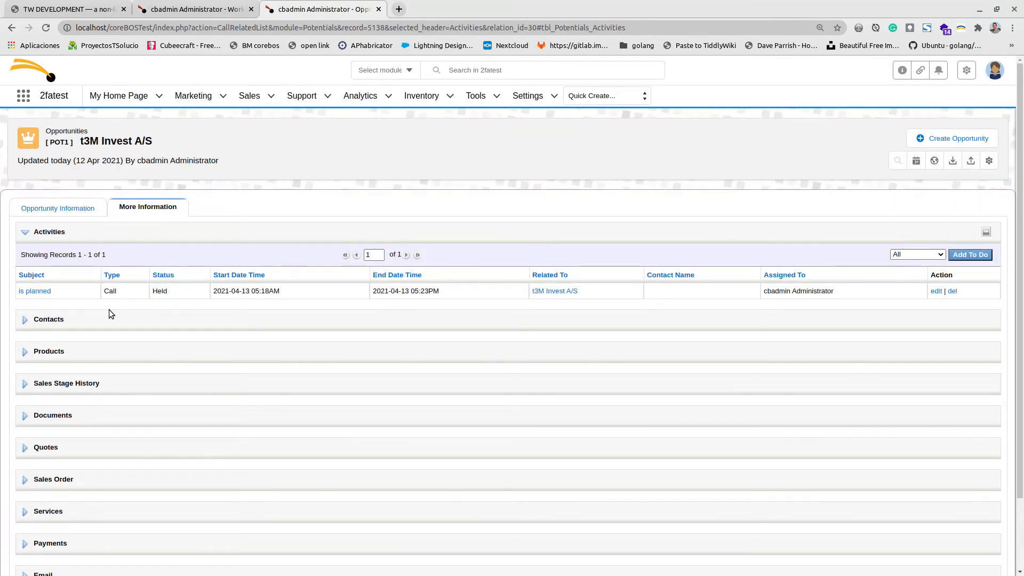
click(84, 211)
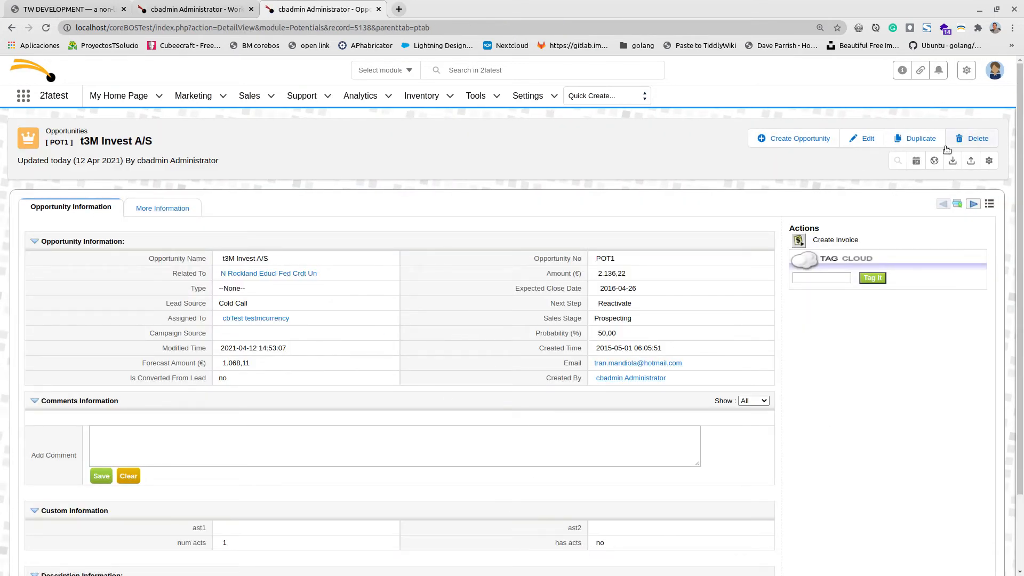
Edit and re-save the opportunity to trigger its workflows, then view its related activities.
click(865, 138)
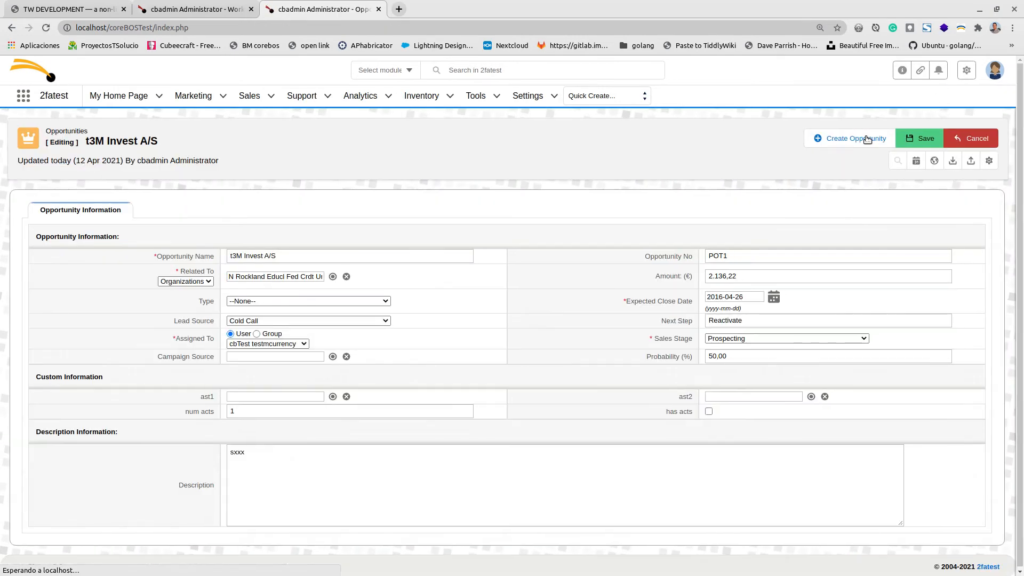
click(900, 140)
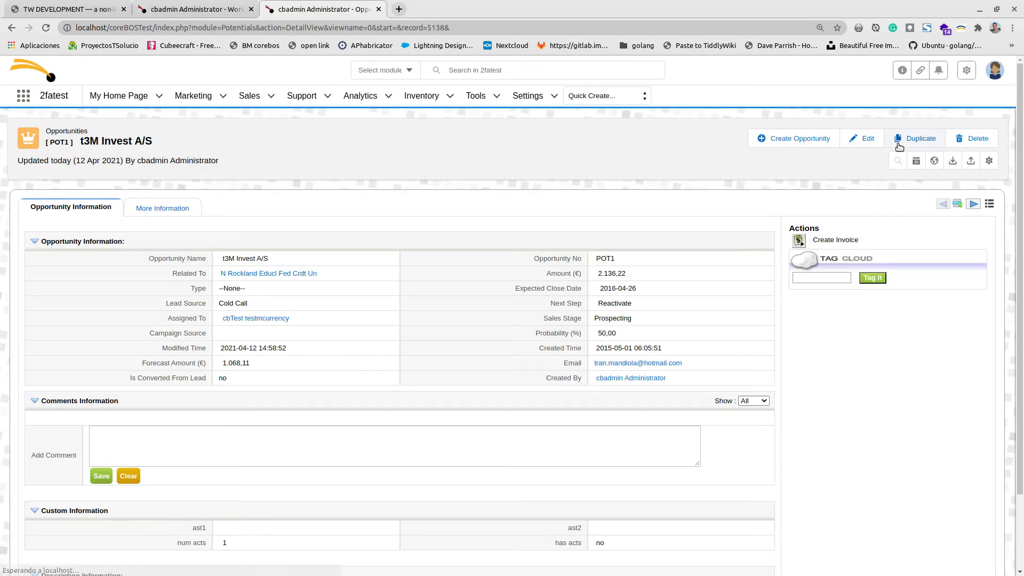
mouse_move(163, 207)
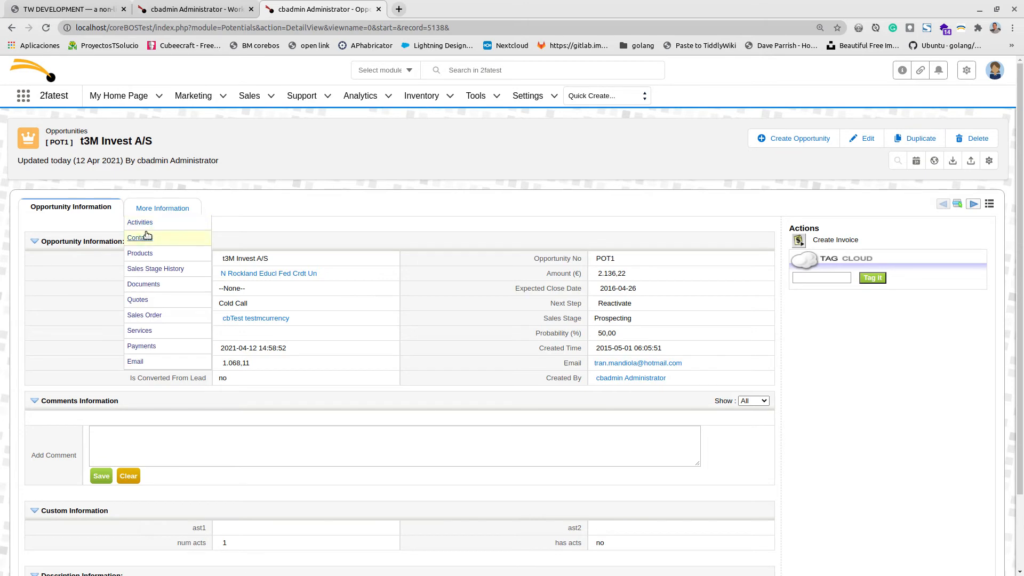
click(141, 222)
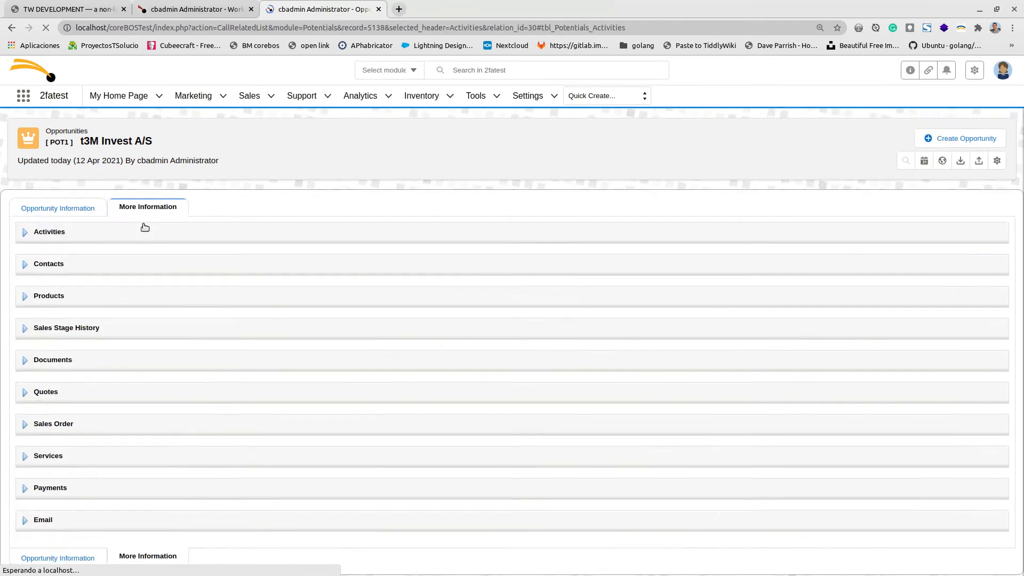
Change the 'is planned' To Do's status to Planned and save it.
click(936, 290)
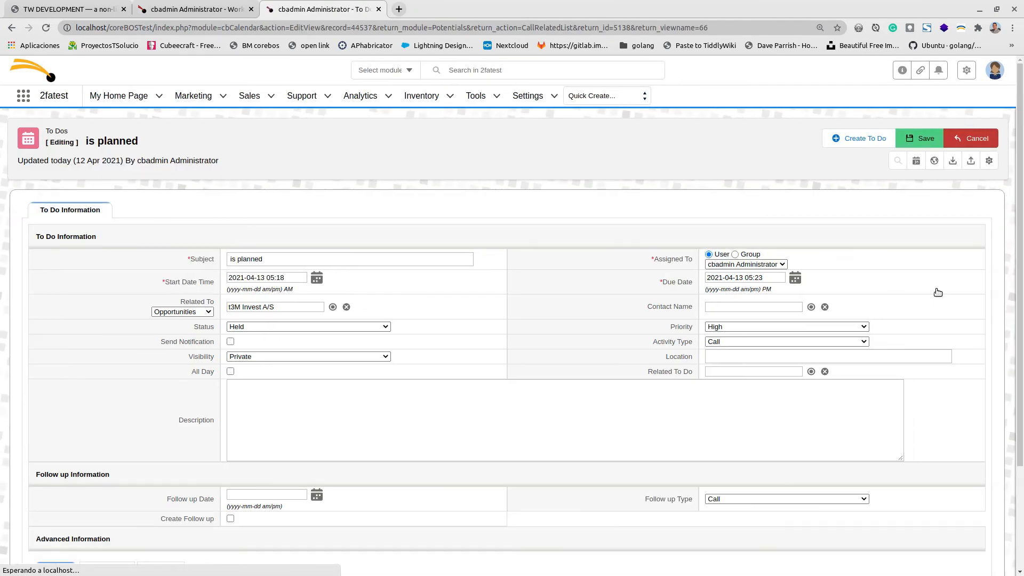
click(279, 327)
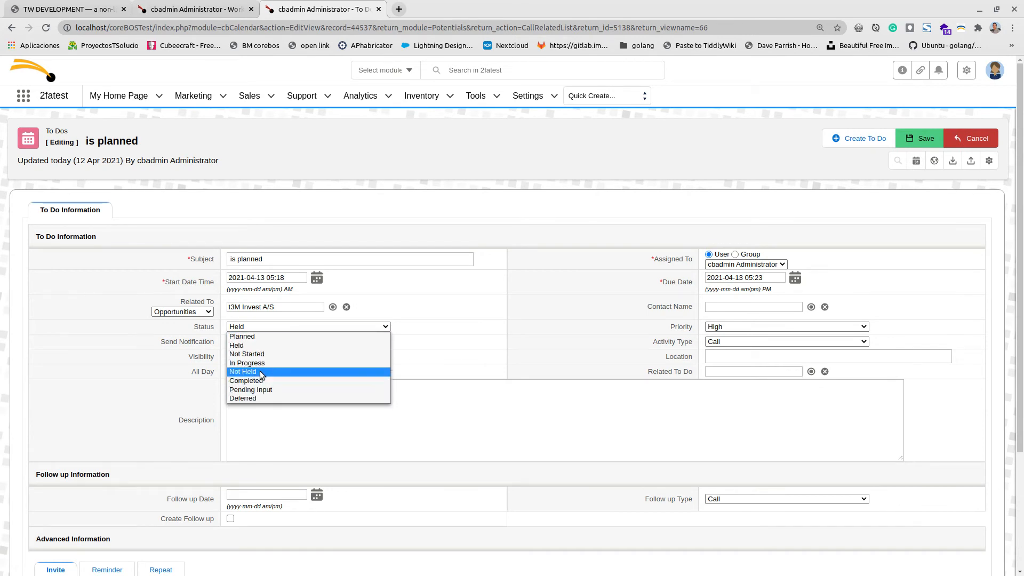
click(265, 338)
click(925, 138)
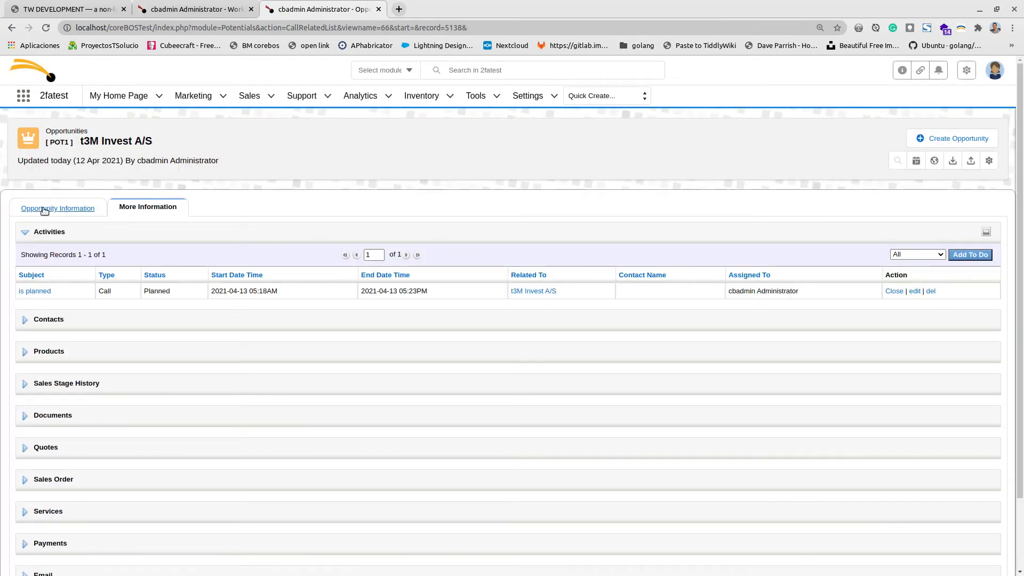
Re-save the t3M Invest A/S opportunity from its Opportunity Information view.
click(46, 209)
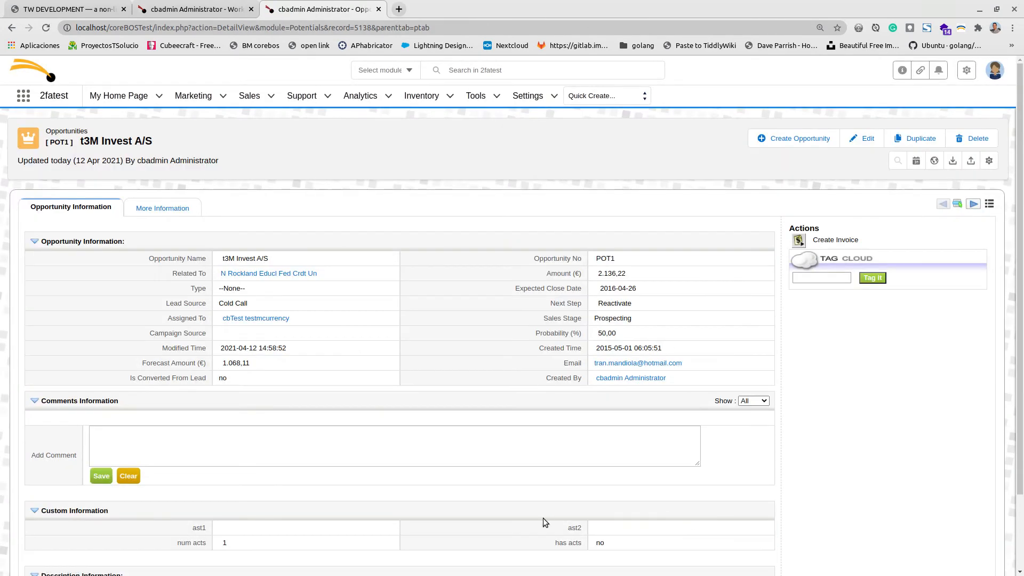
click(861, 138)
click(913, 140)
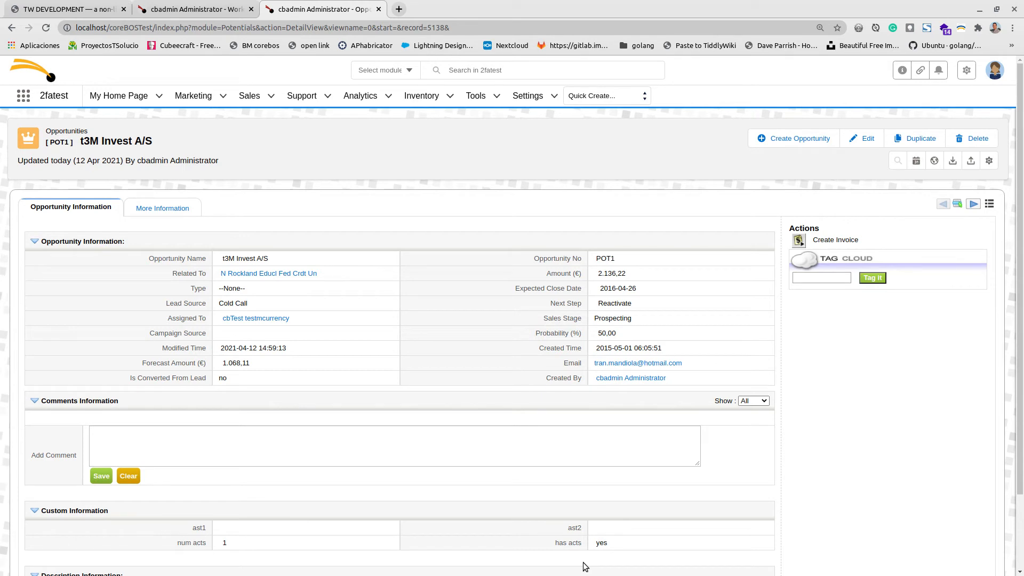
Review the workflow's Tasks list, confirm the opportunity's has acts is yes, and return to the workflow.
click(196, 9)
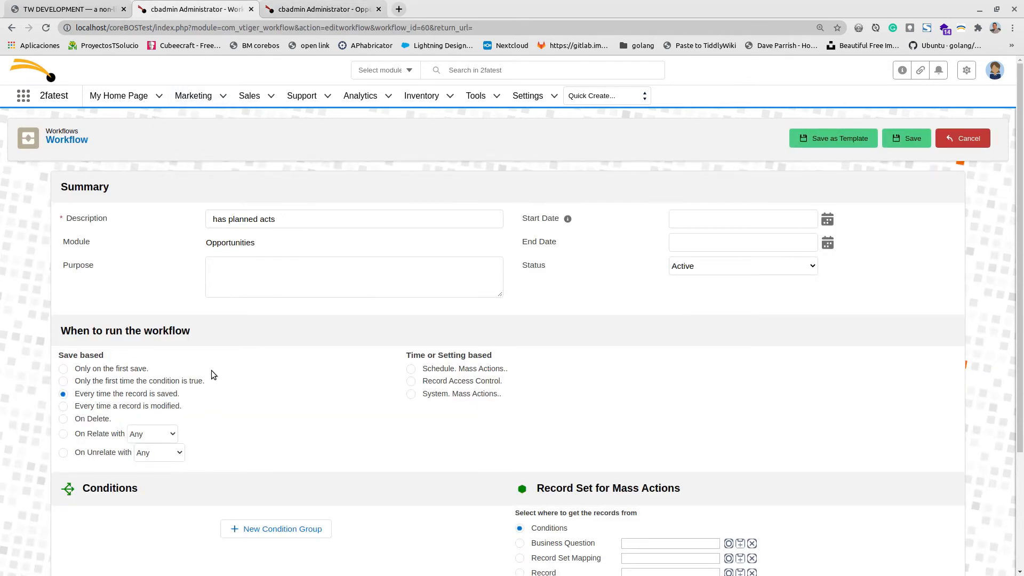
click(228, 243)
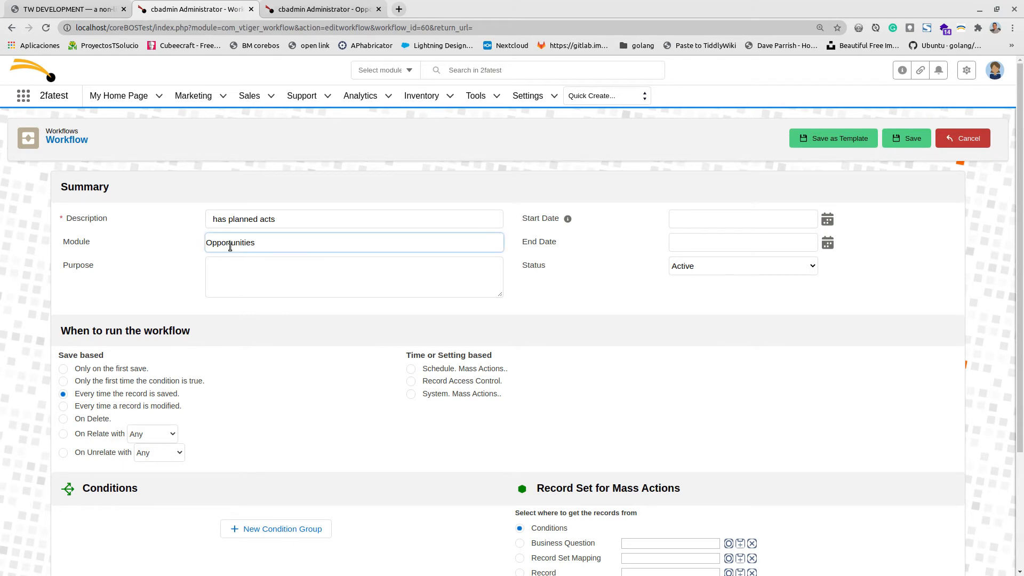
scroll(268, 411, down, 3)
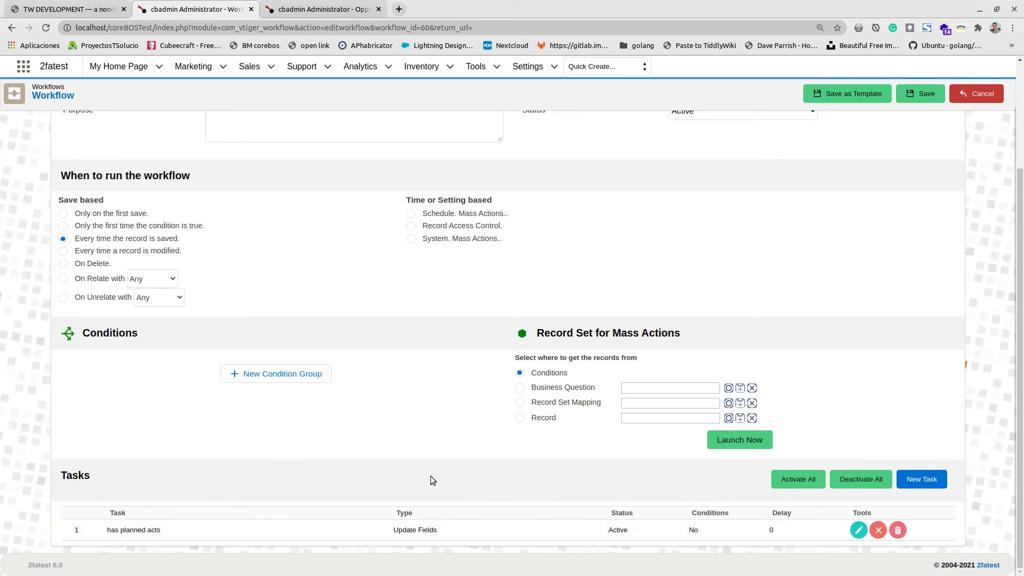
click(304, 8)
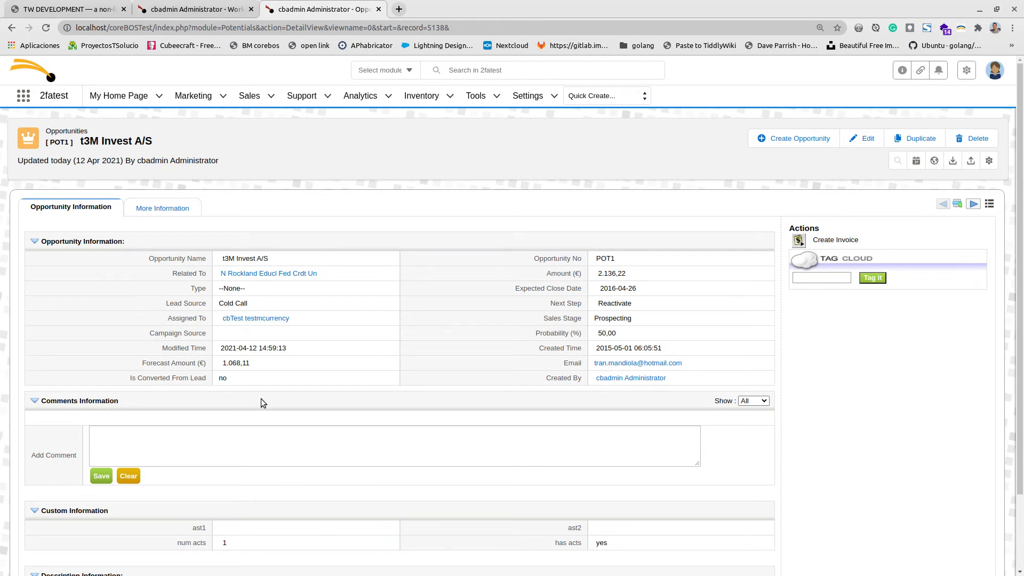
click(197, 7)
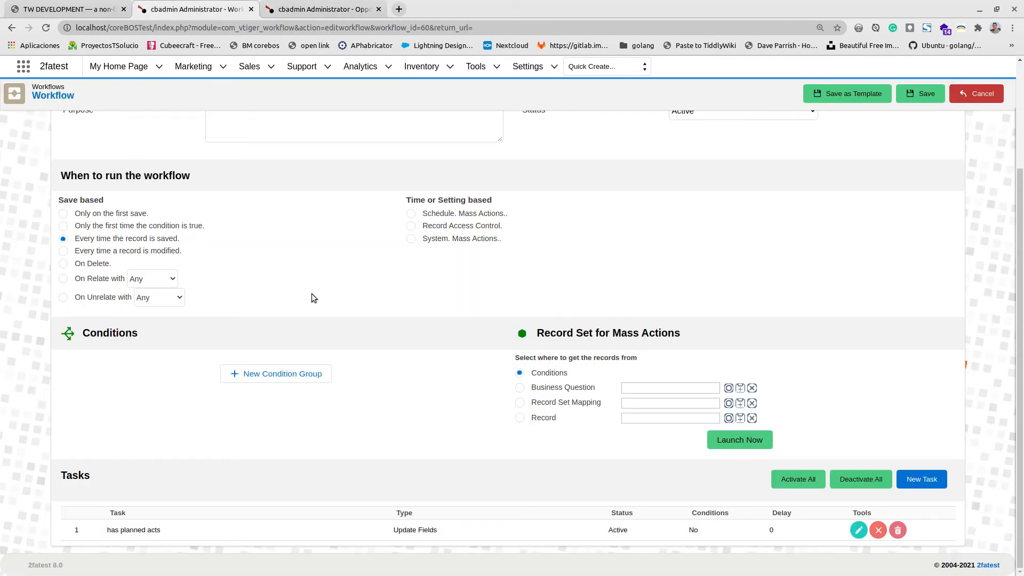
scroll(285, 292, up, 3)
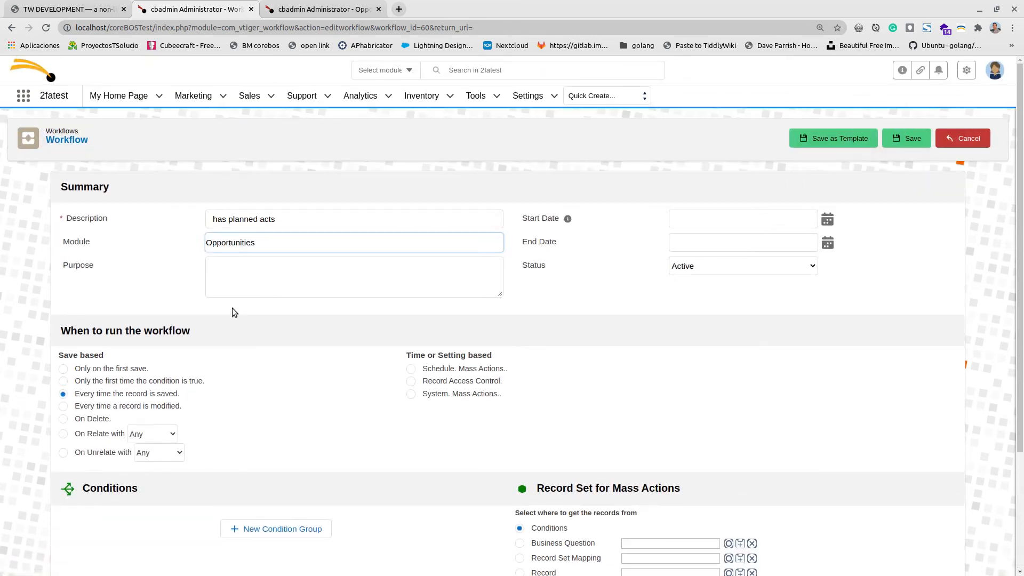
From the workflow list, create a new workflow for the To Dos module.
click(69, 139)
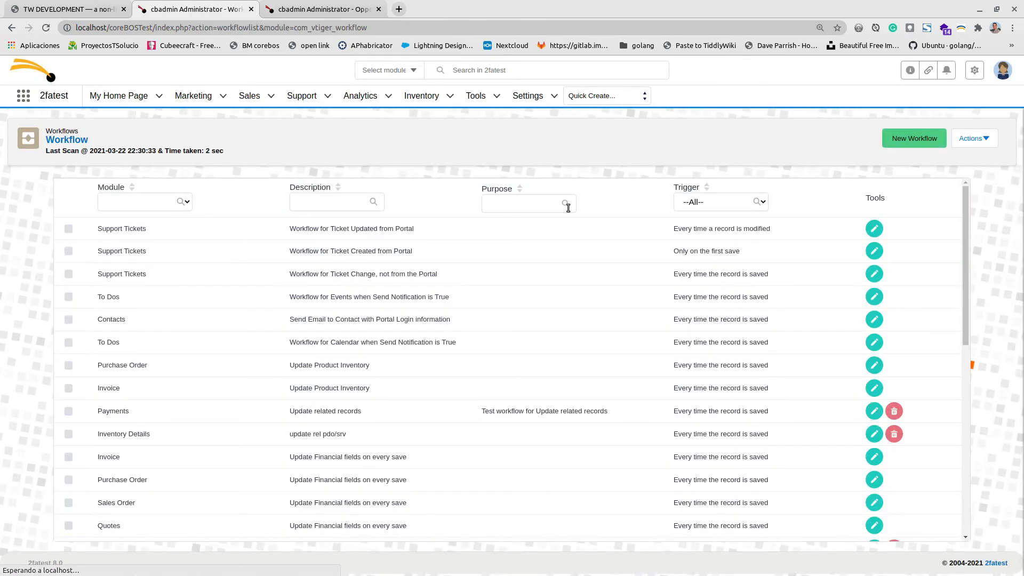
click(889, 143)
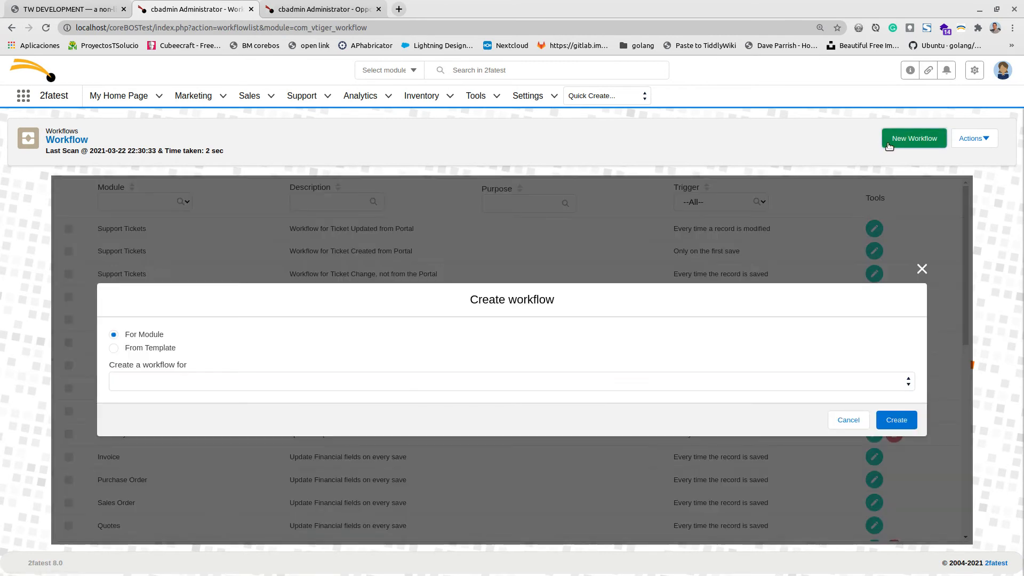
click(179, 383)
scroll(186, 345, down, 5)
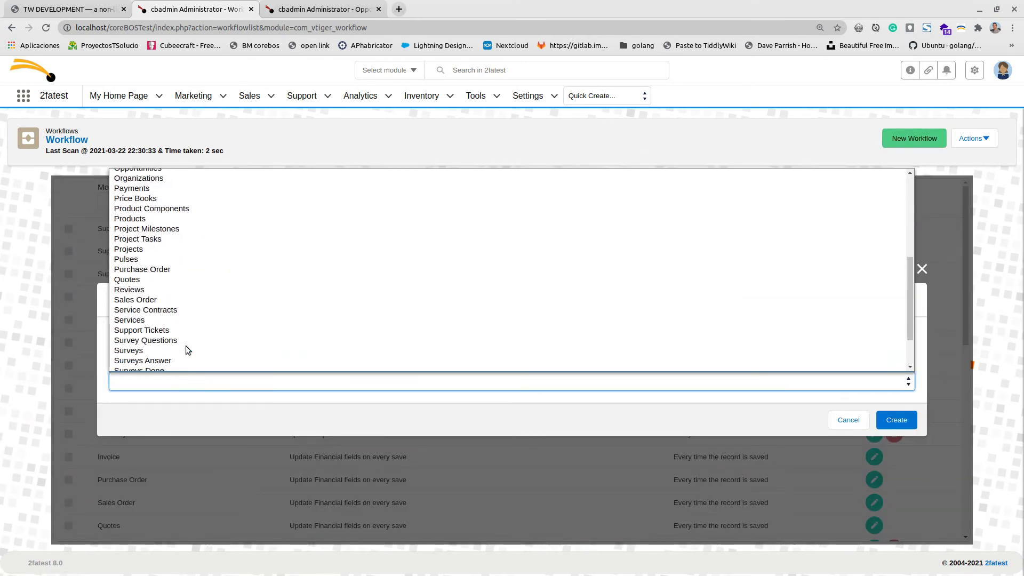
click(187, 336)
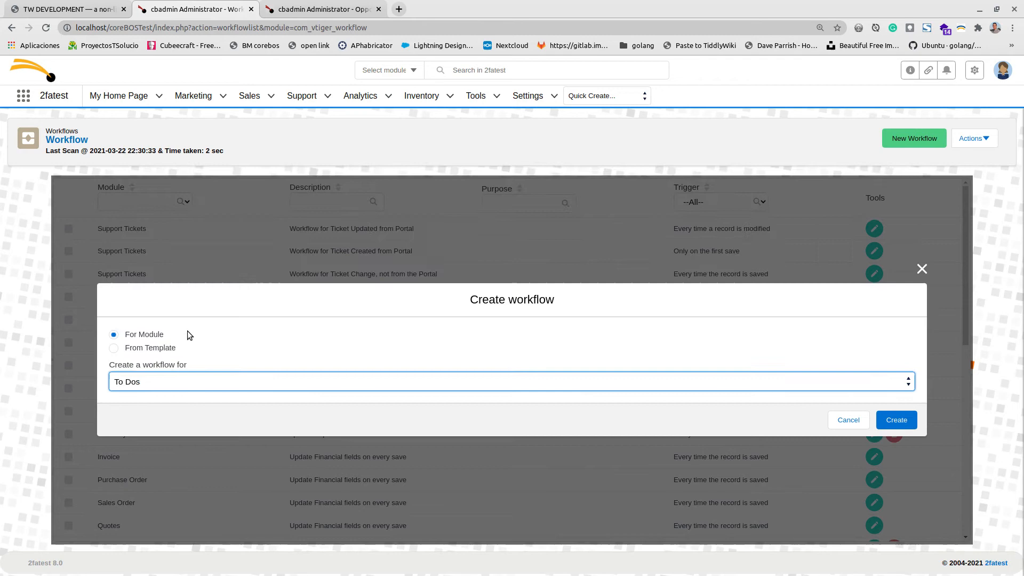
click(897, 422)
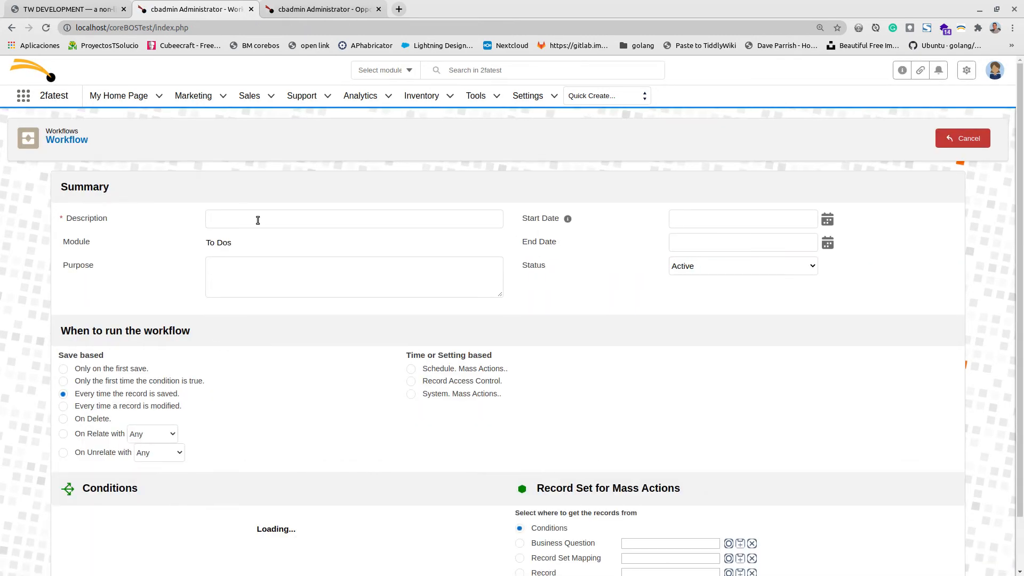
Enter 'update related potential' as the workflow description and add a new condition group.
click(257, 220)
text(upda)
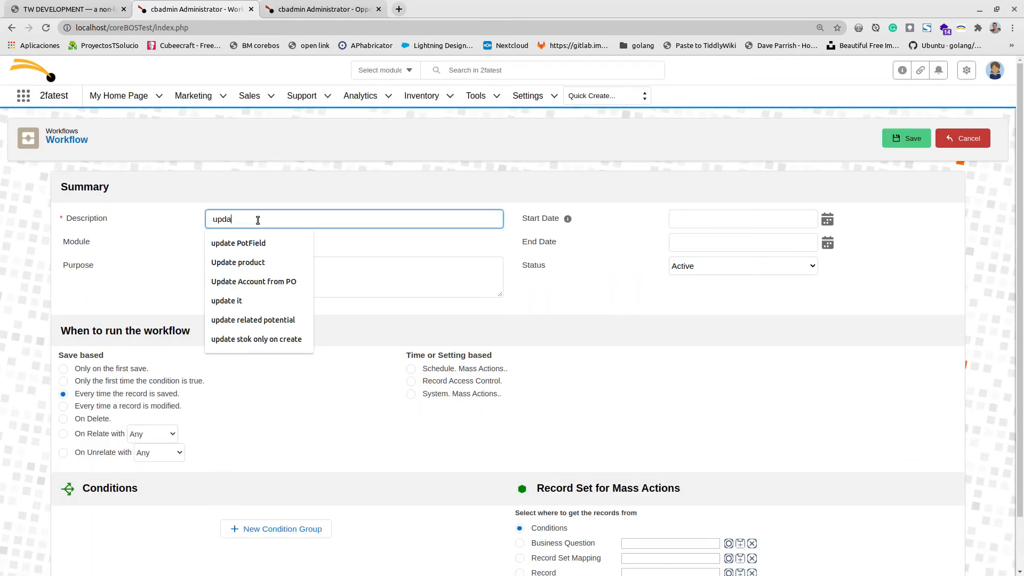
text(te potential)
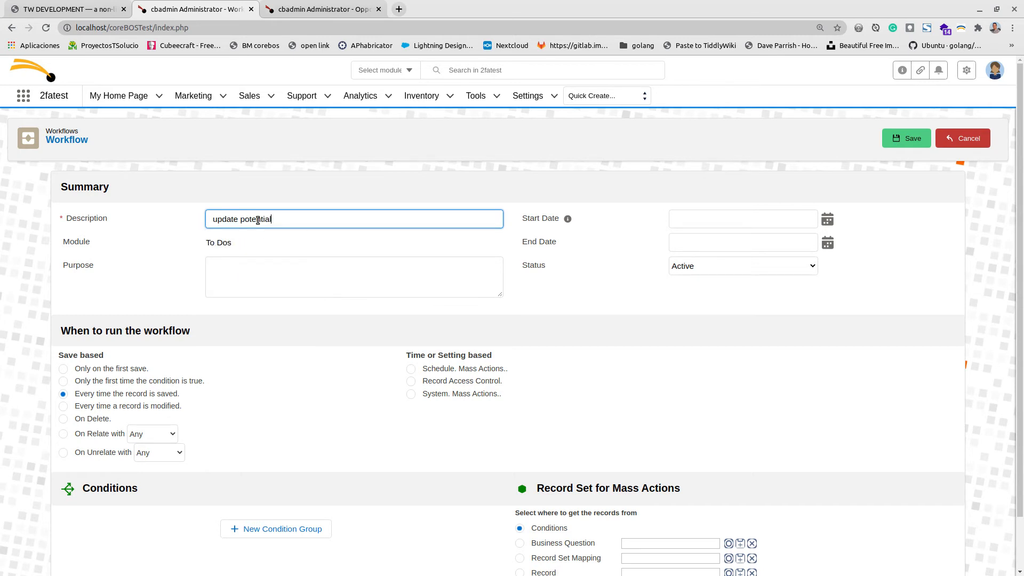
text(related)
scroll(271, 469, down, 2)
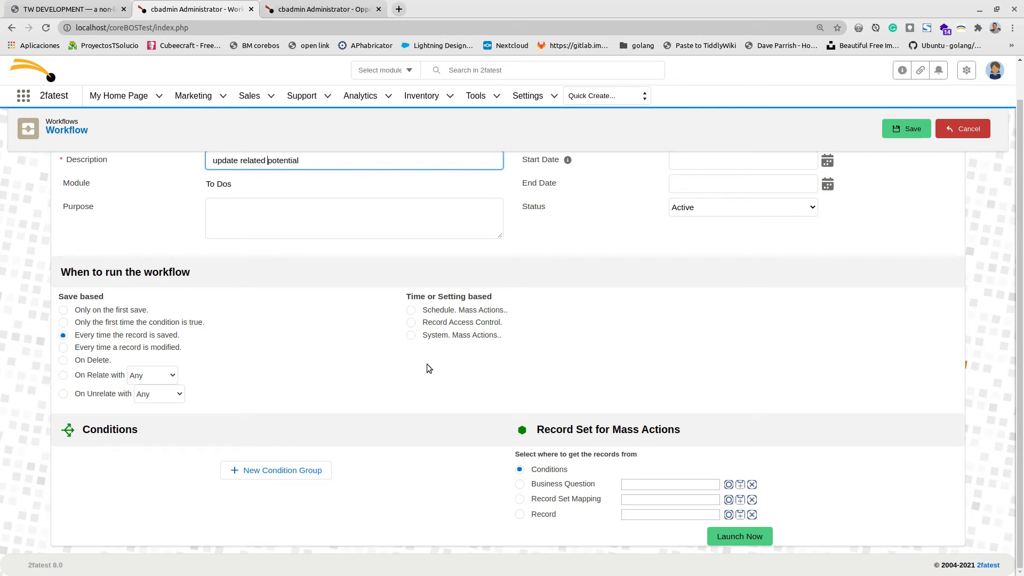
click(265, 473)
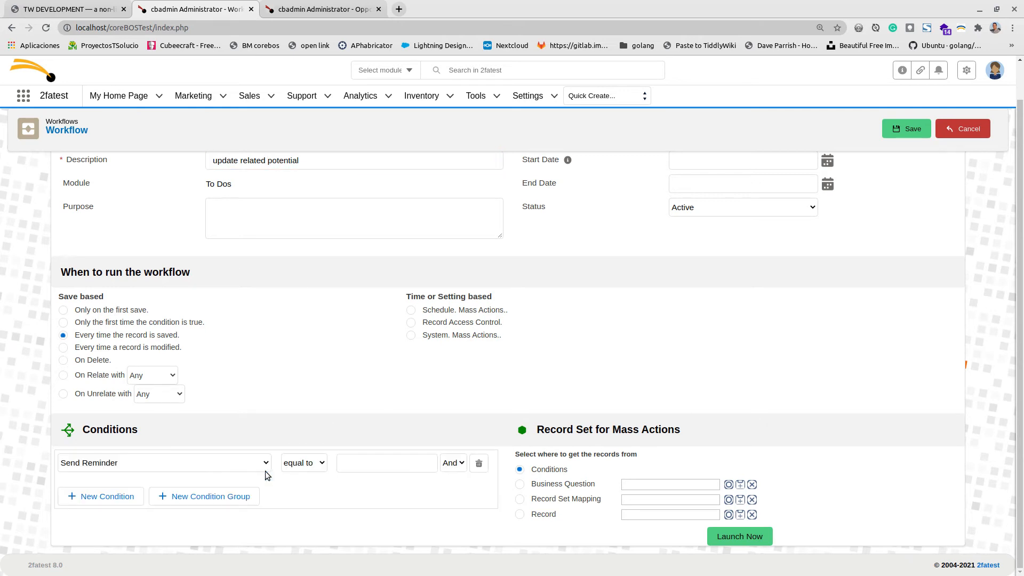
Choose 'Related To : (Opportunities) Opportunity No' as the condition field.
click(179, 462)
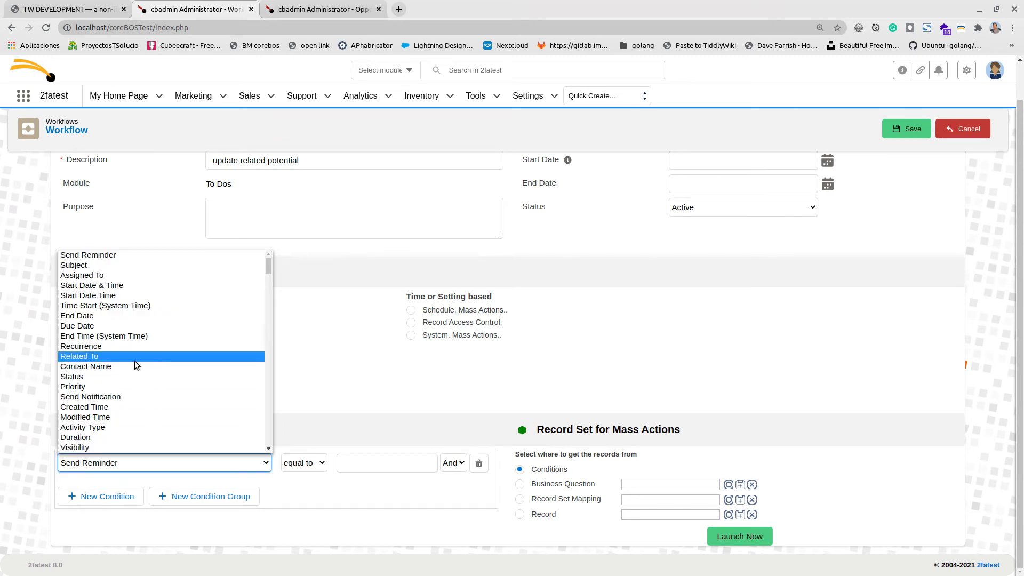
scroll(135, 361, down, 15)
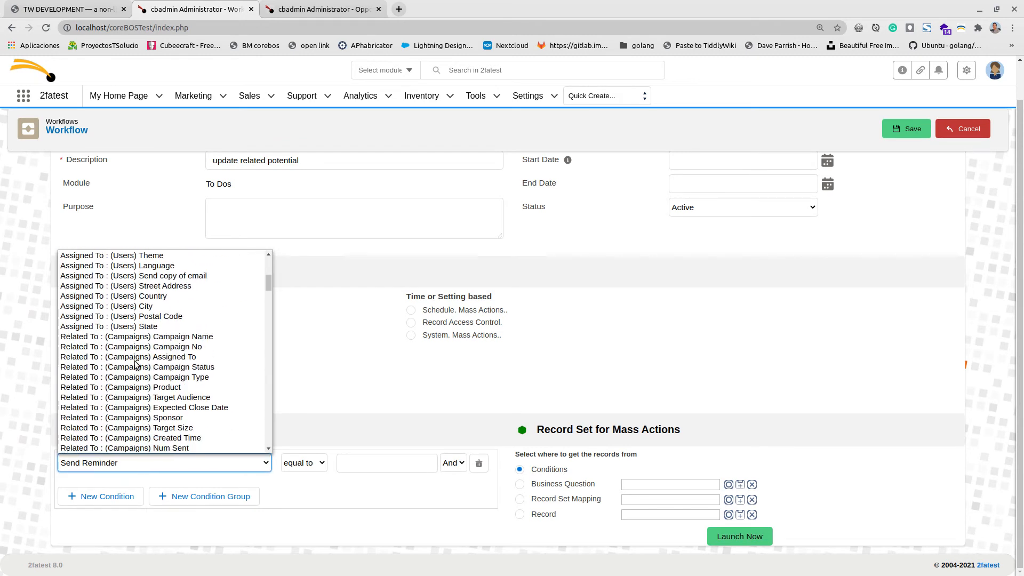
scroll(134, 363, down, 6)
scroll(135, 363, up, 6)
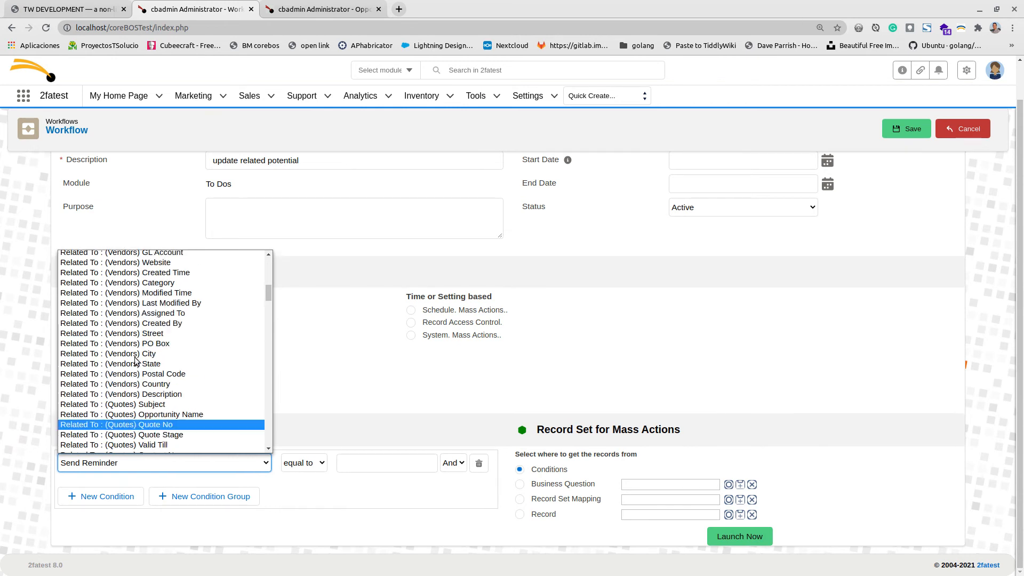
scroll(134, 373, down, 2)
scroll(134, 374, down, 6)
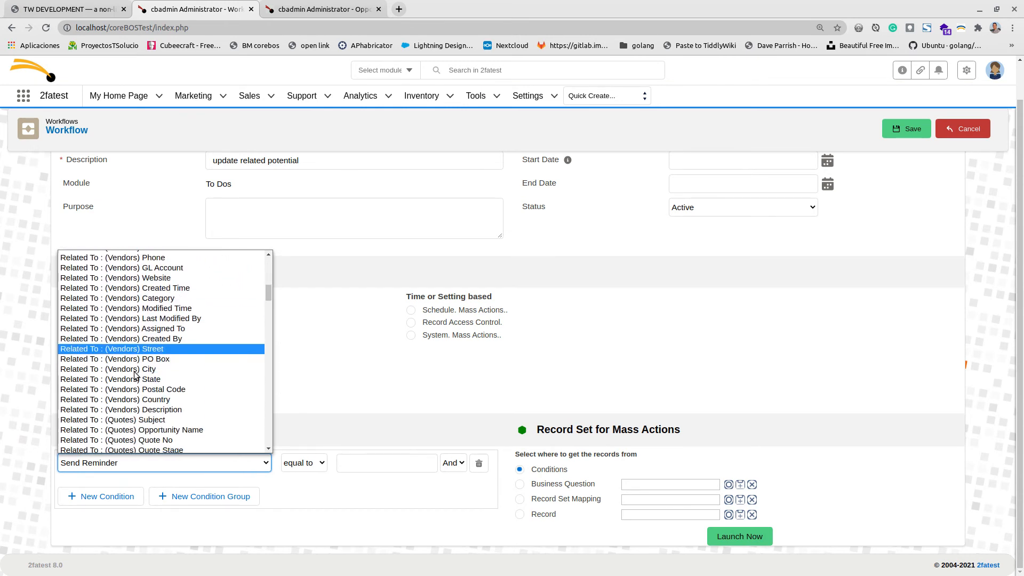
scroll(134, 374, down, 8)
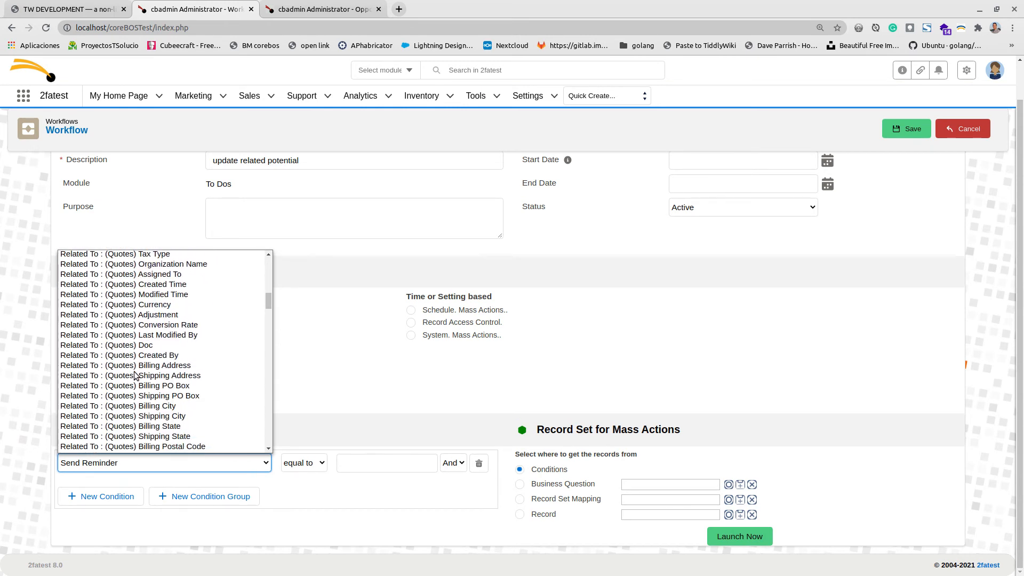
scroll(134, 374, down, 12)
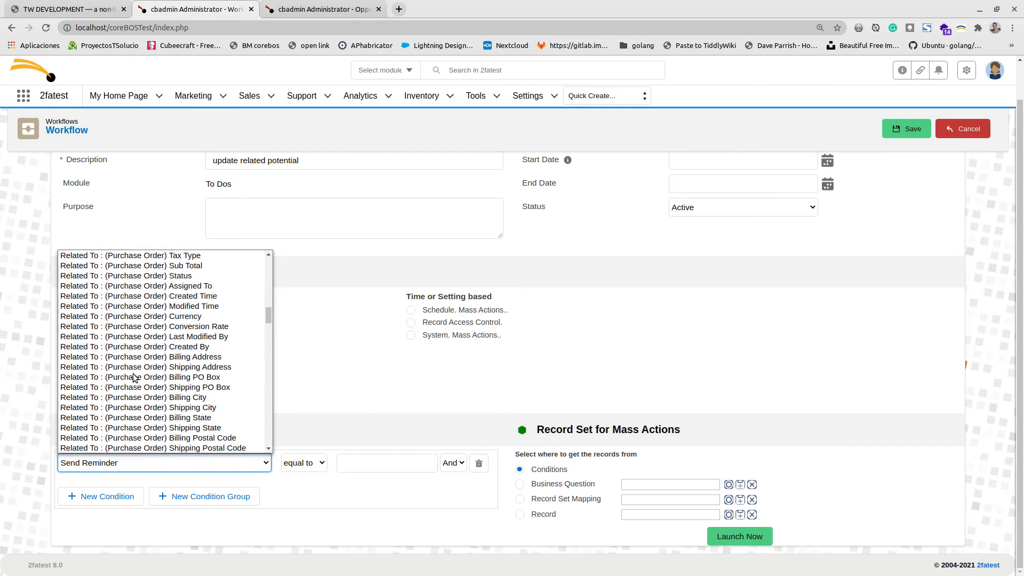
scroll(131, 380, down, 12)
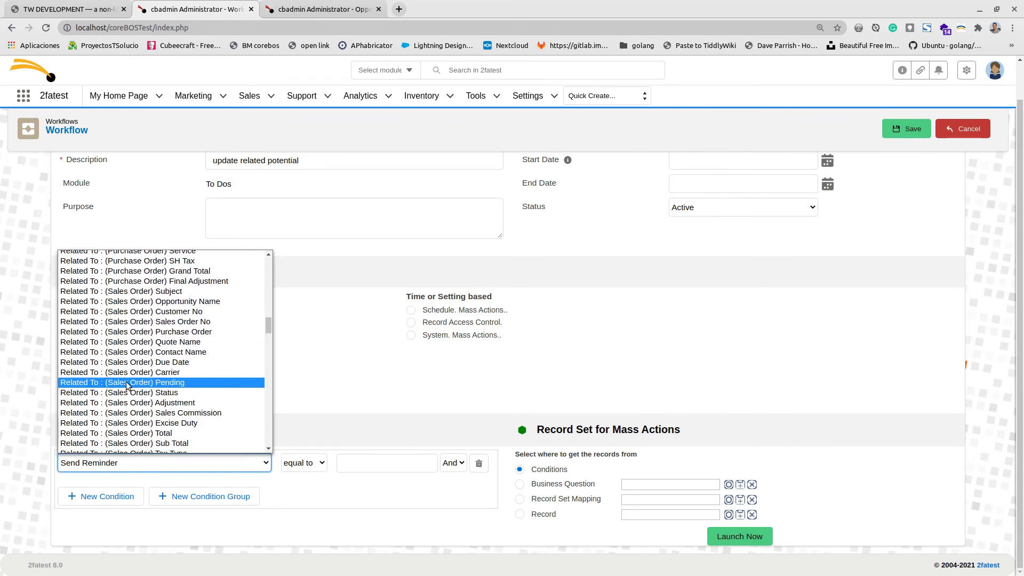
scroll(123, 388, down, 12)
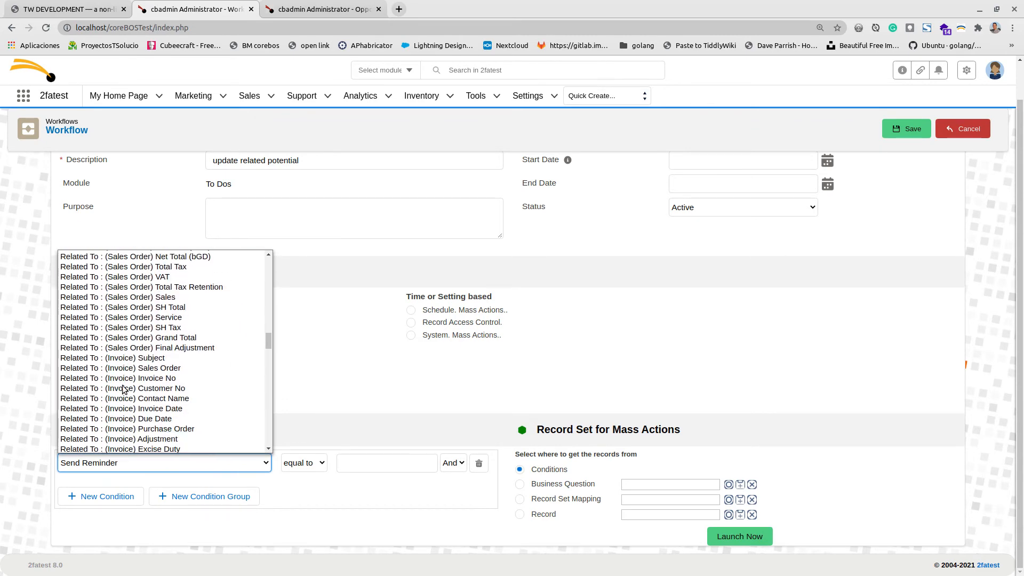
scroll(122, 389, down, 12)
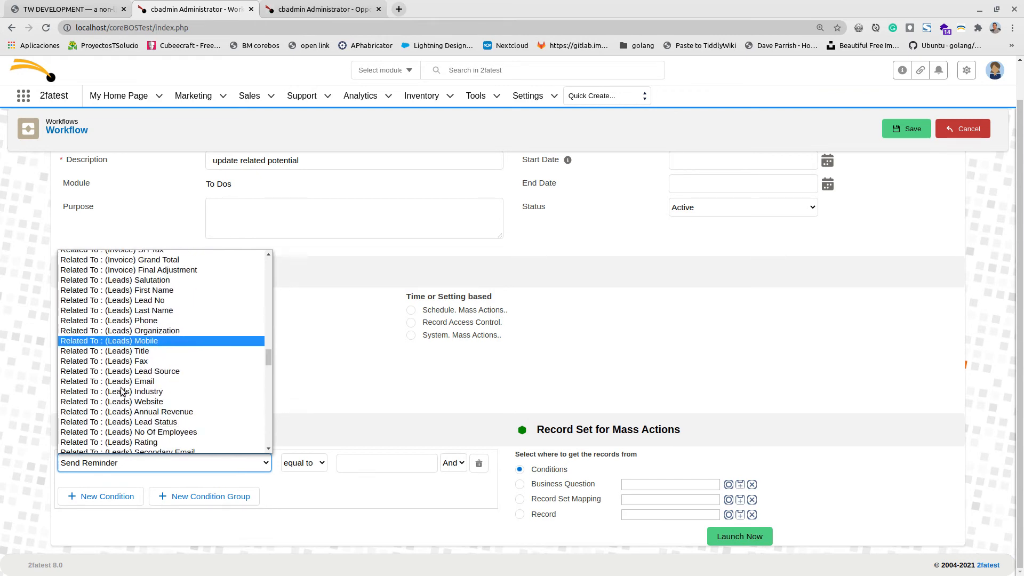
scroll(119, 395, down, 12)
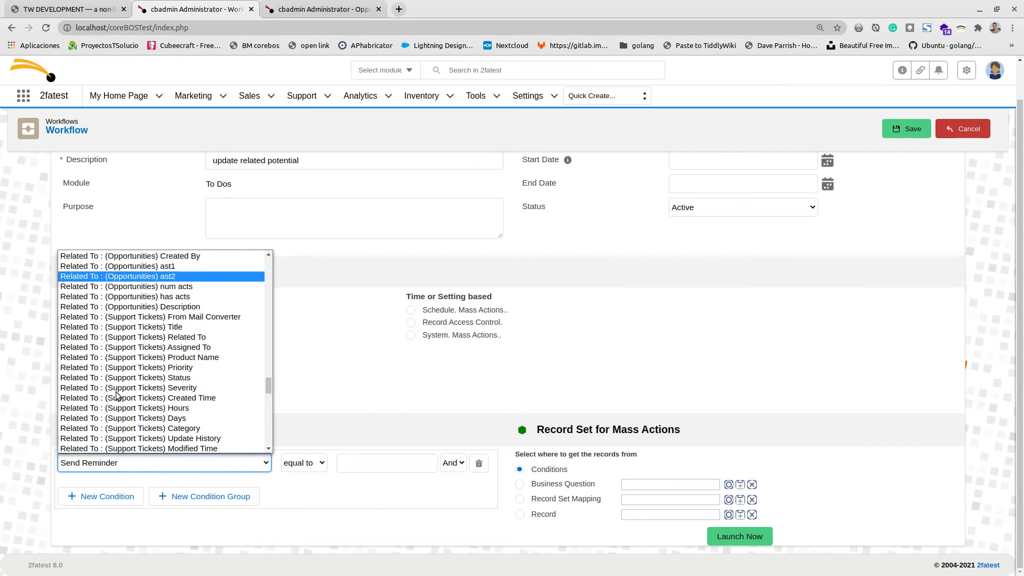
scroll(118, 396, up, 2)
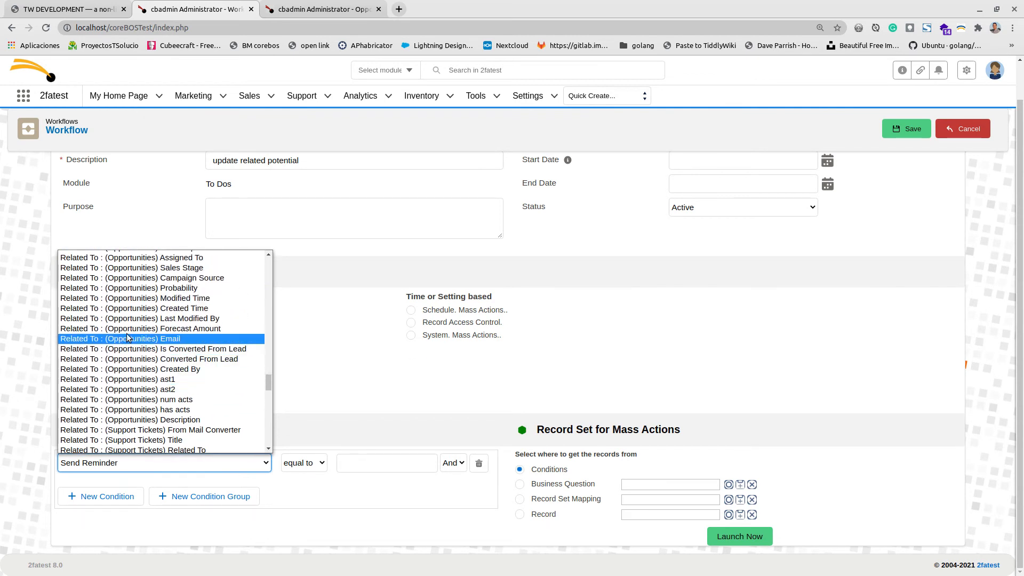
scroll(130, 331, up, 1)
scroll(133, 302, up, 1)
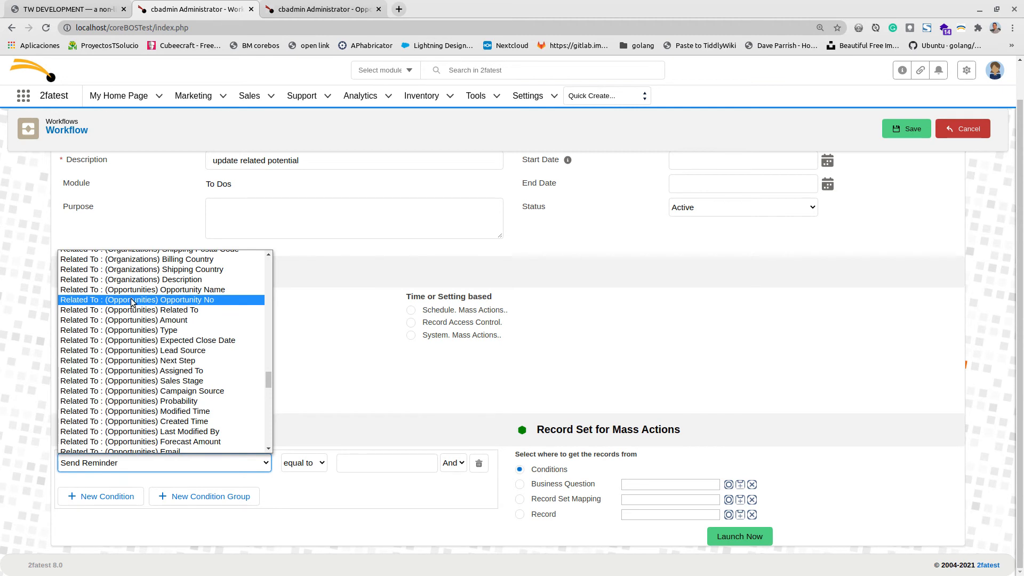
click(133, 300)
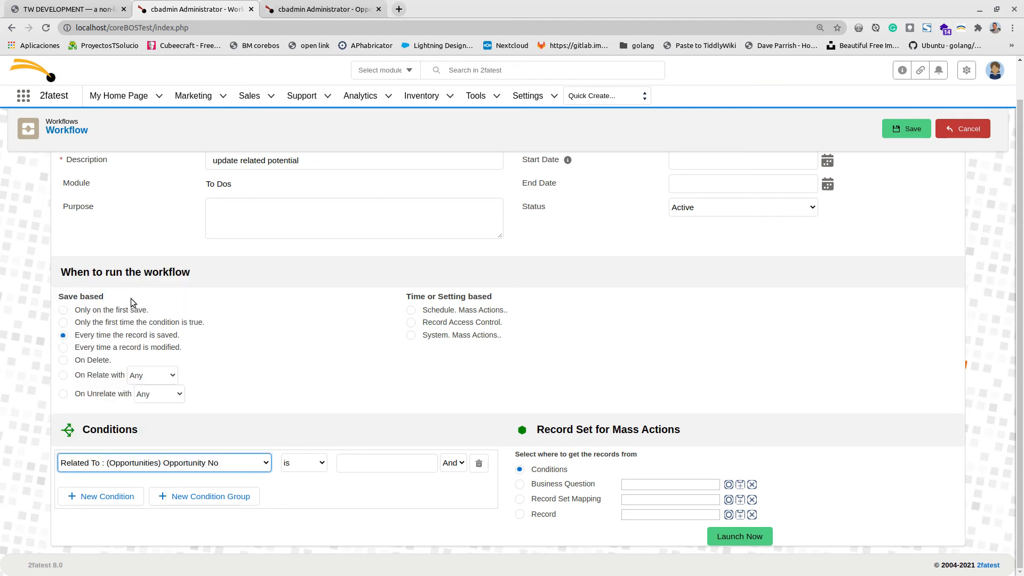
Set the condition operator to 'is not empty'.
click(314, 464)
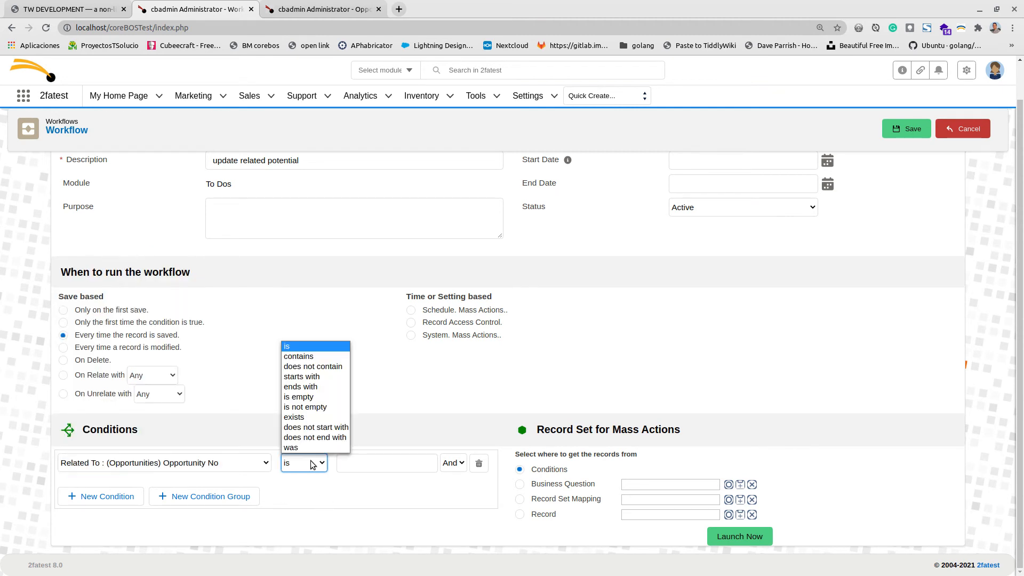
click(312, 407)
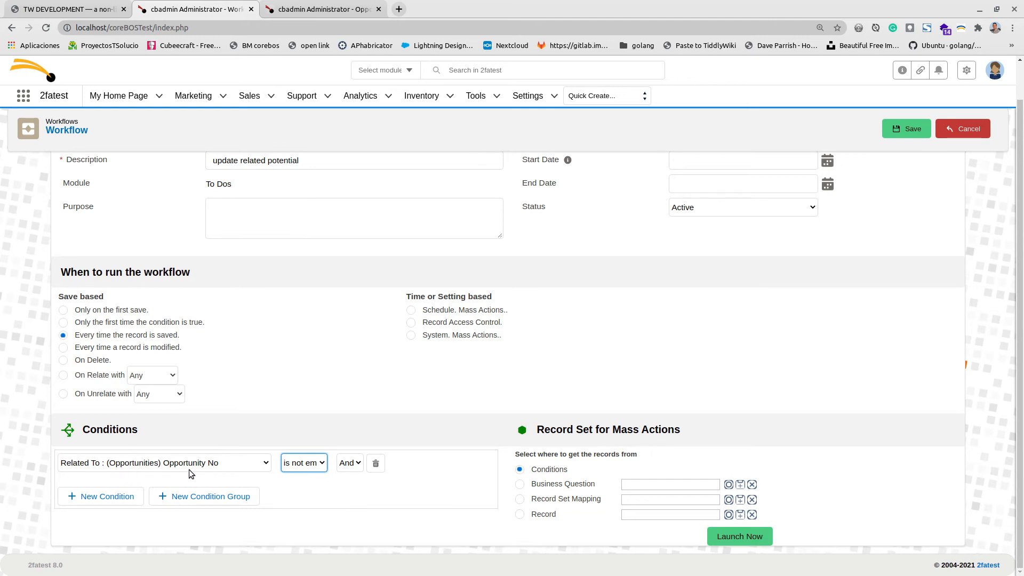
click(313, 468)
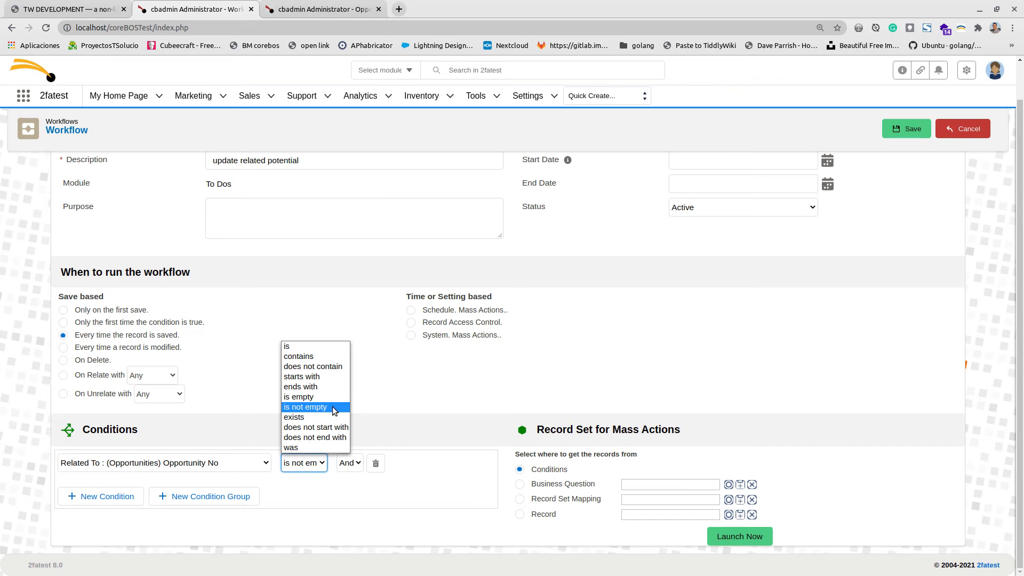
click(540, 405)
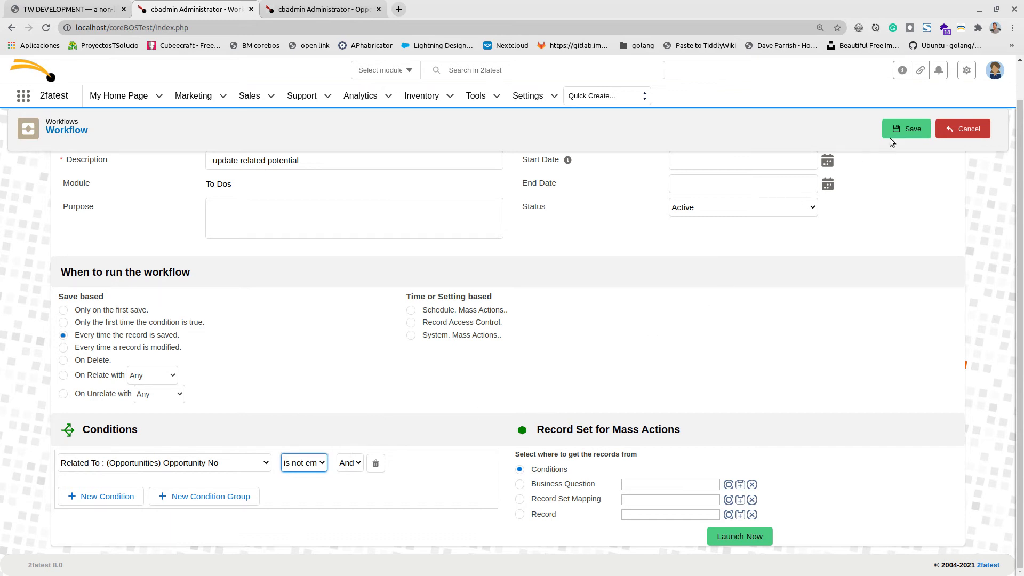
Save the workflow and add a new task under Tasks.
click(904, 130)
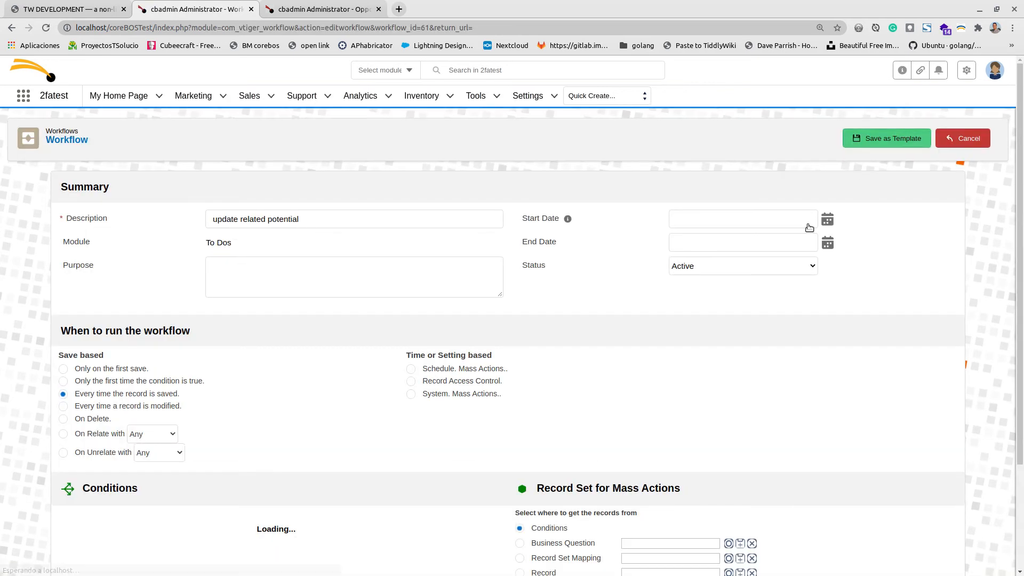
scroll(619, 389, down, 5)
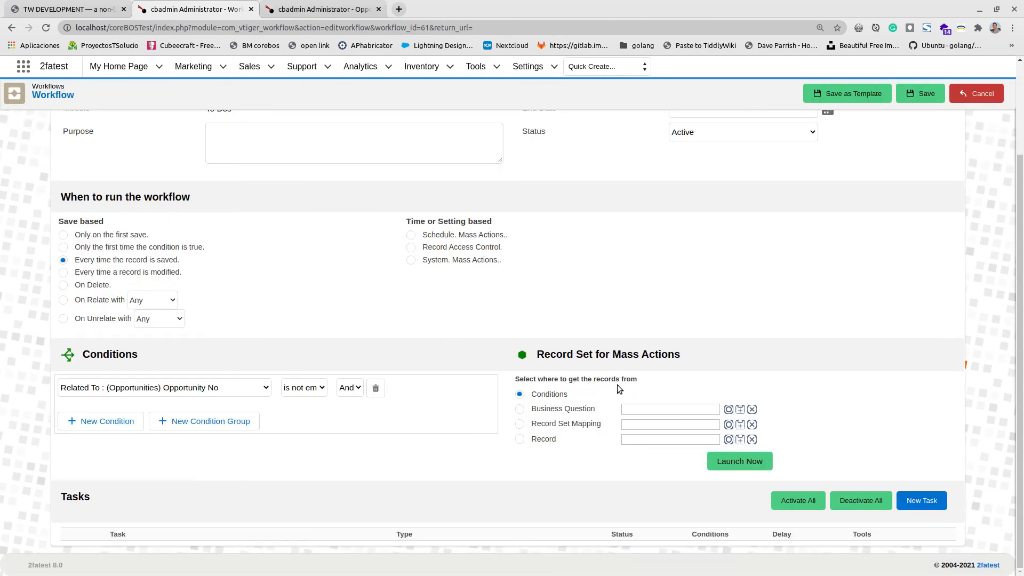
click(920, 503)
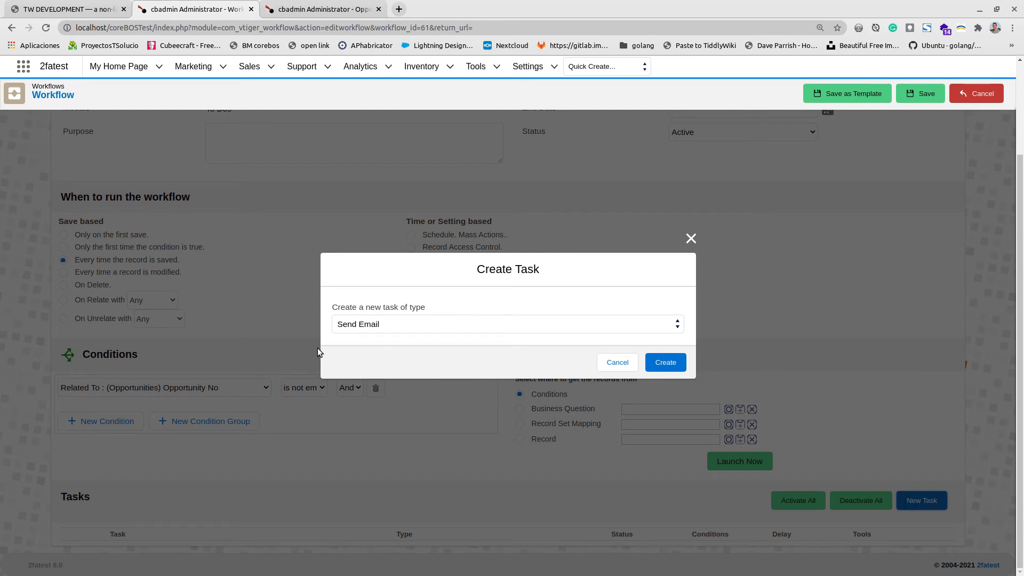
Create a task of type Update Fields.
click(362, 327)
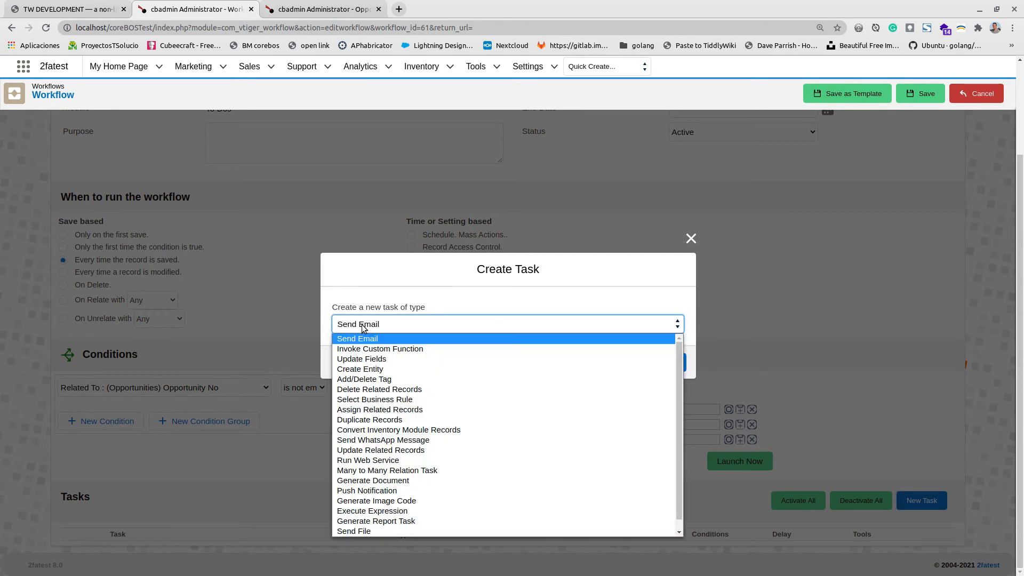
click(367, 356)
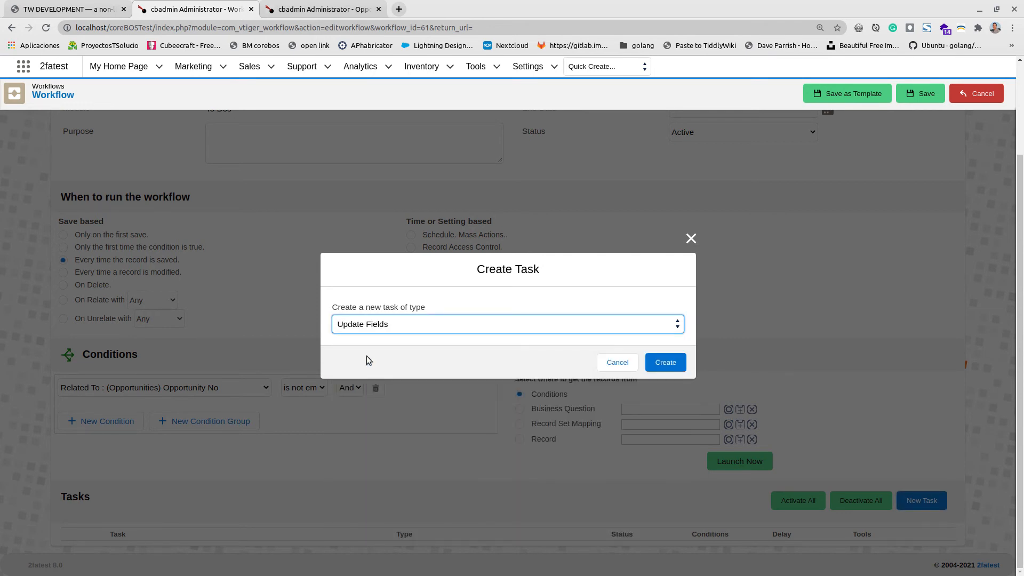
click(666, 362)
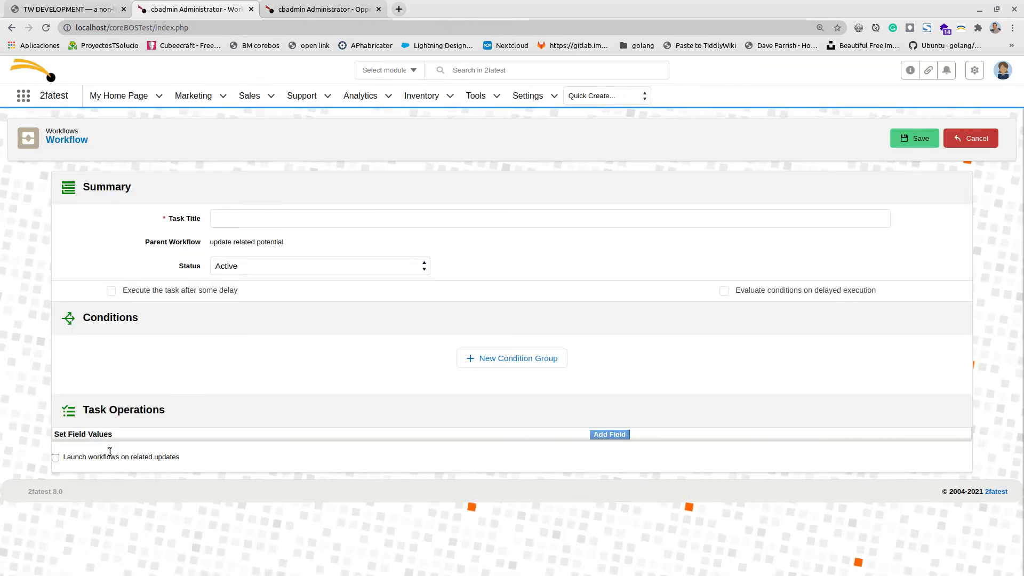
Add a field update targeting the Related To record's Opportunities-has acts field.
click(604, 434)
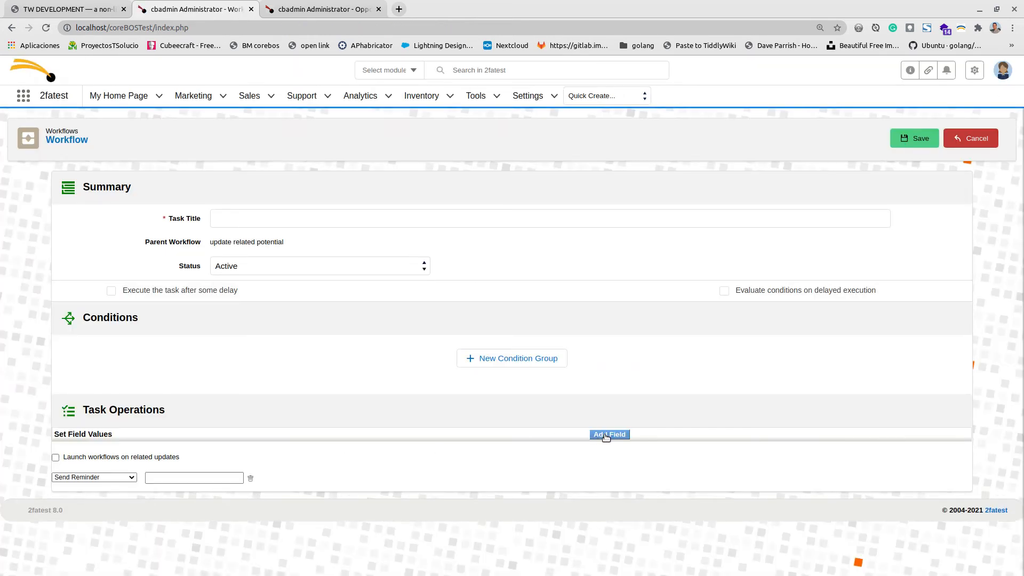
click(99, 476)
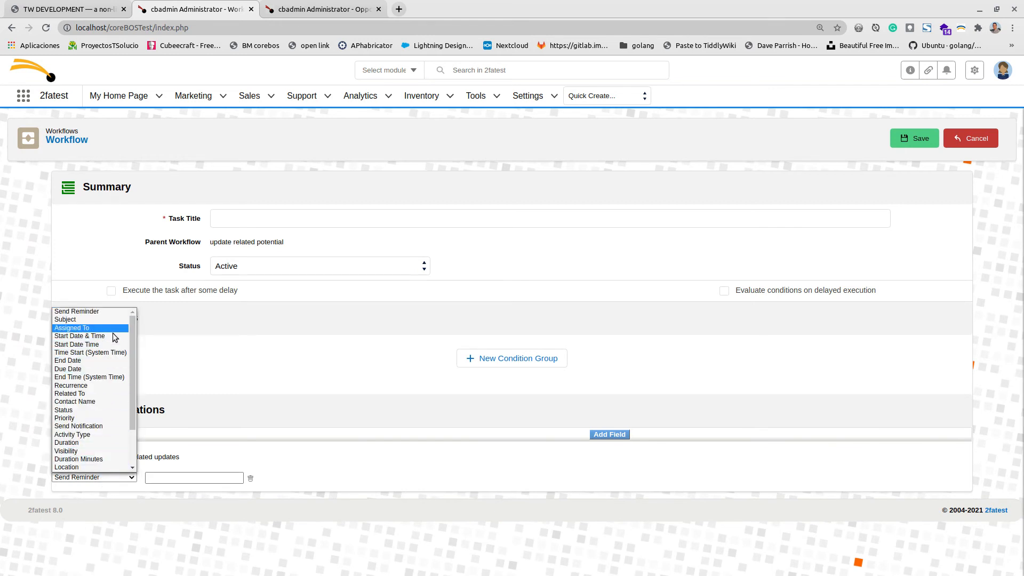
click(103, 394)
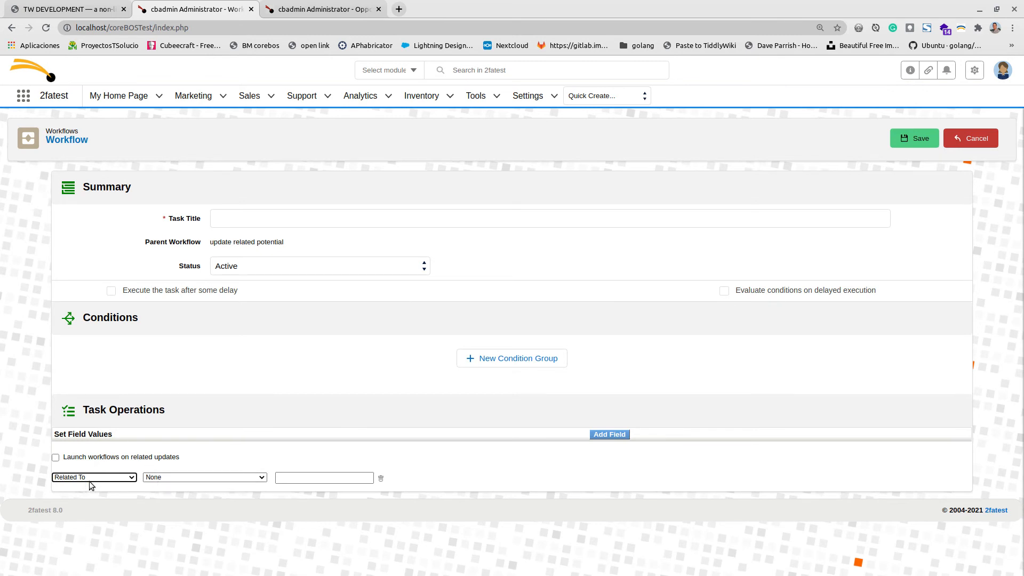
click(245, 477)
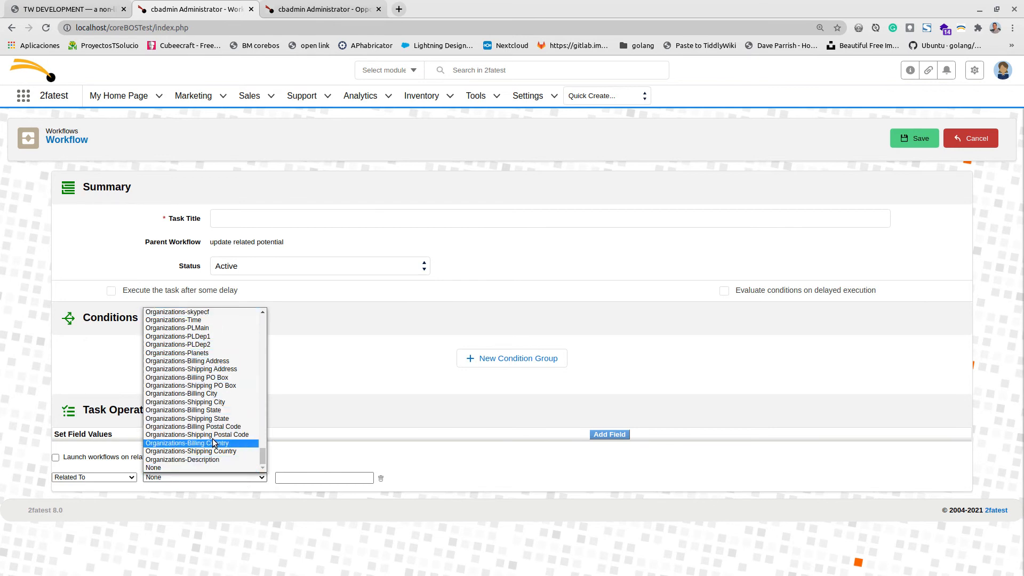
scroll(213, 442, up, 5)
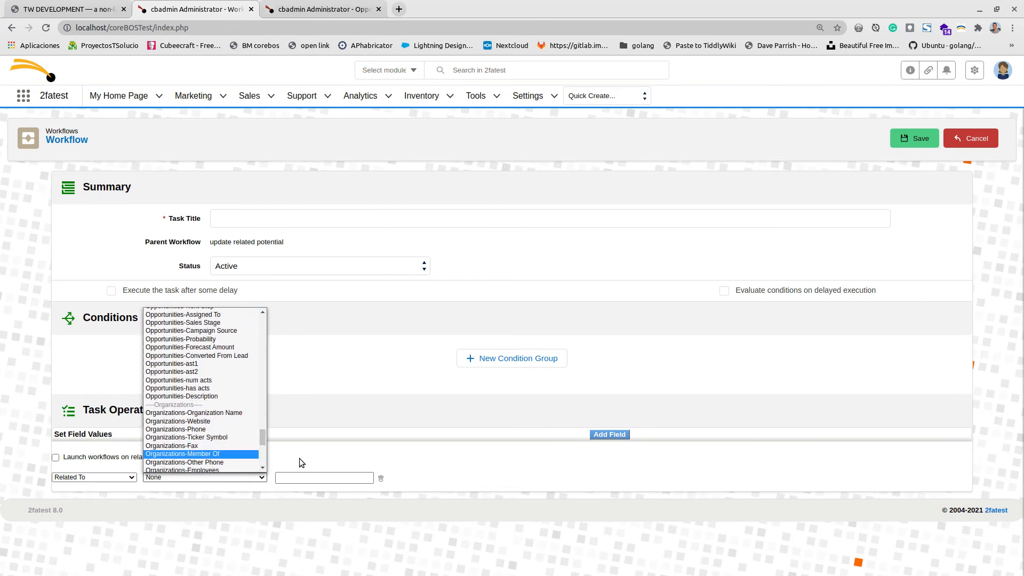
drag(262, 440, 261, 328)
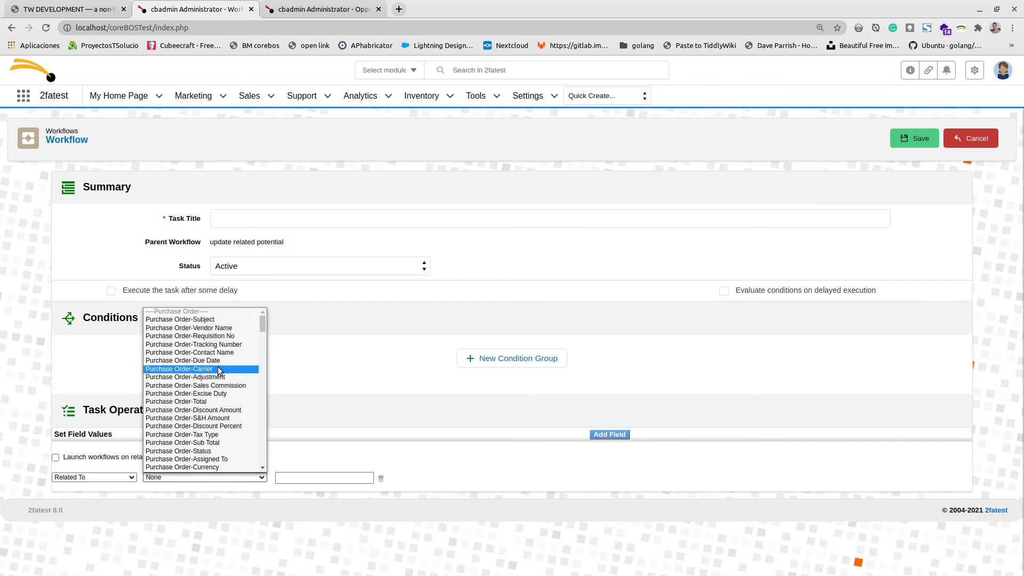
scroll(218, 368, down, 10)
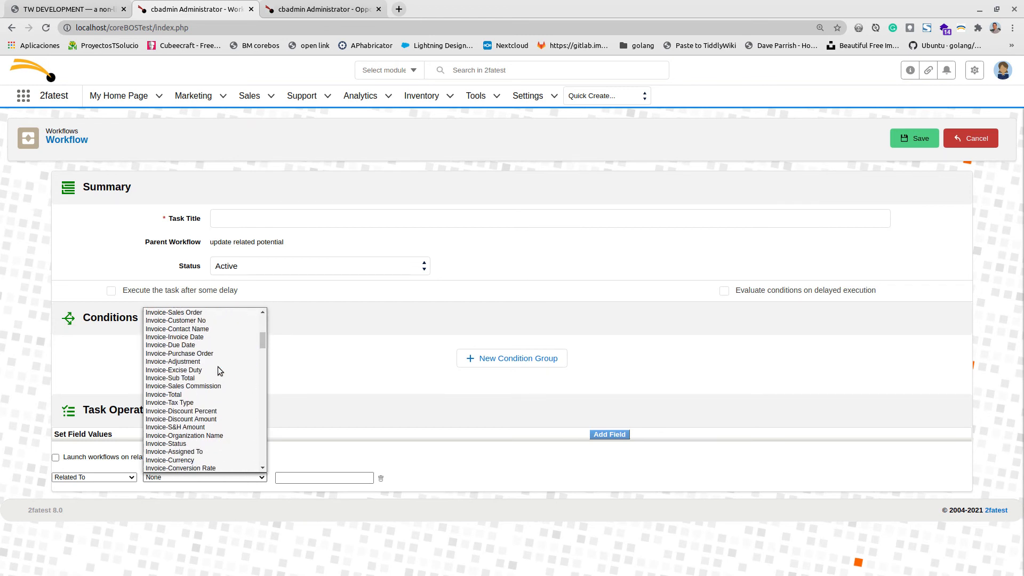
scroll(218, 368, down, 10)
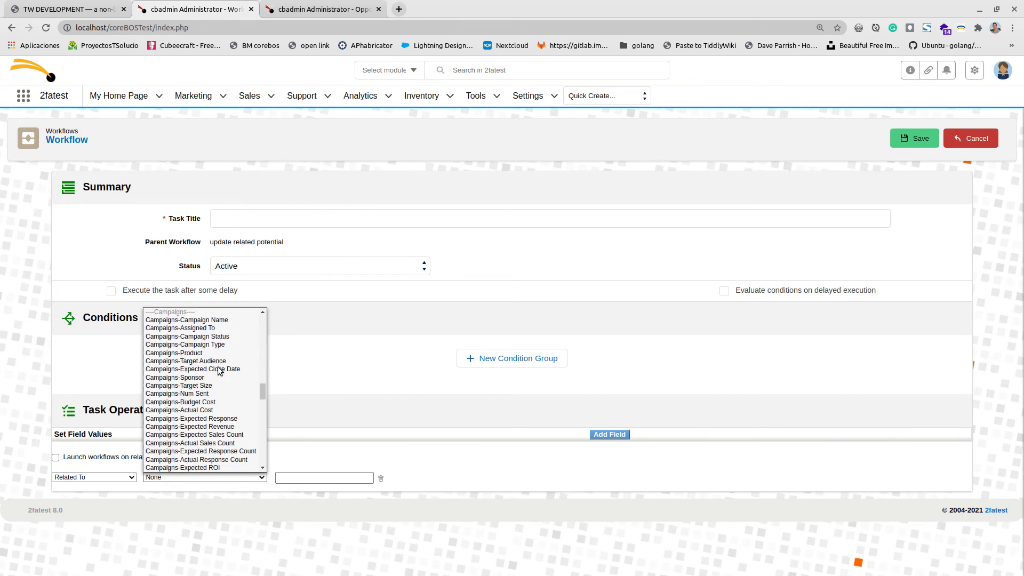
scroll(217, 368, down, 10)
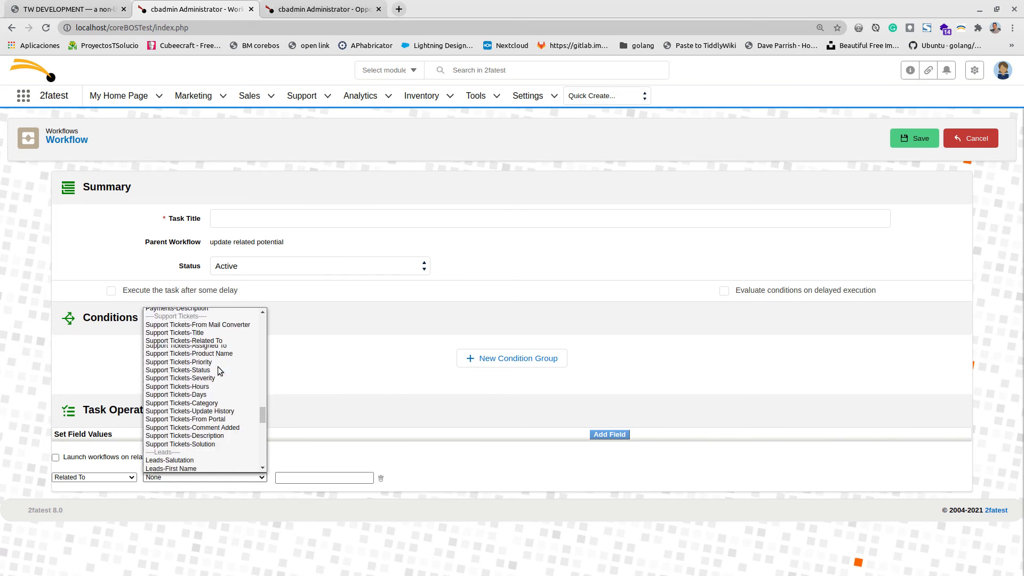
scroll(217, 368, down, 8)
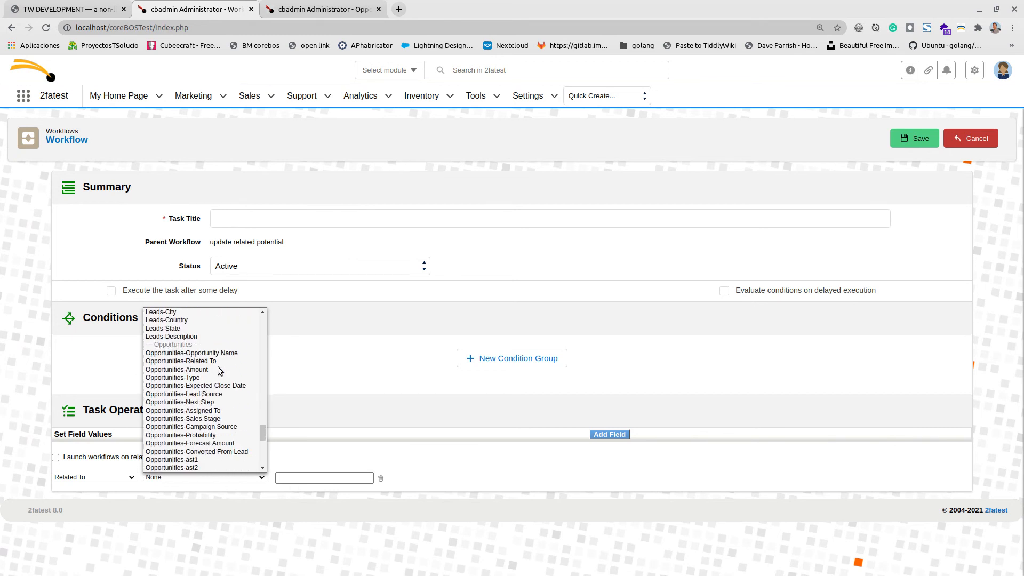
scroll(213, 383, down, 3)
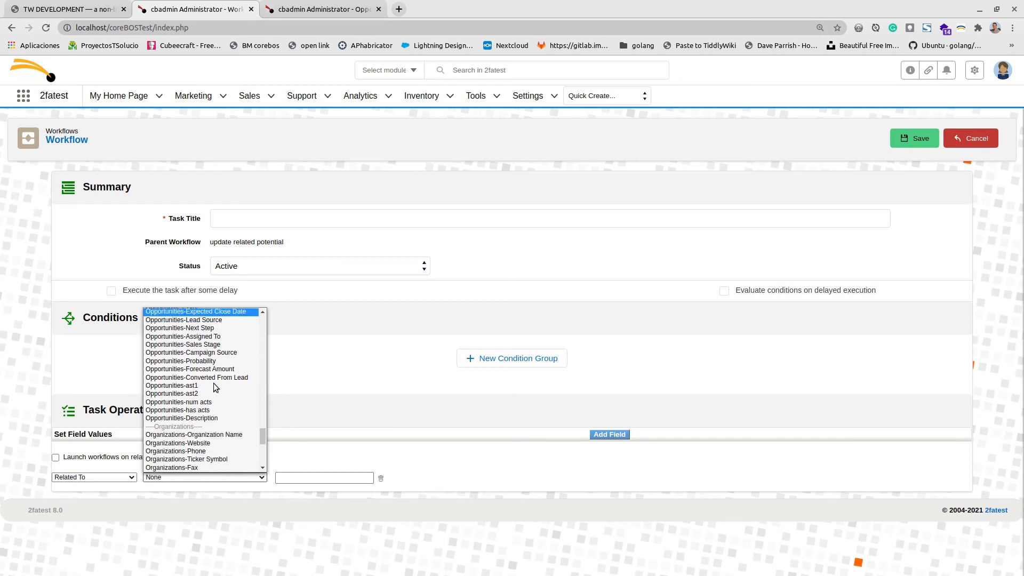
click(212, 399)
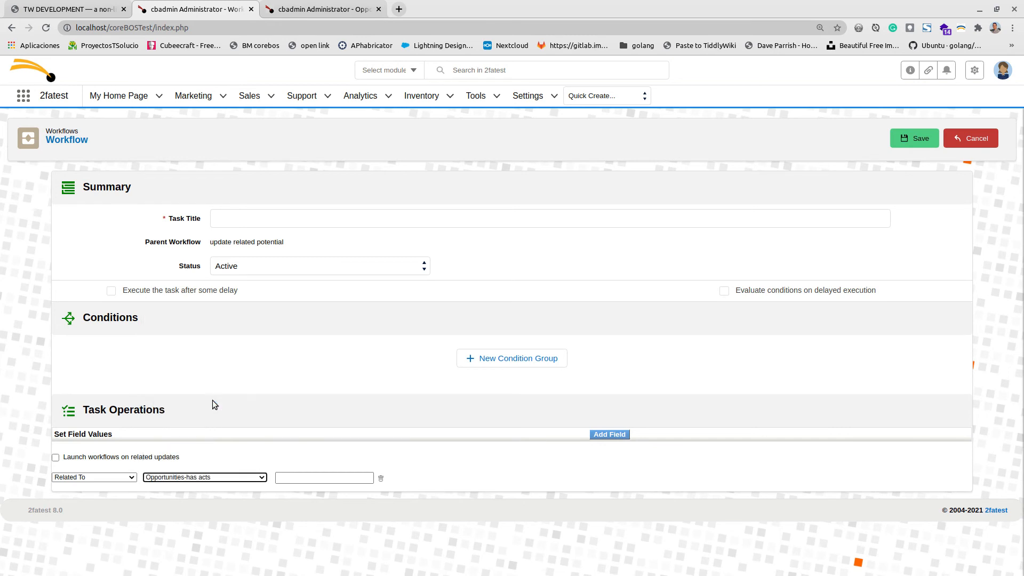
Set the has acts field value to yes.
click(284, 477)
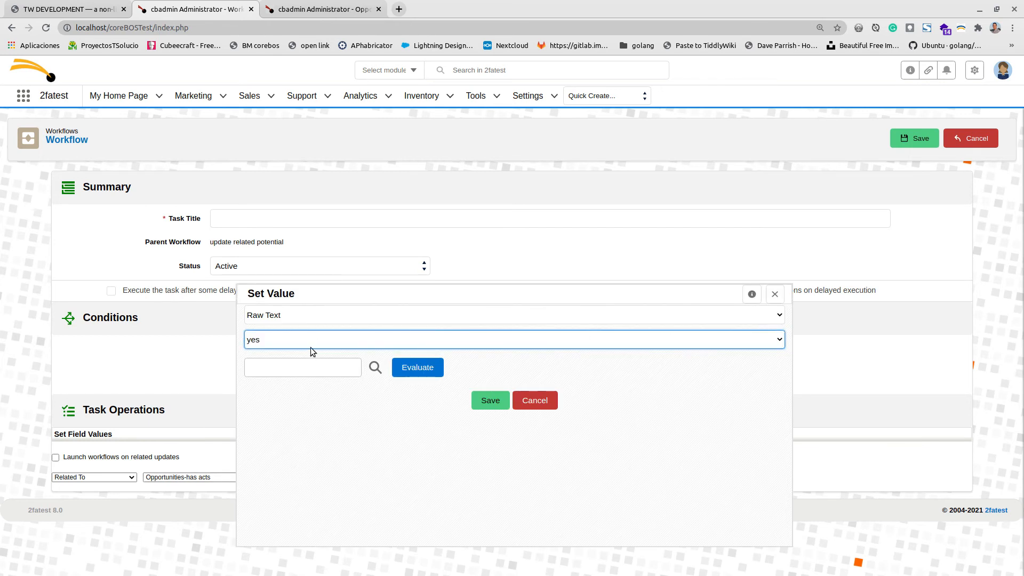
click(312, 338)
click(306, 353)
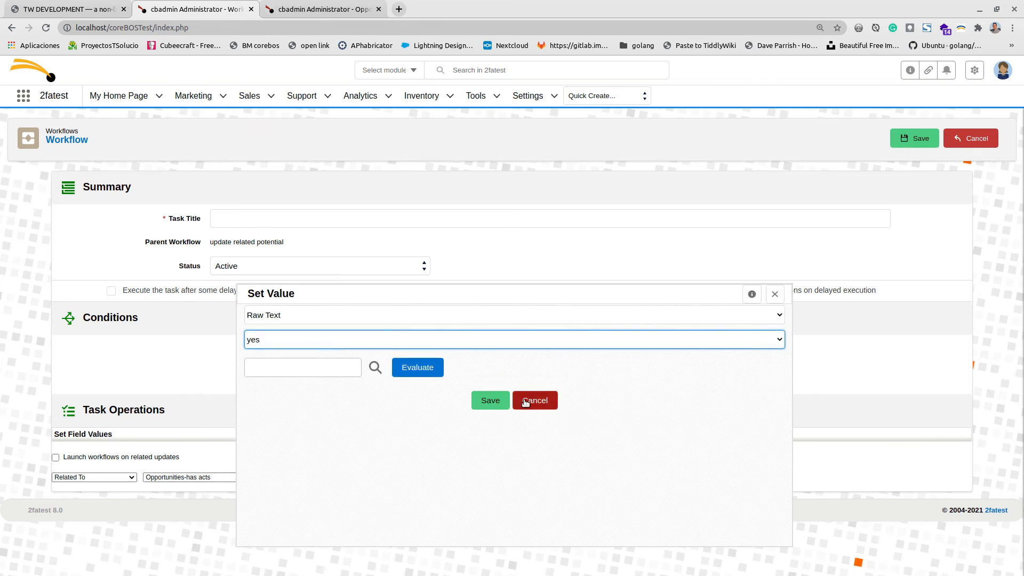
click(488, 400)
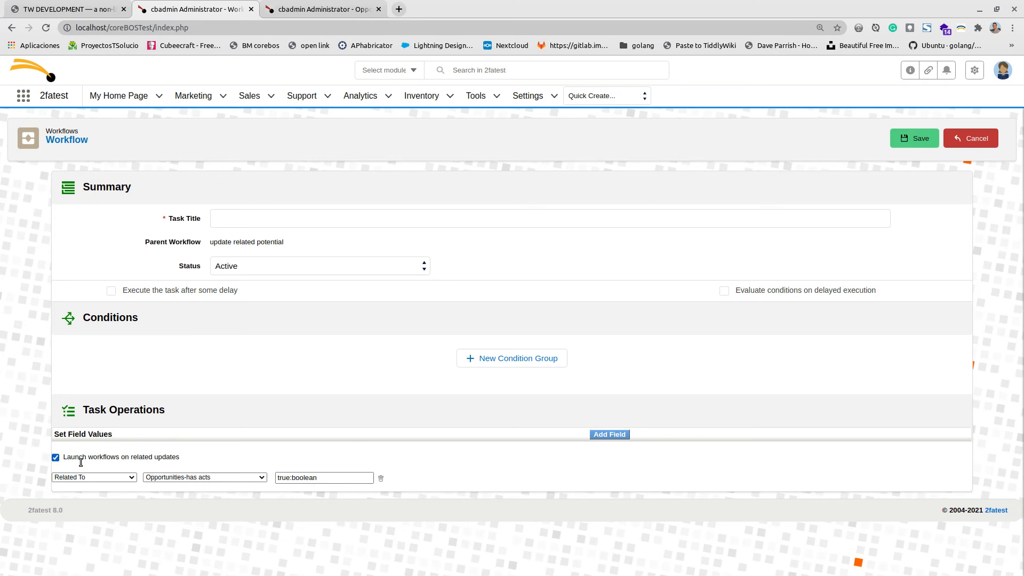
Title the task 'update related potential', save it, and view the t3M Invest A/S opportunity.
click(903, 141)
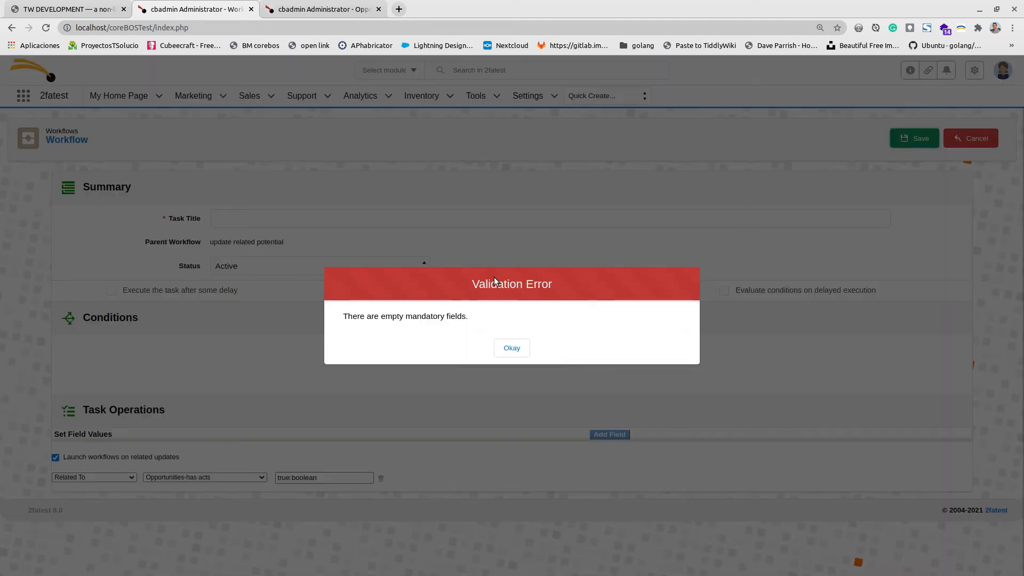
click(510, 348)
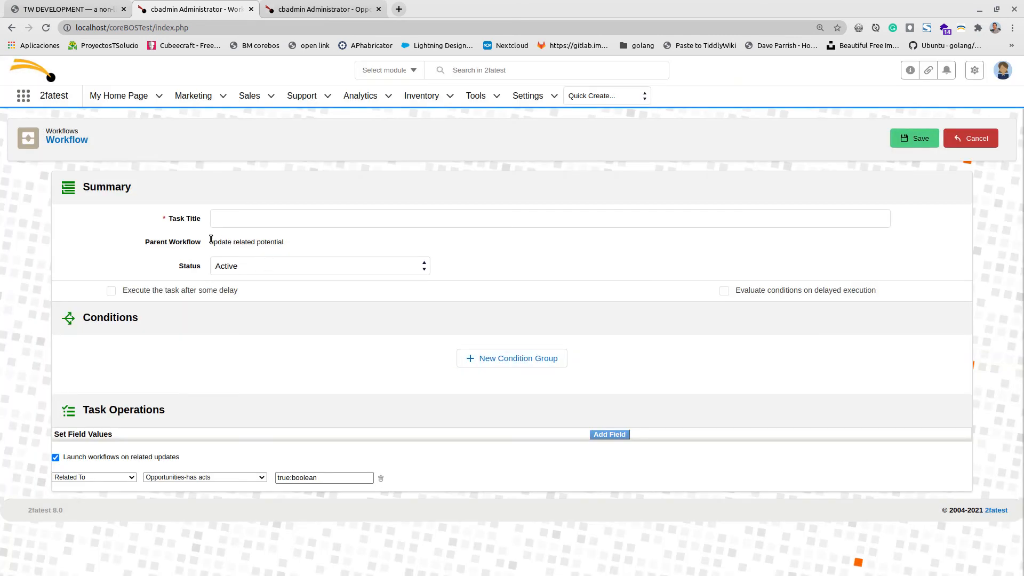
drag(210, 240, 285, 243)
key(ctrl+c)
click(299, 211)
key(ctrl+v)
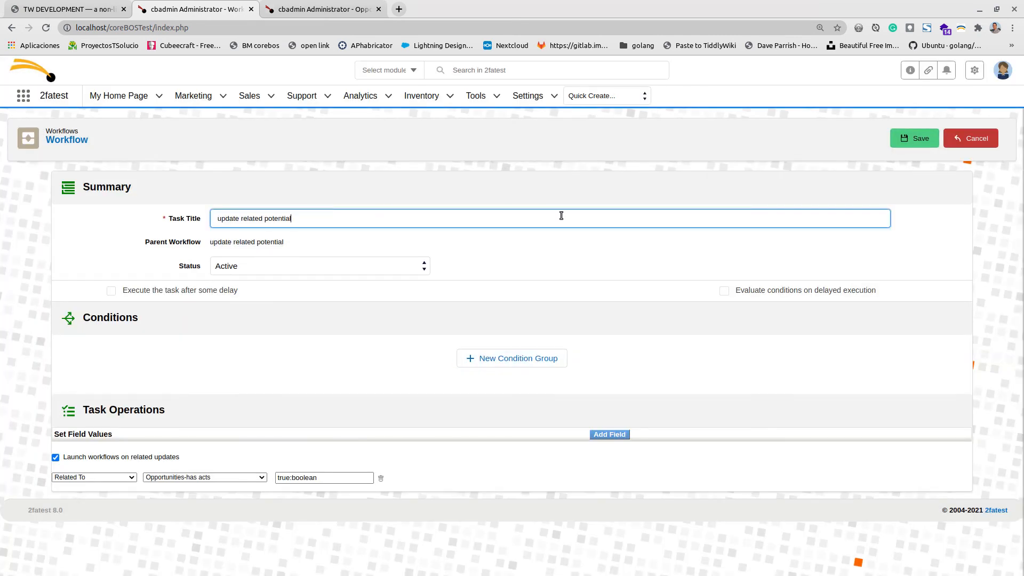
click(925, 147)
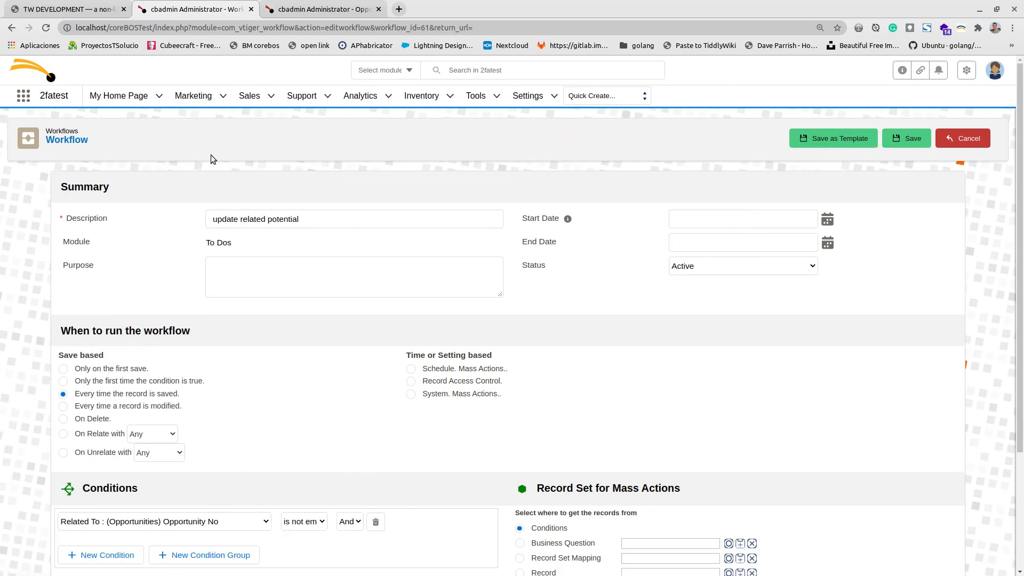
click(312, 3)
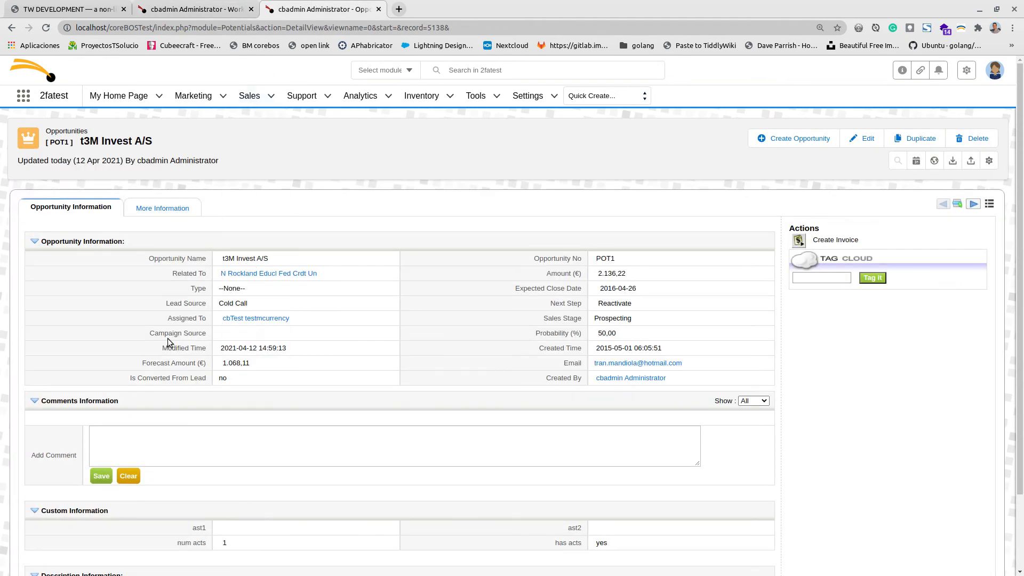
Close the opportunity's 'is planned' activity, check has acts, and return to the workflow.
click(159, 213)
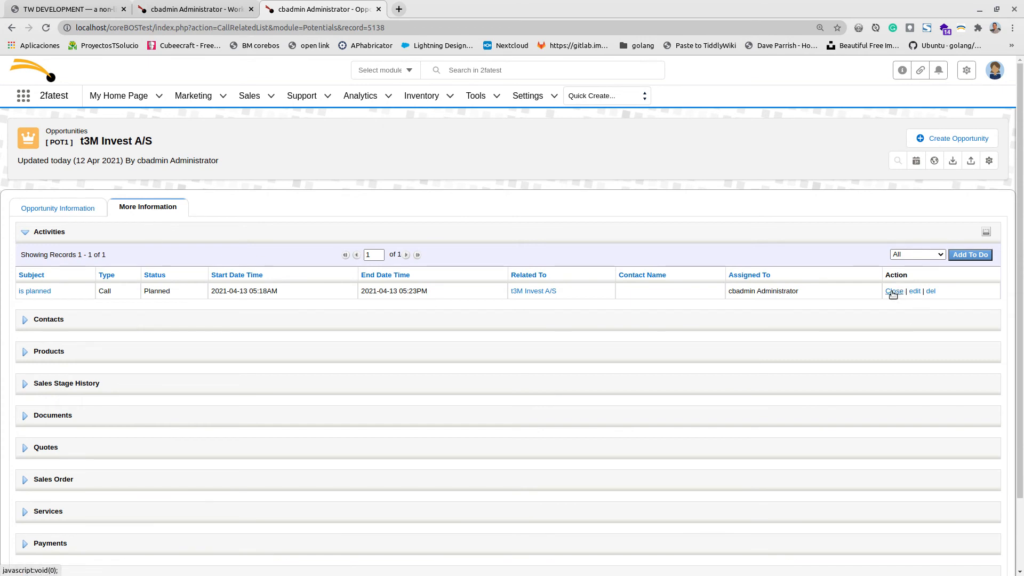
click(892, 293)
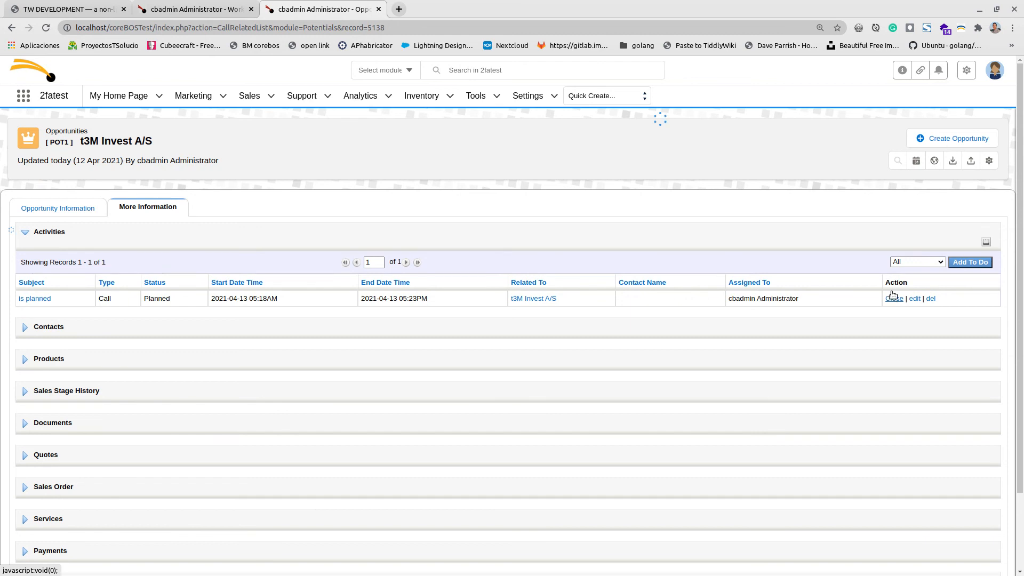
click(62, 209)
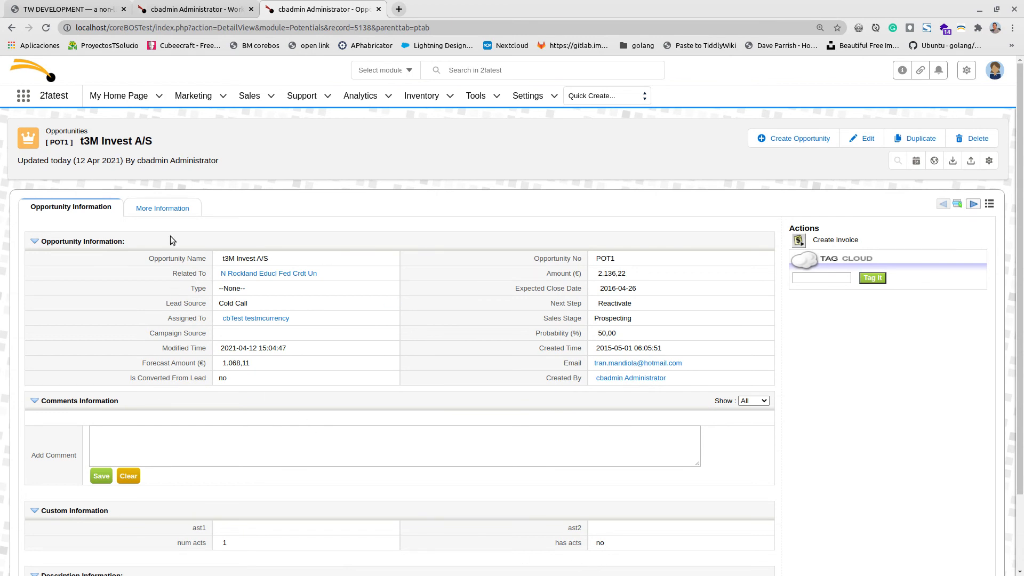
click(161, 212)
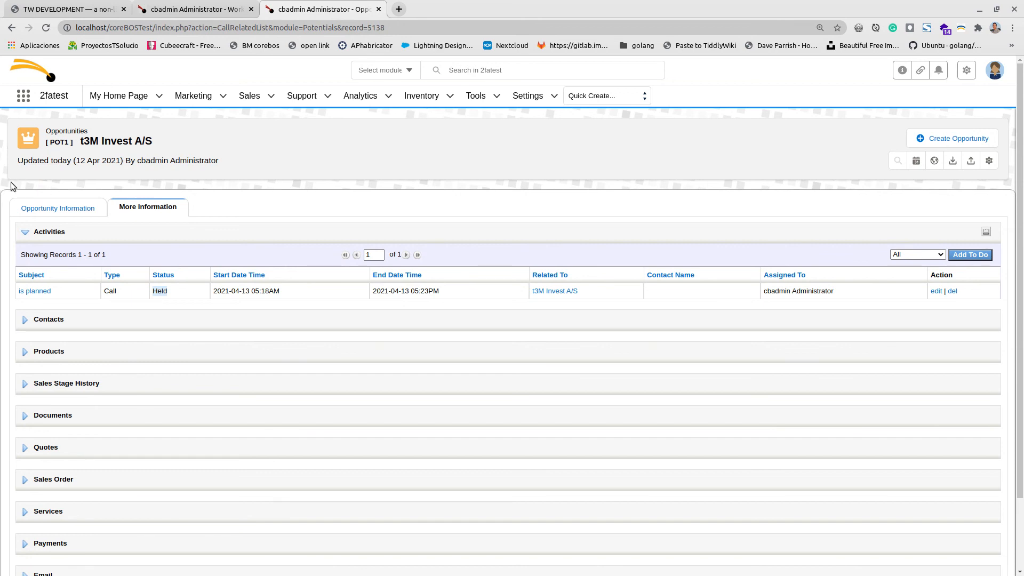
click(84, 210)
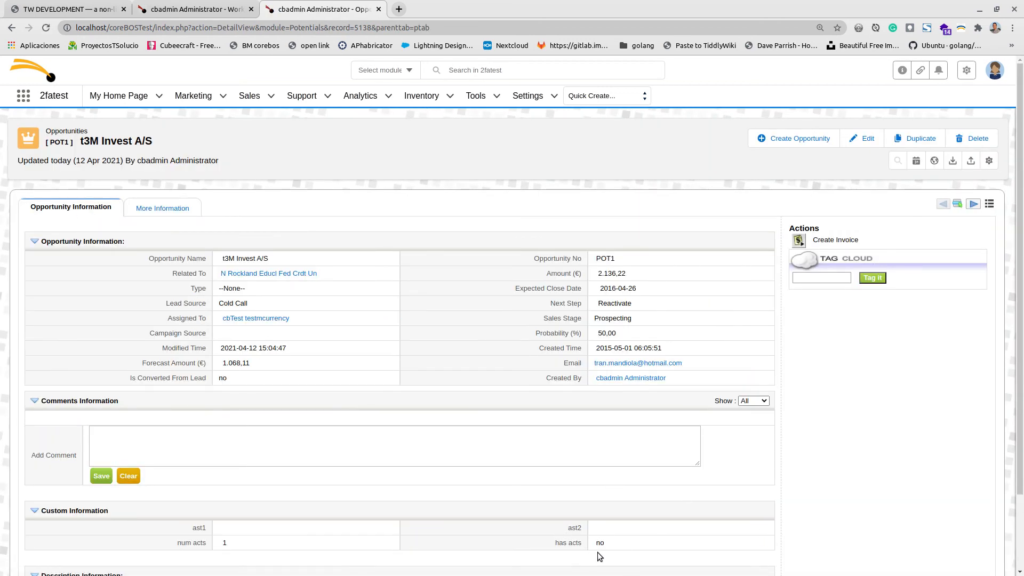
click(160, 10)
Review the update related potential task that sets has acts to true:boolean, then return to t3M Invest A/S.
scroll(398, 413, down, 3)
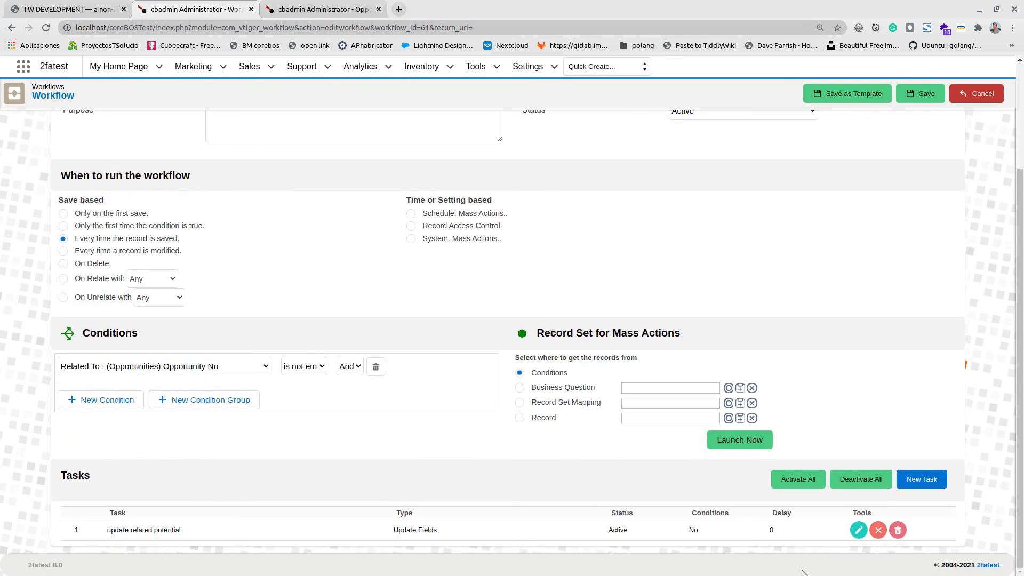
click(856, 531)
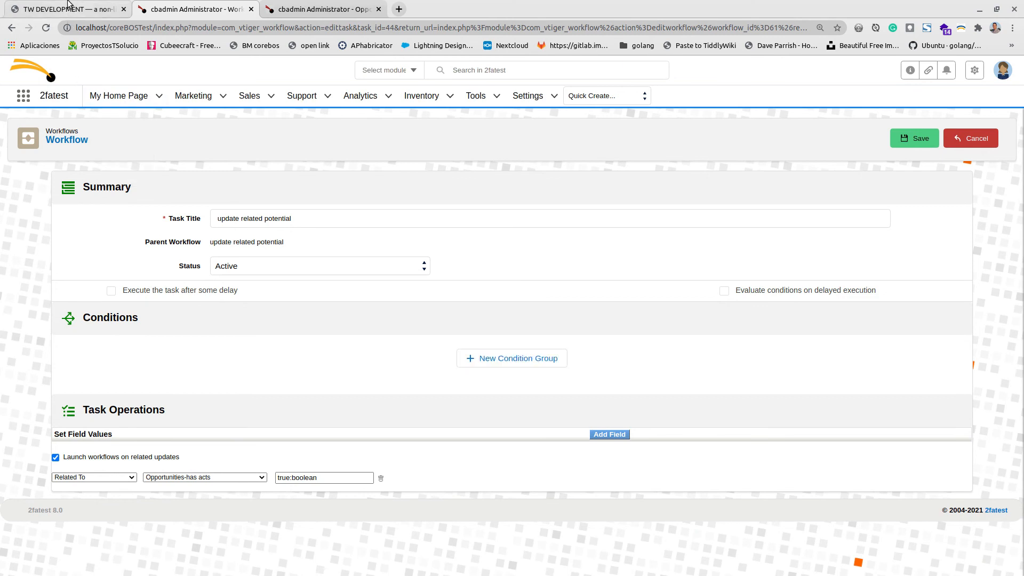
click(298, 9)
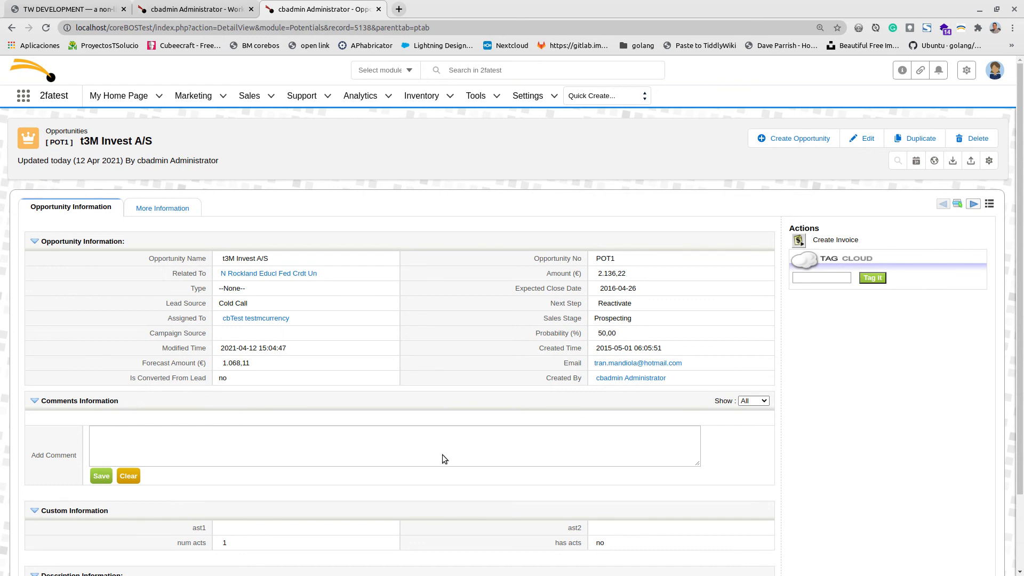
Start a new To Do from the t3M Invest A/S opportunity's related activities list.
mouse_move(166, 209)
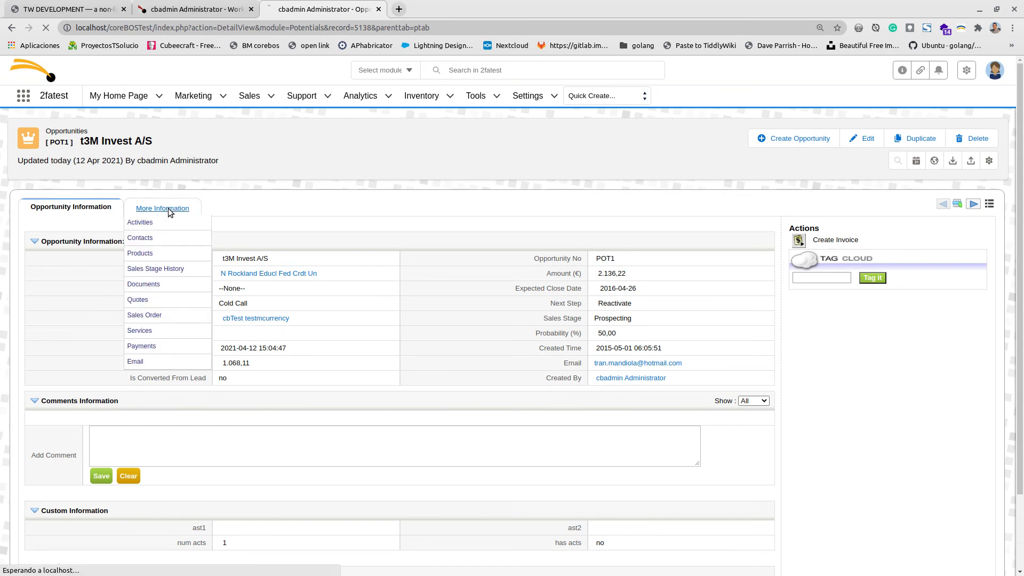
click(168, 209)
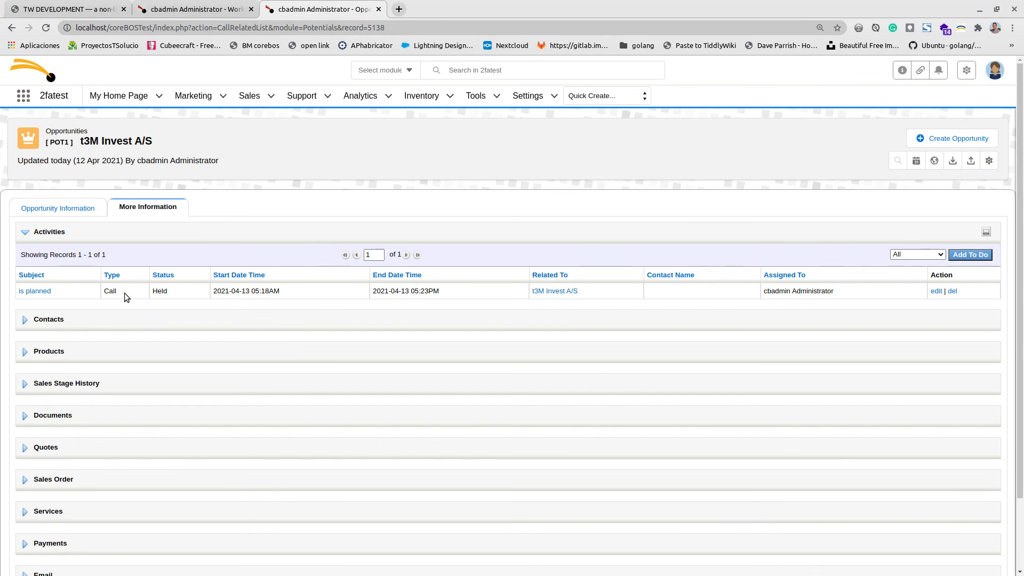
click(56, 207)
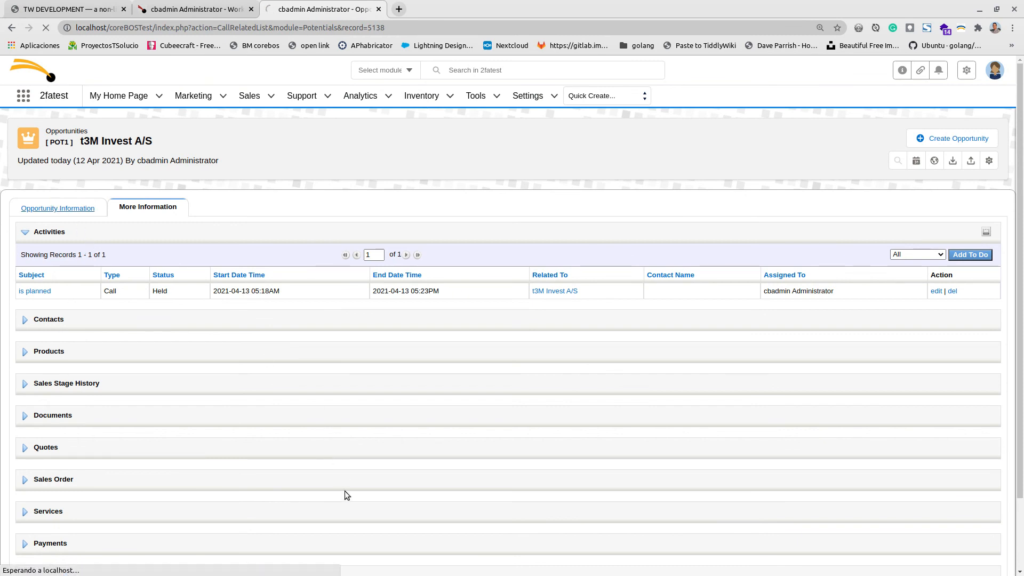
click(142, 213)
click(960, 255)
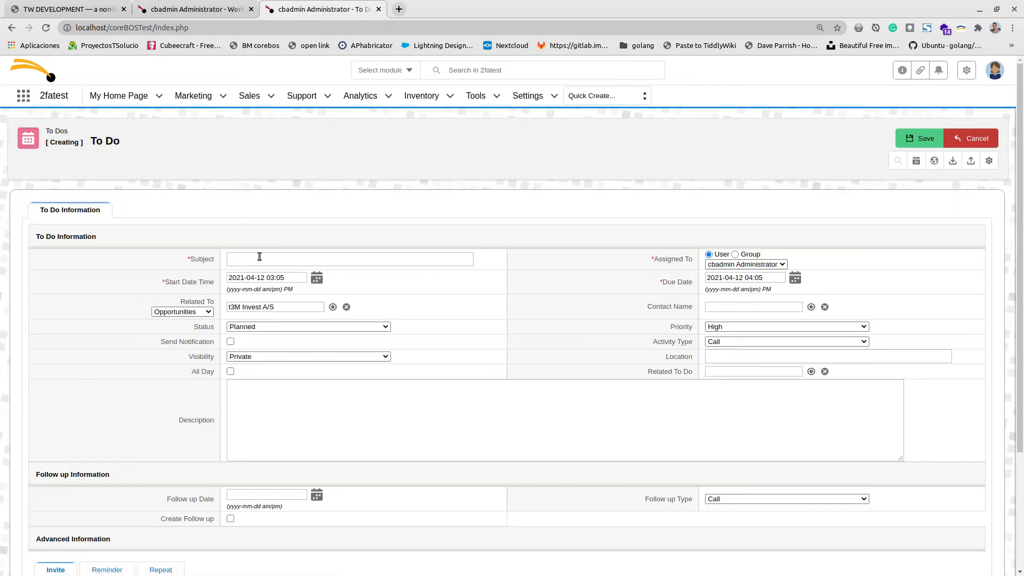
Enter the subject 'planned yes' and start date April 20, leaving the contact empty.
text(plann)
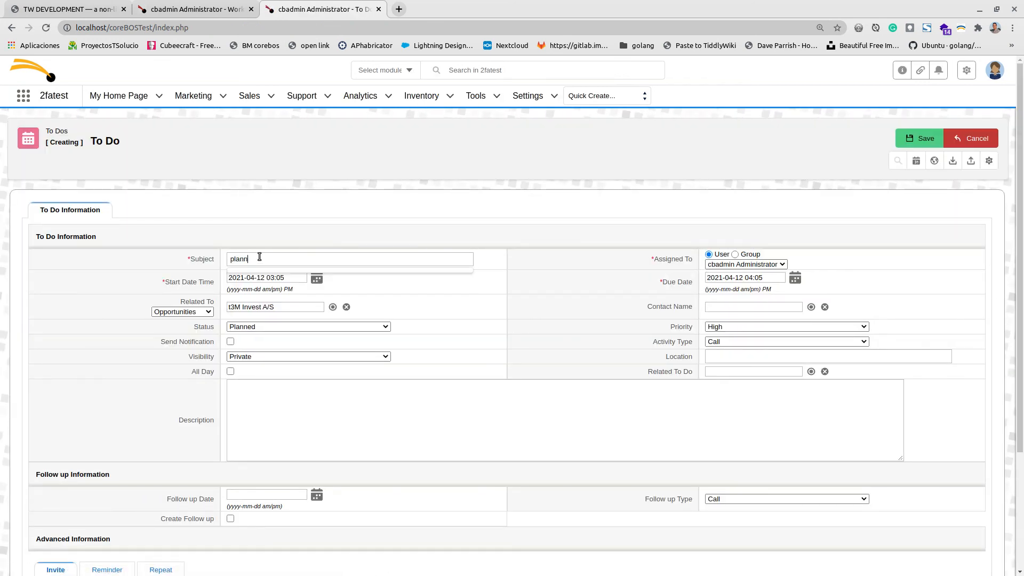
text(ee = yes)
click(257, 259)
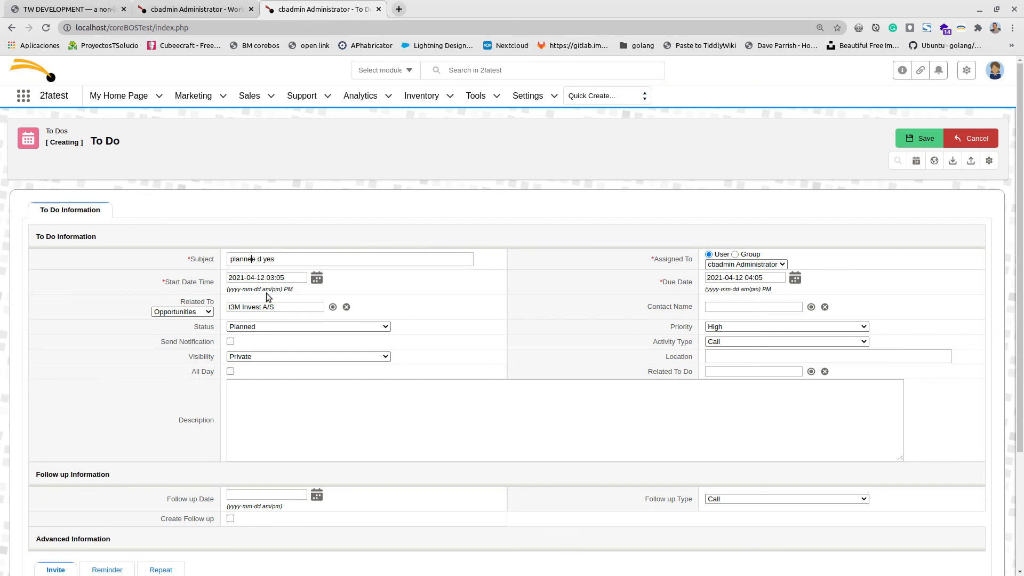
key(BackSpace)
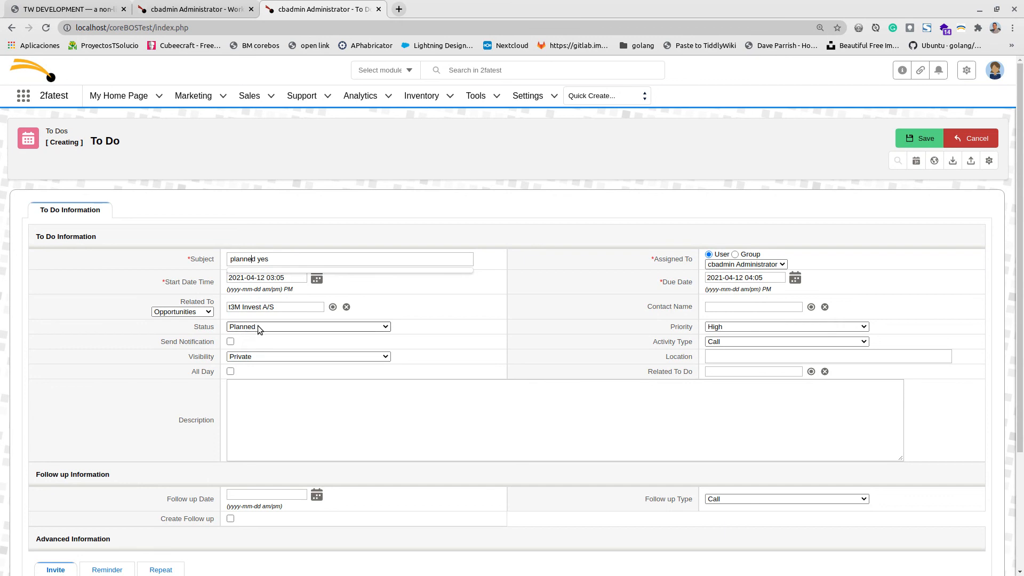
click(318, 281)
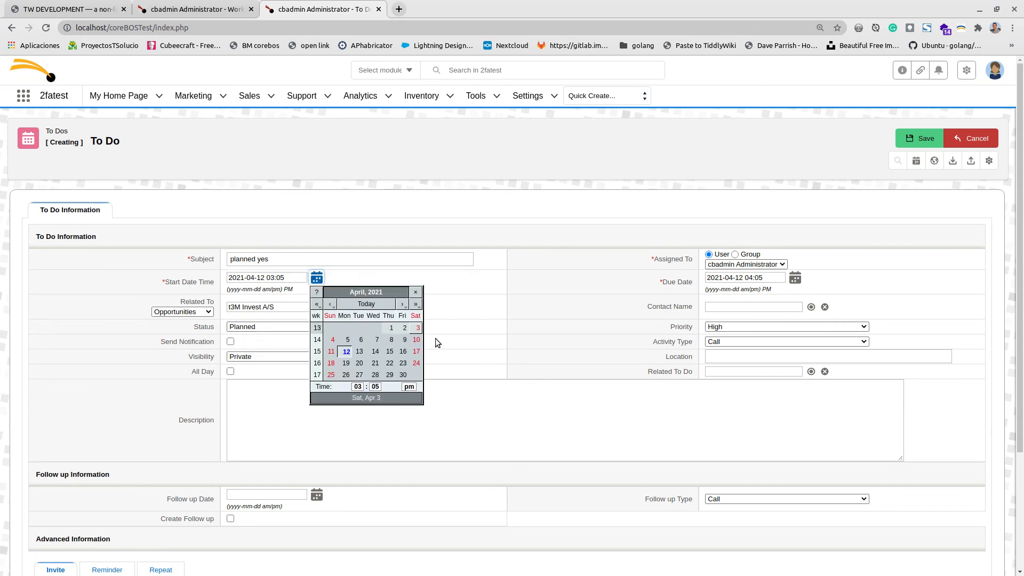
click(357, 363)
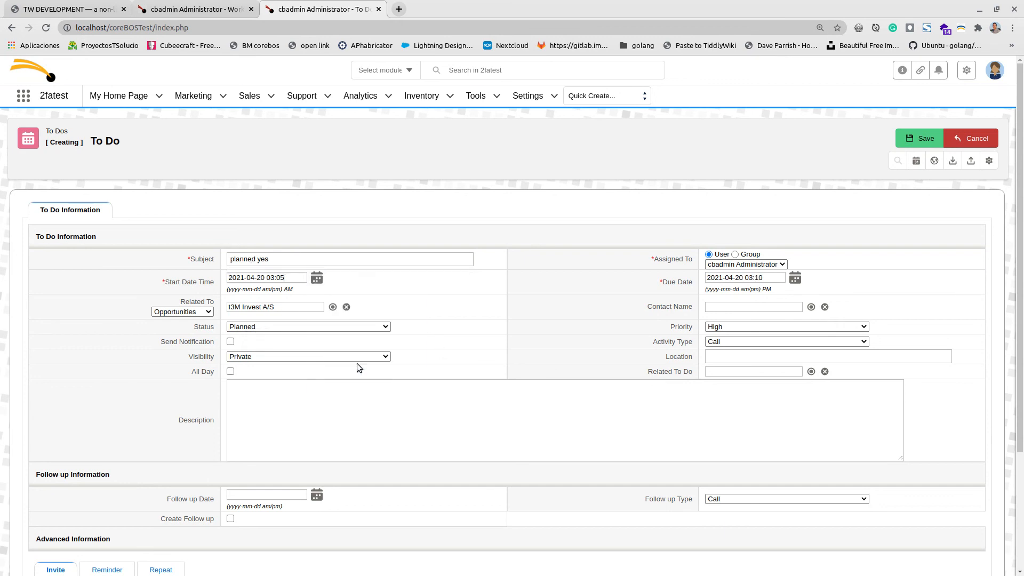
click(716, 302)
click(809, 61)
click(215, 5)
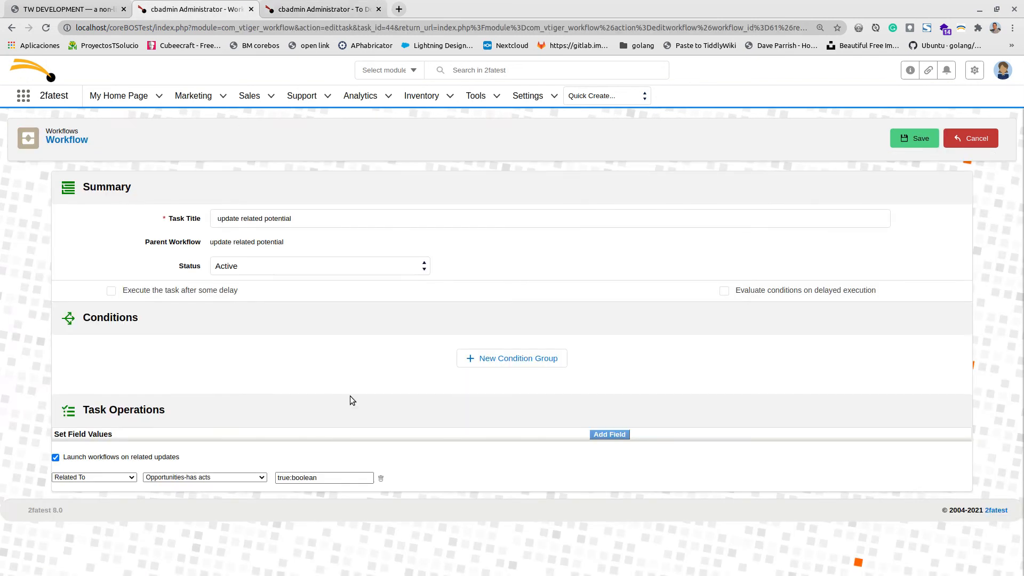
Open the t3M Invest A/S opportunity from the Opportunities list in a new tab.
click(323, 7)
mouse_move(273, 101)
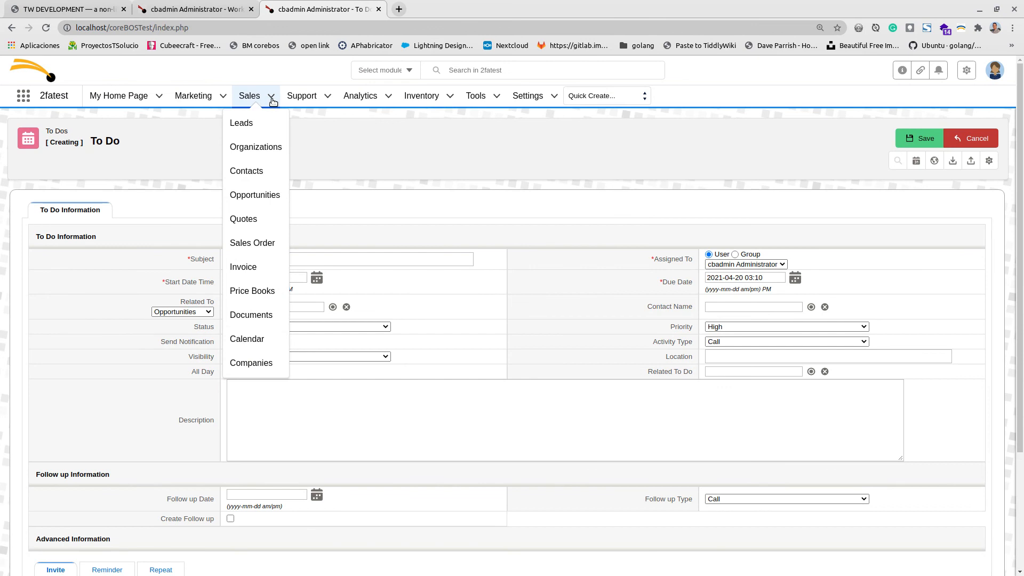
middle_click(254, 195)
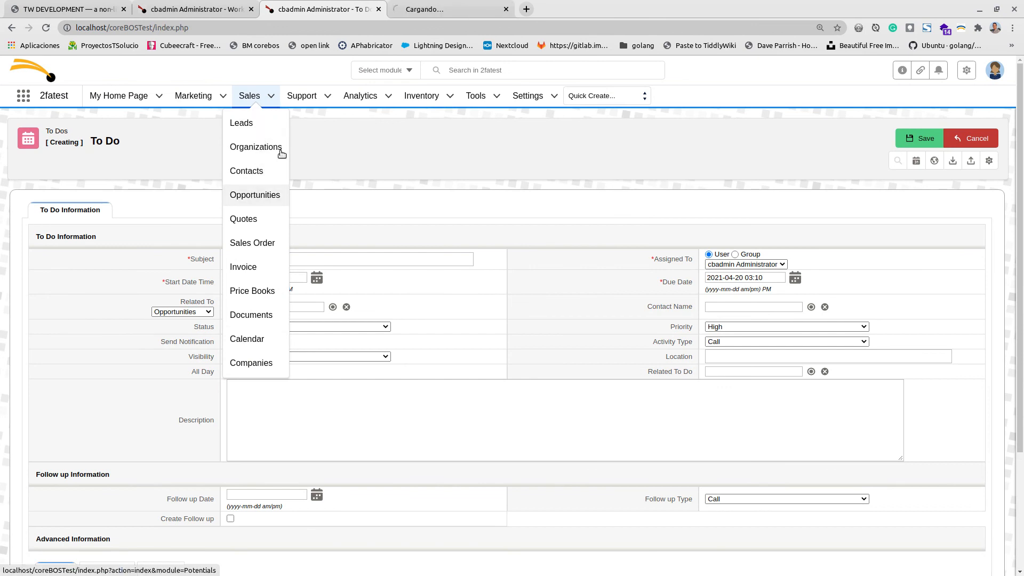
key(ctrl+Tab)
click(169, 320)
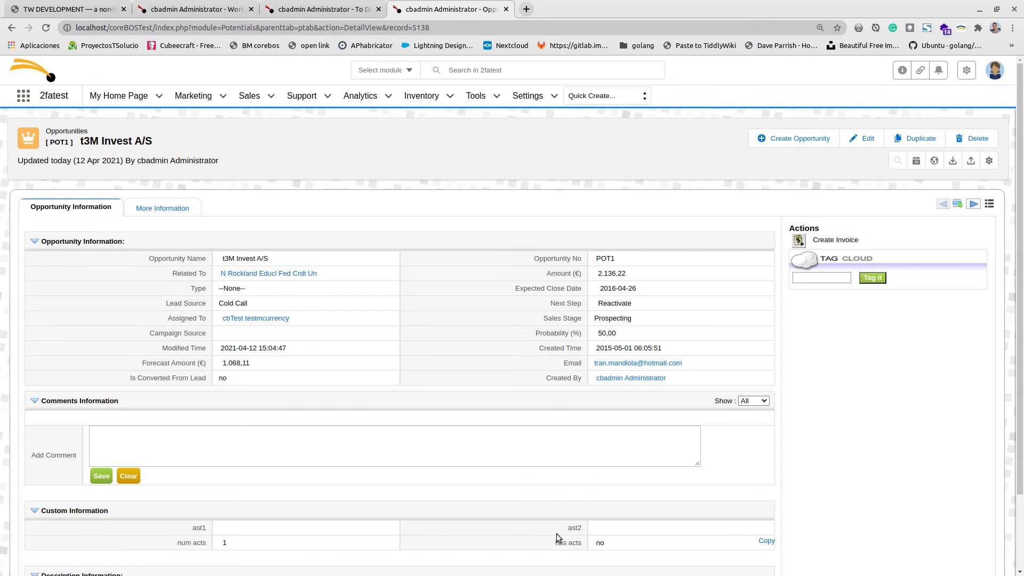
Save the planned yes To Do and confirm the opportunity's has acts now shows yes.
click(326, 5)
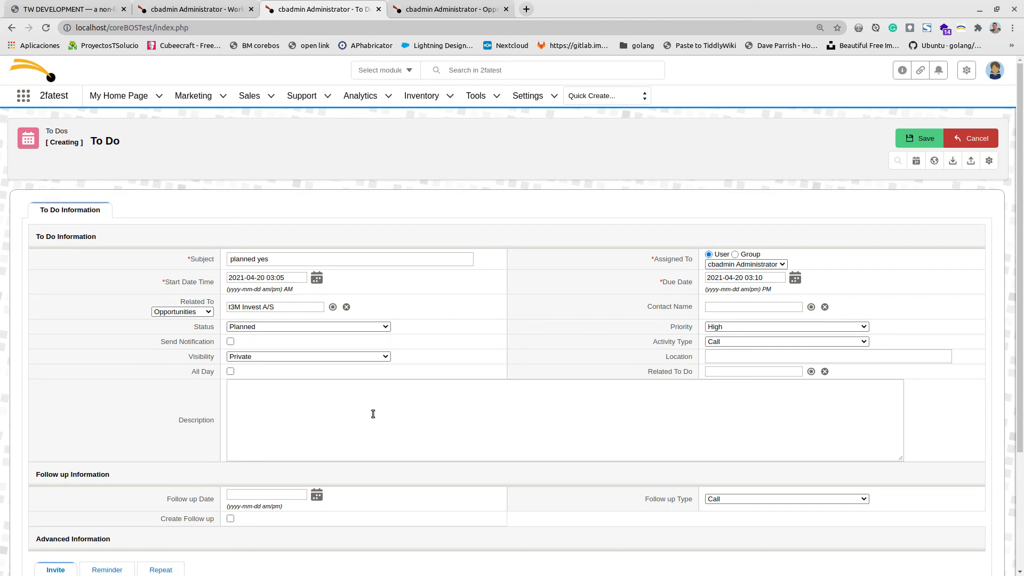
click(913, 142)
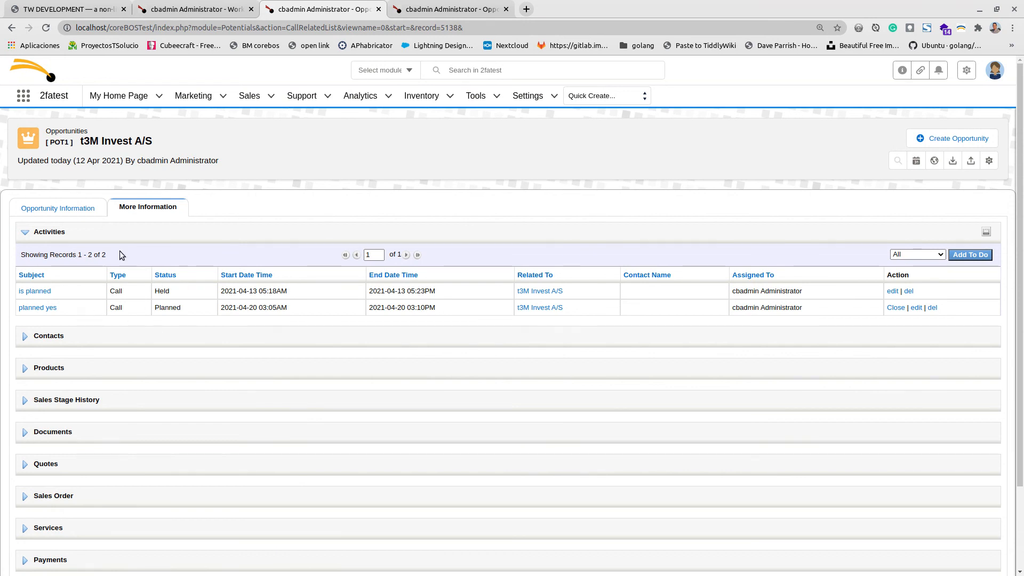
click(58, 209)
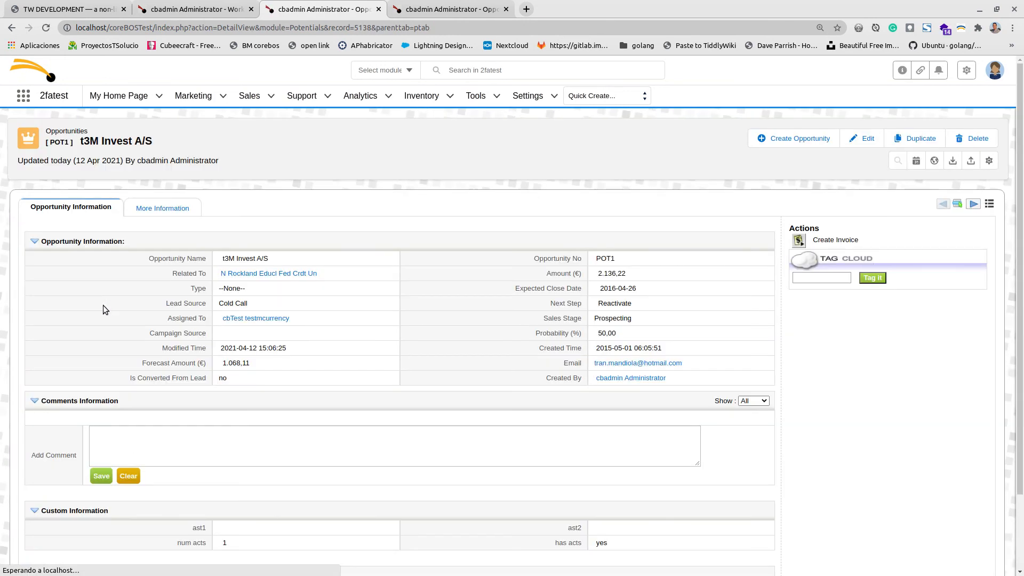
drag(545, 548, 619, 545)
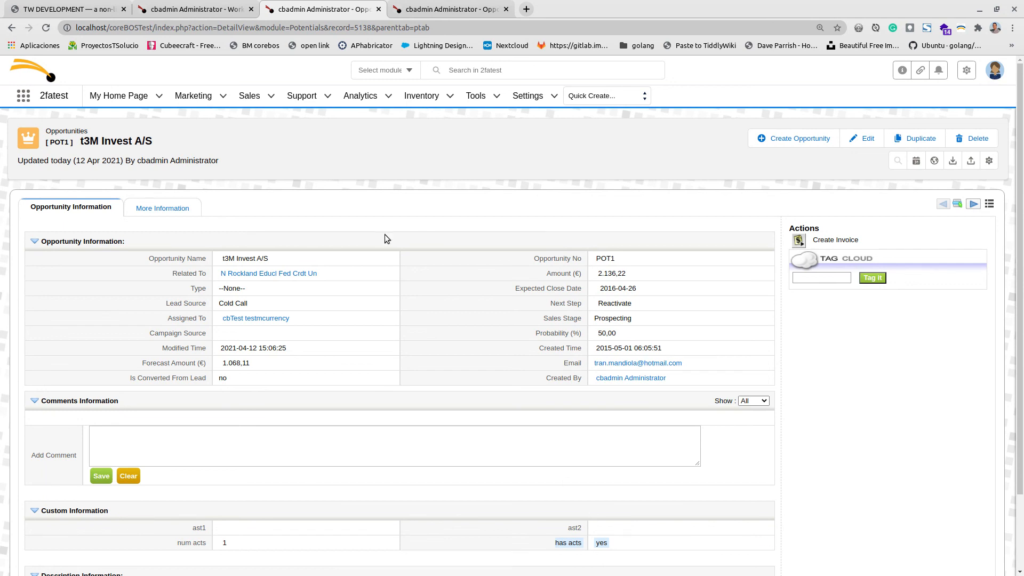
click(68, 9)
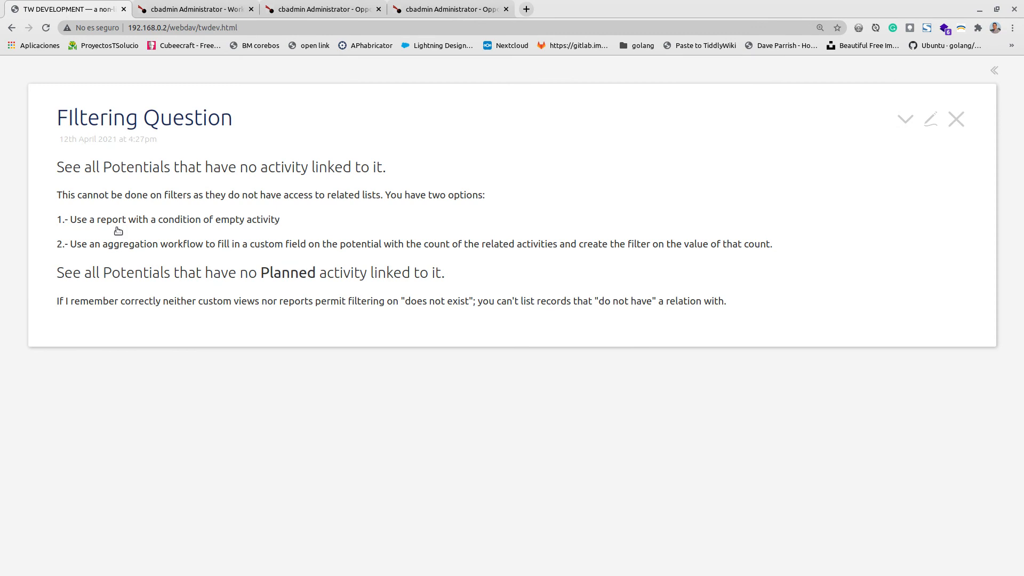
Expand the Filtering Question tiddler to show the workflow steps and the existsrelated code line.
click(159, 303)
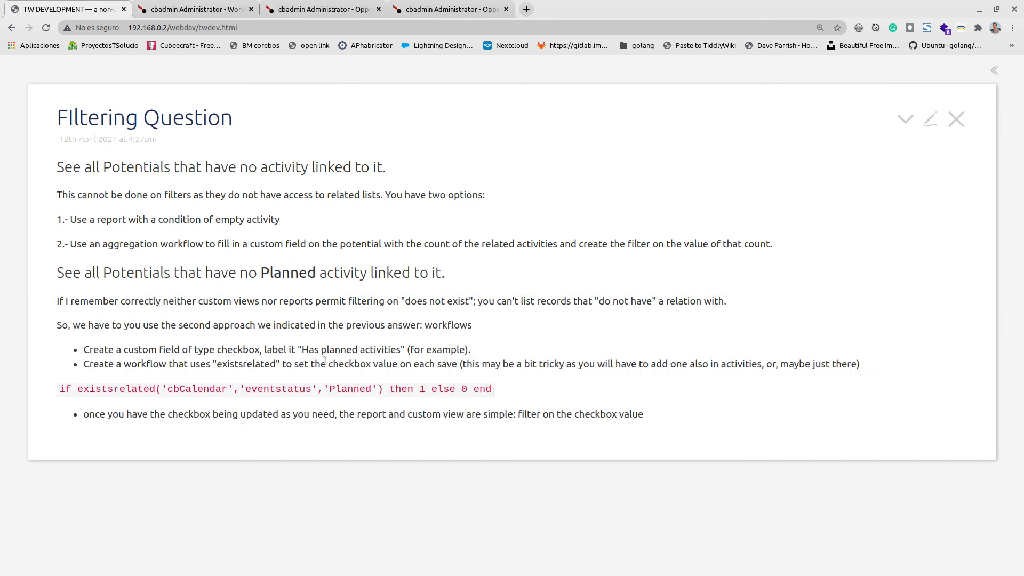